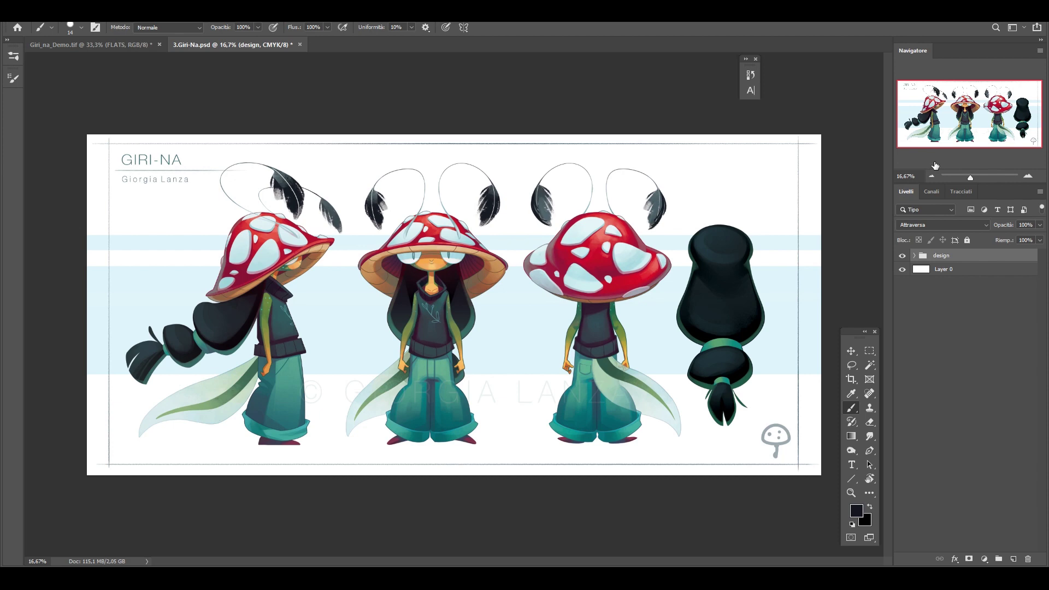
left_click(931, 175)
left_click(931, 176)
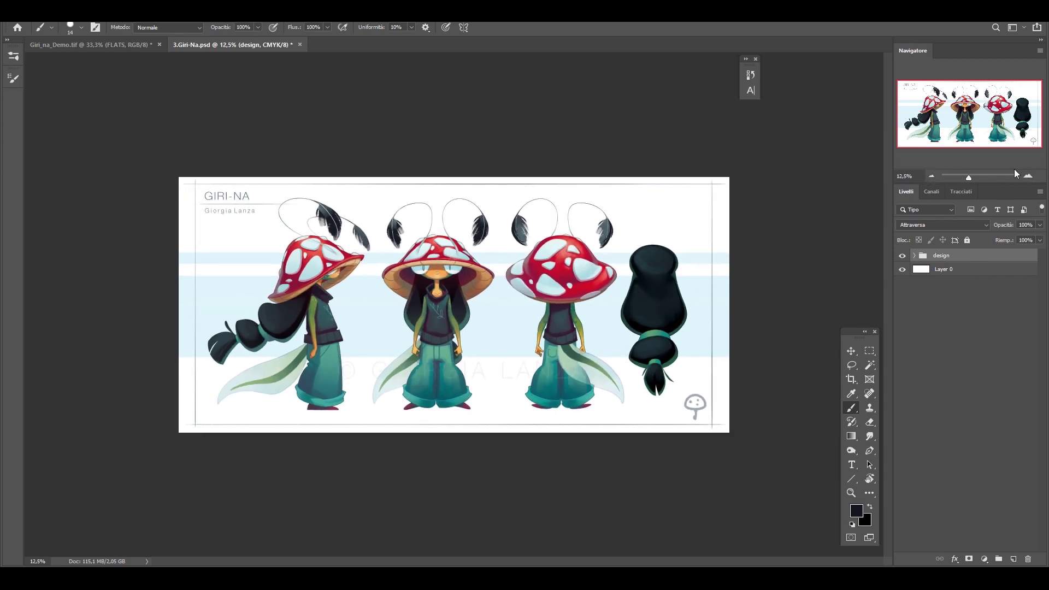
left_click(1028, 176)
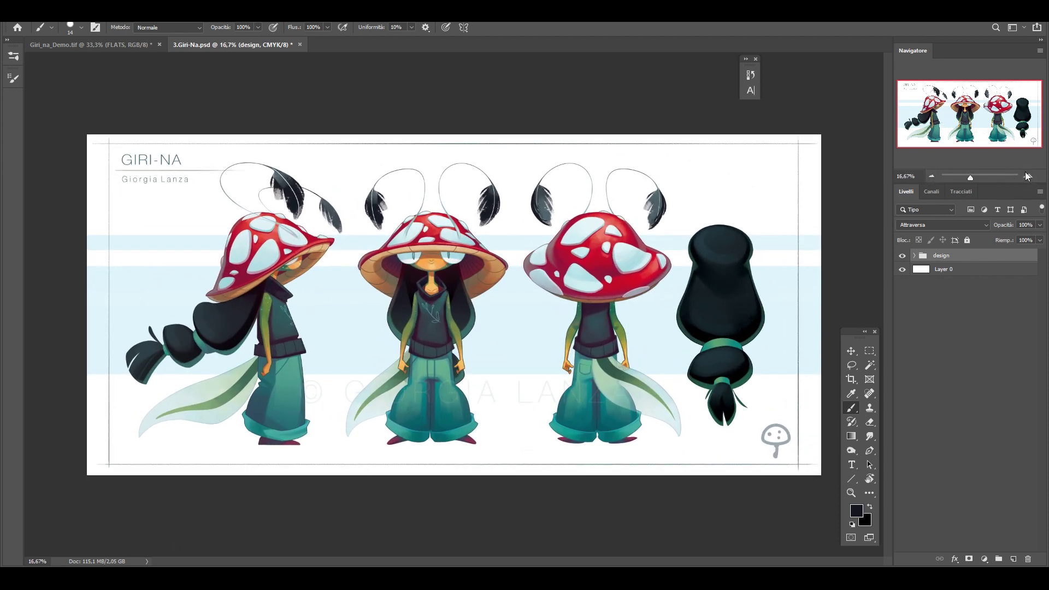
left_click(1028, 175)
mouse_move(951, 123)
left_mouse_down()
mouse_move(1003, 119)
mouse_move(981, 119)
left_mouse_up()
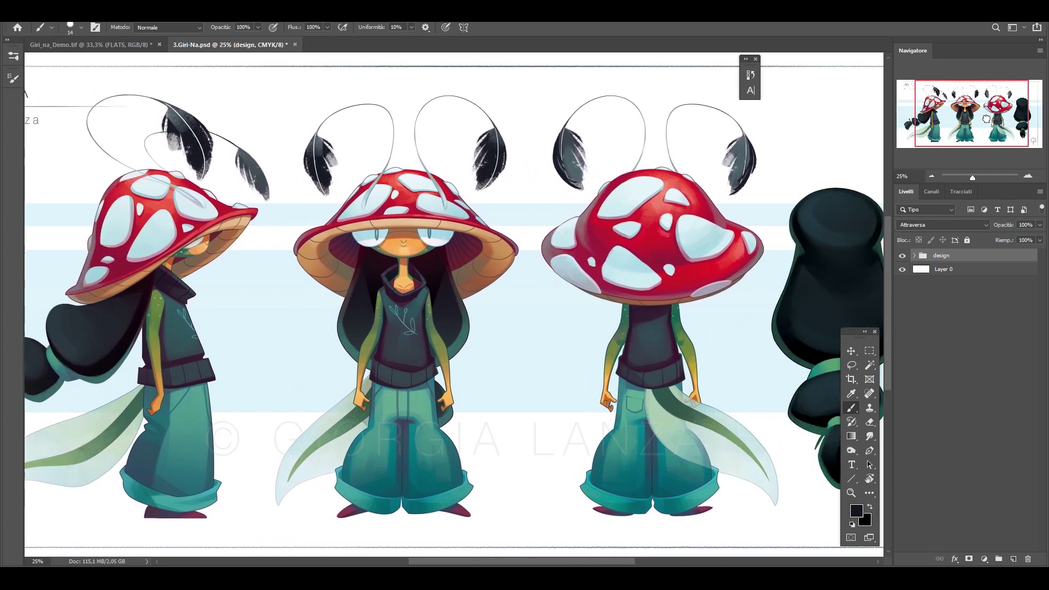
left_click(931, 176)
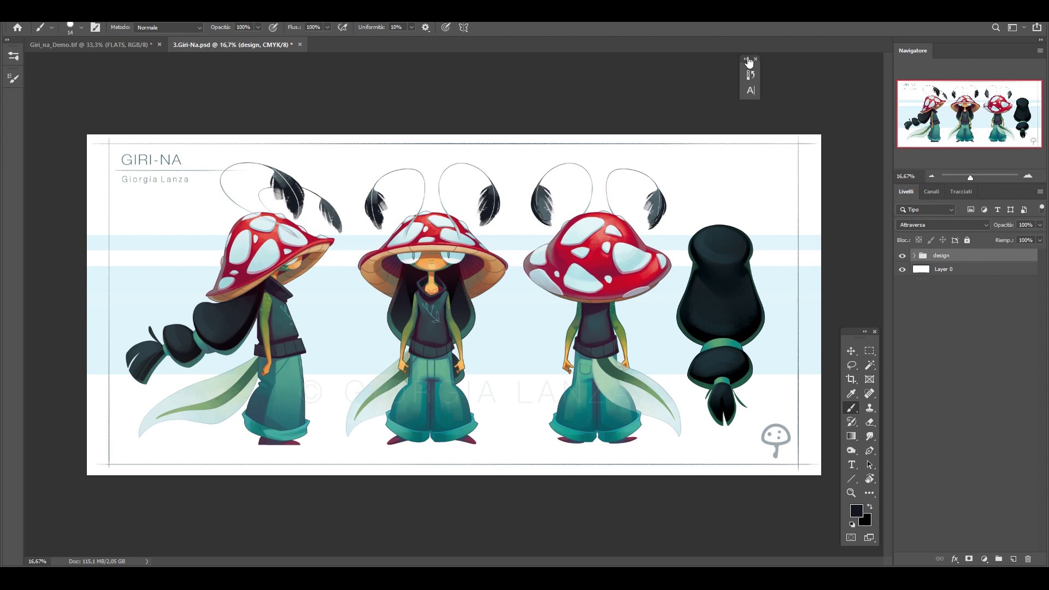
left_click(750, 75)
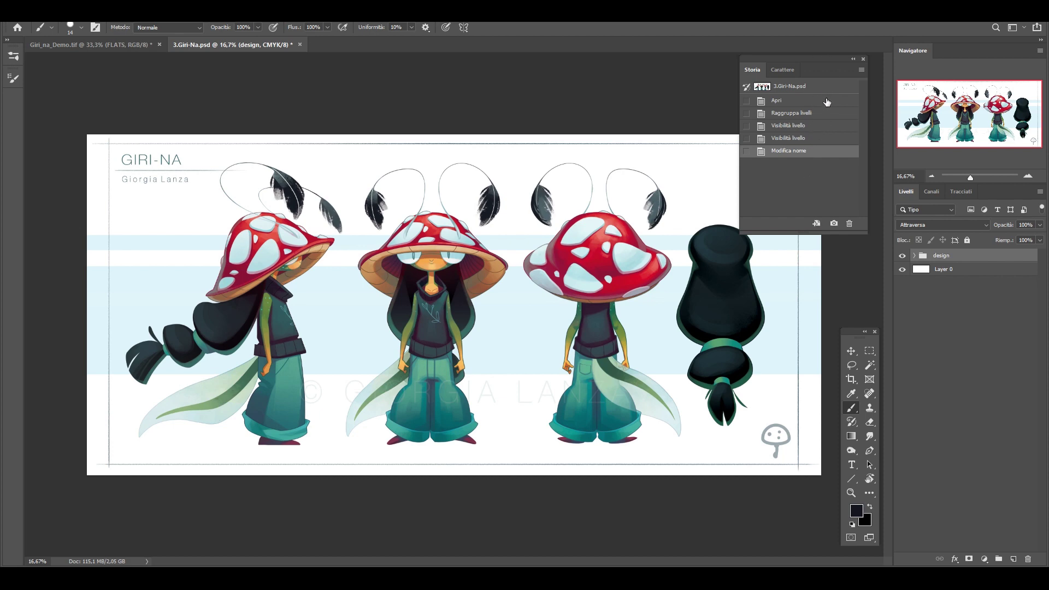
double_click(808, 69)
left_click(8, 40)
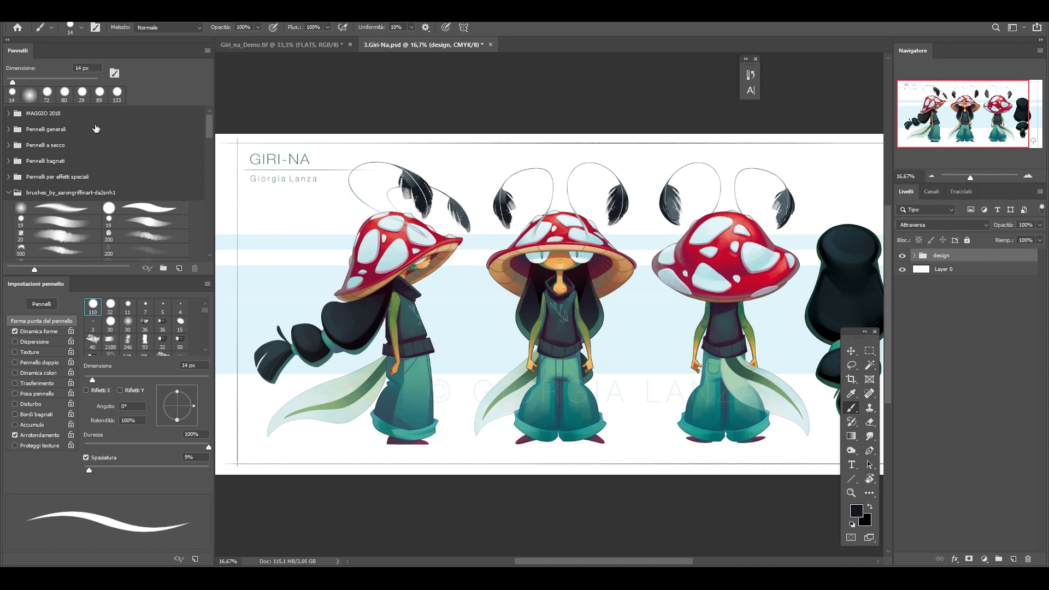
left_click(8, 39)
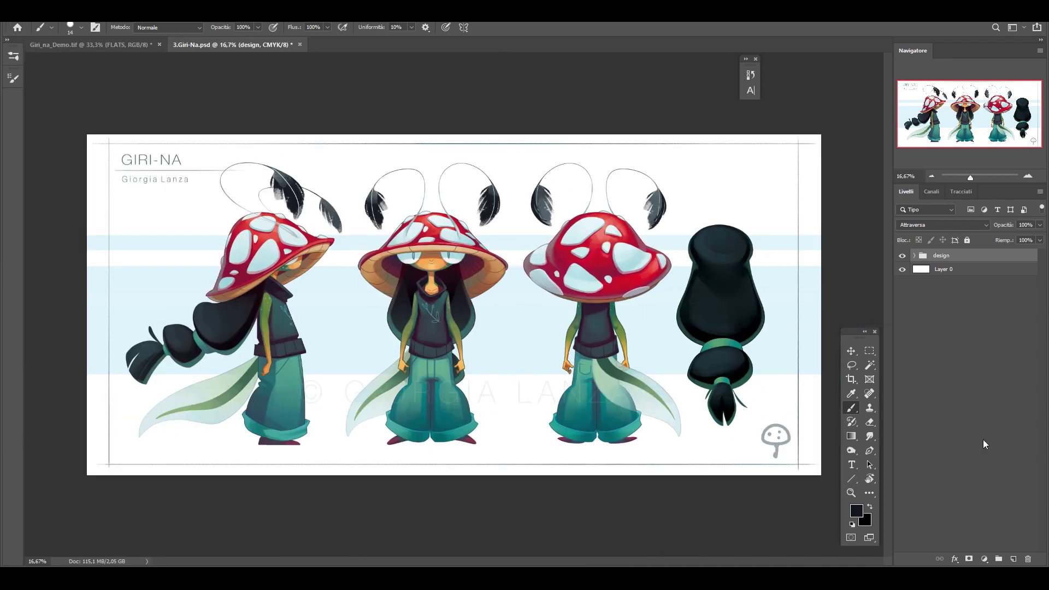
left_click(1013, 558)
right_click(630, 295)
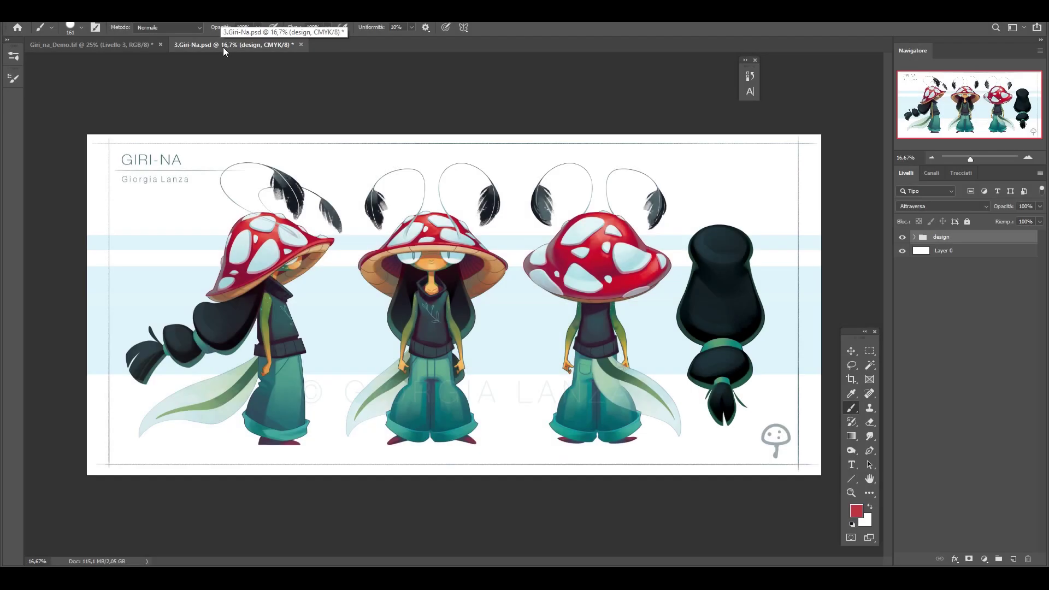
Place the reference sheet beside Giri_na_Demo, make the drawing active and hide Livello 3
left_click_drag(205, 44, 25, 85)
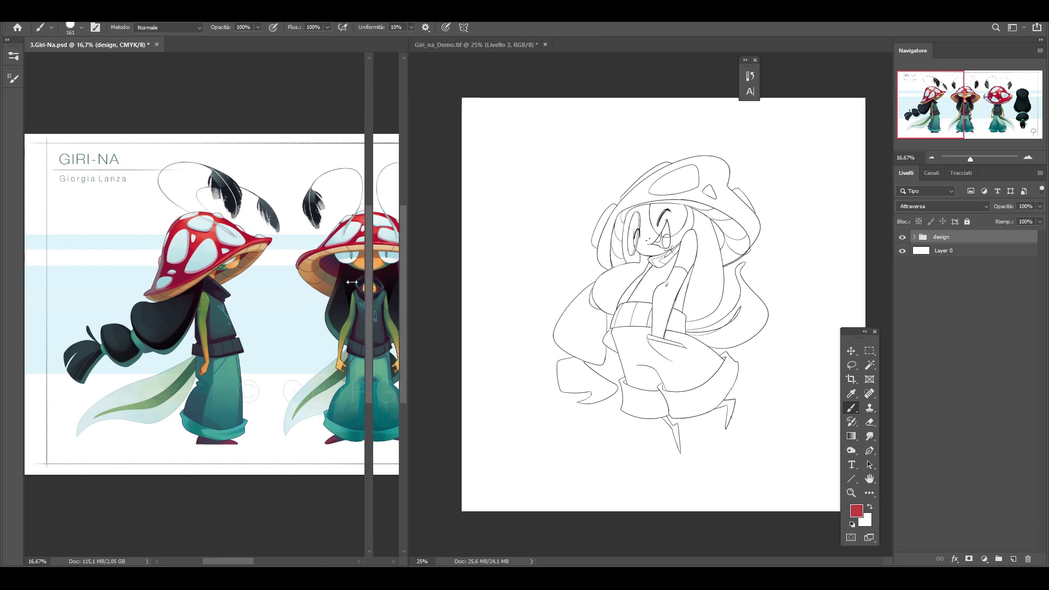
left_click_drag(458, 286, 258, 286)
left_click_drag(240, 230, 125, 205)
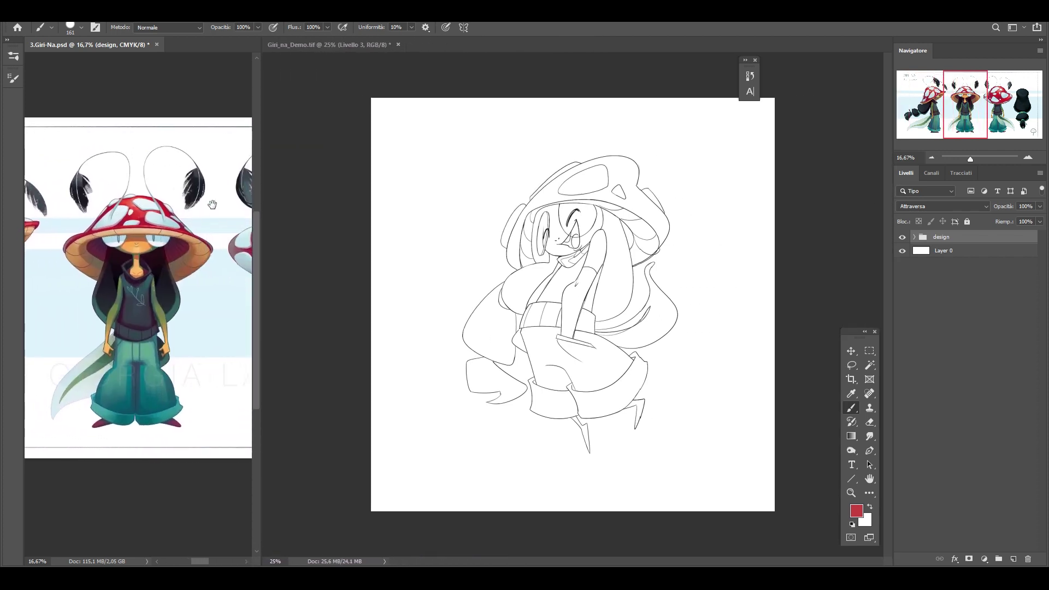
left_click(345, 442)
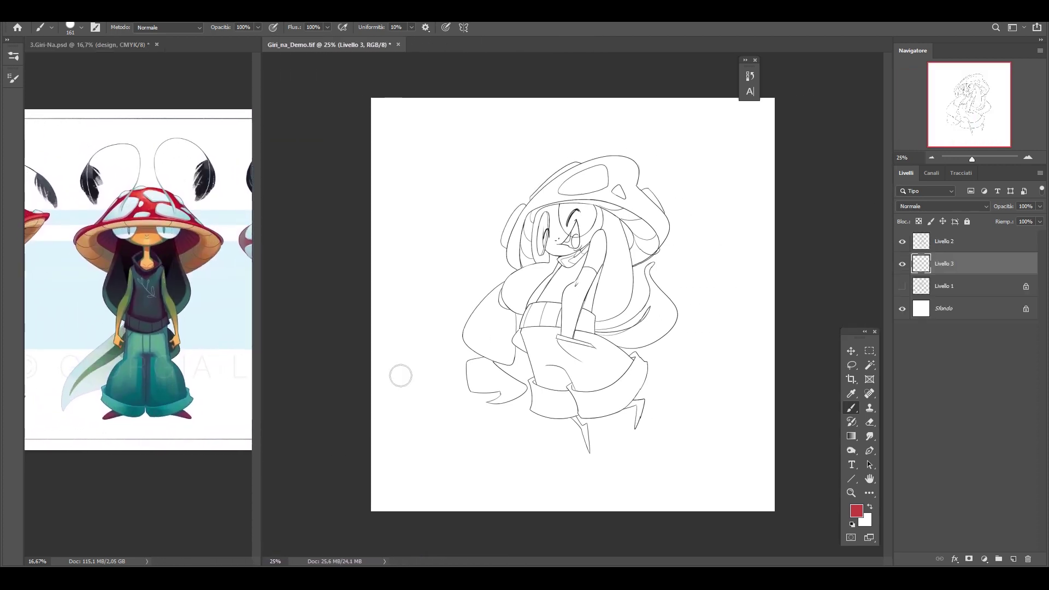
left_click(1029, 158)
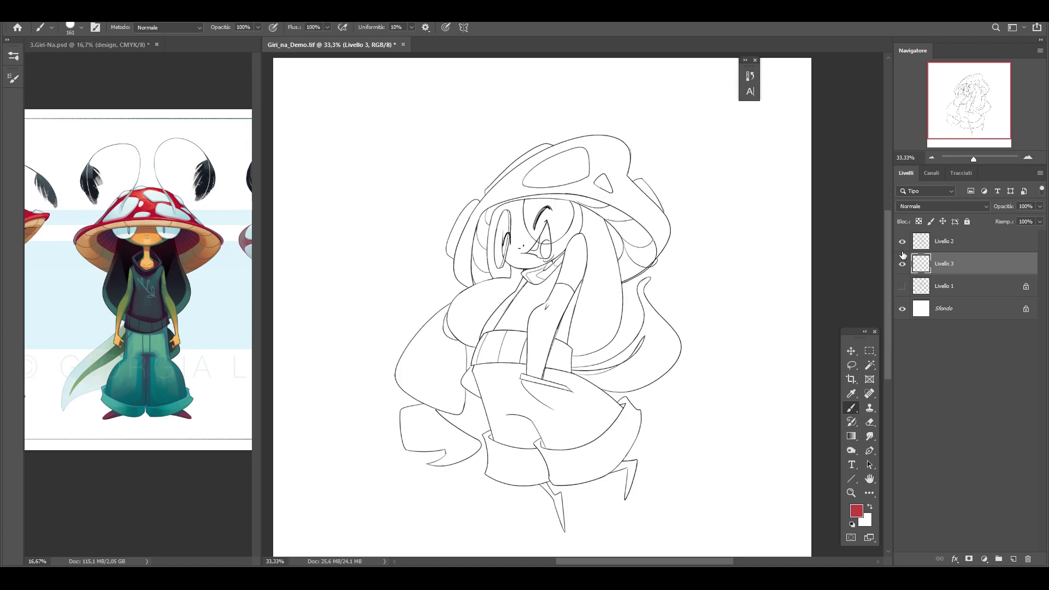
left_click(903, 264)
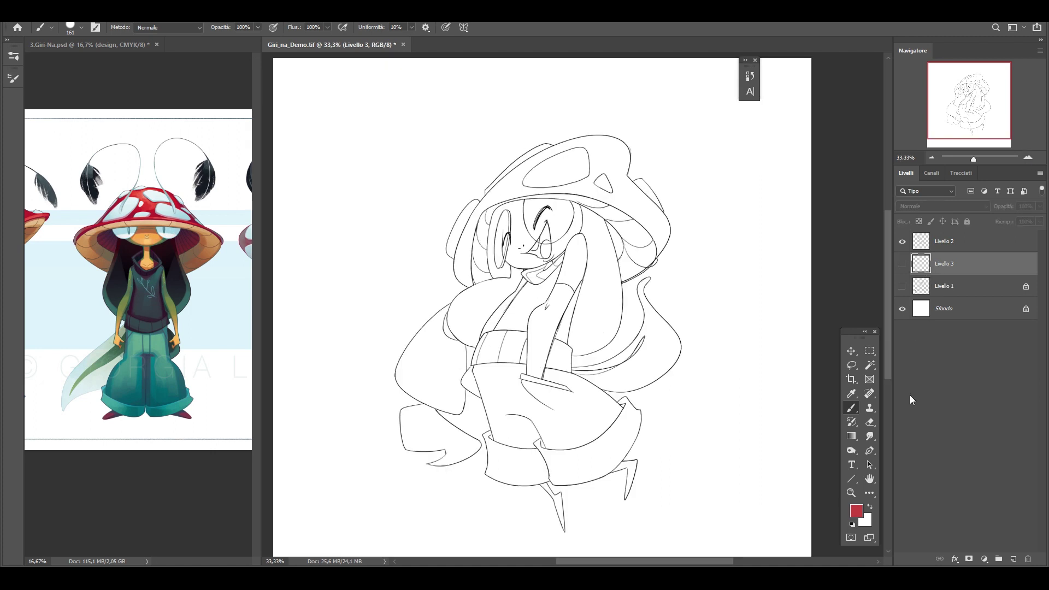
Set the foreground colour to dark red 963333
left_click(859, 514)
left_click_drag(679, 158, 676, 164)
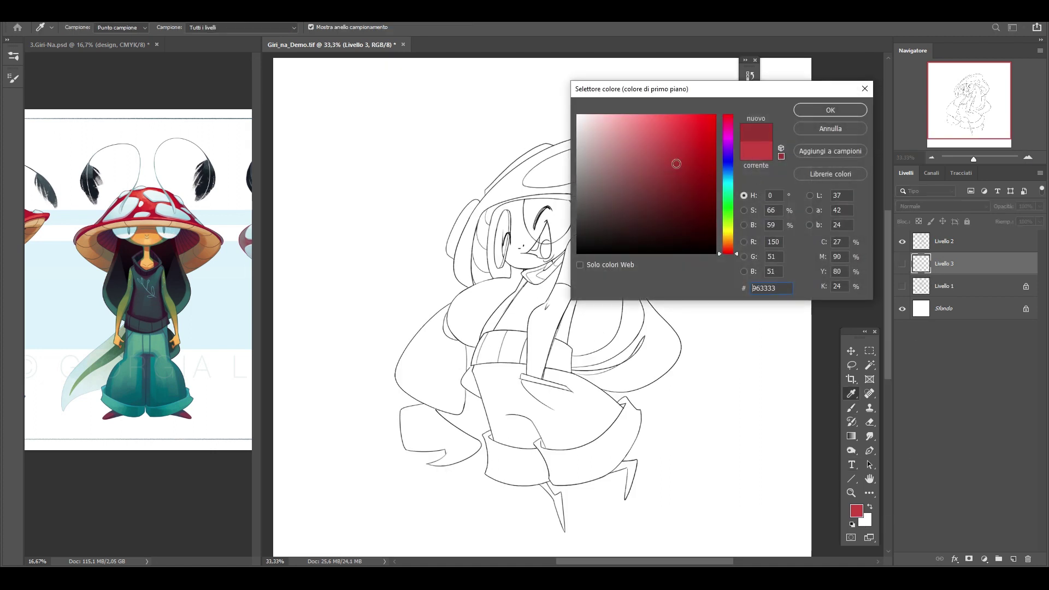
left_click(830, 110)
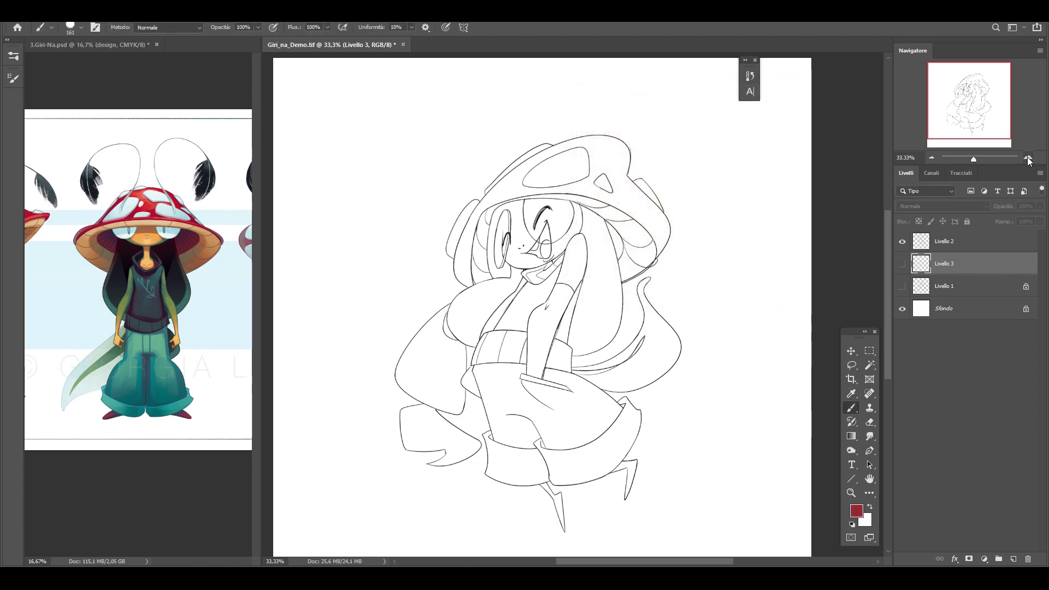
Magic Wand-select the character silhouette area on the line art
left_click(1029, 159)
key("w")
left_click(407, 87)
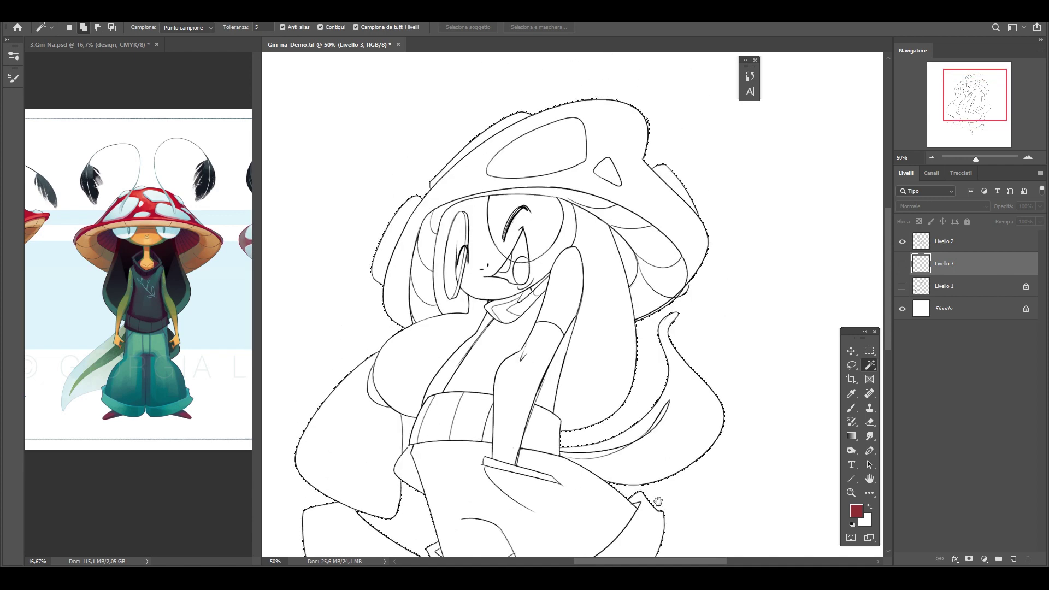
Expand the selection by 1 px and fill it dark red on a new layer
left_click_drag(669, 450, 644, 524)
key("Return")
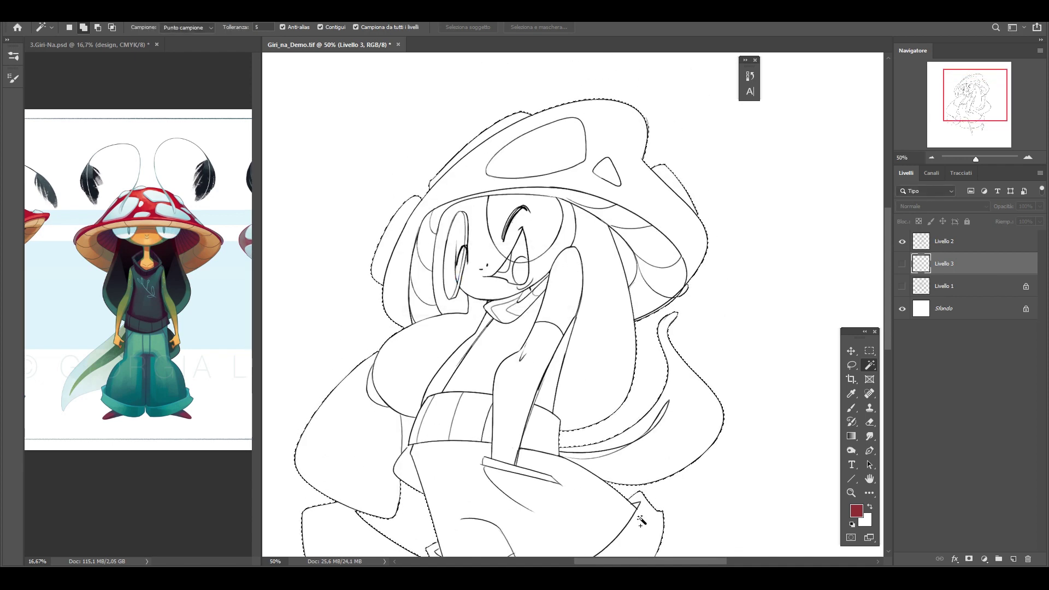
key("alt+s")
key("m")
key("e")
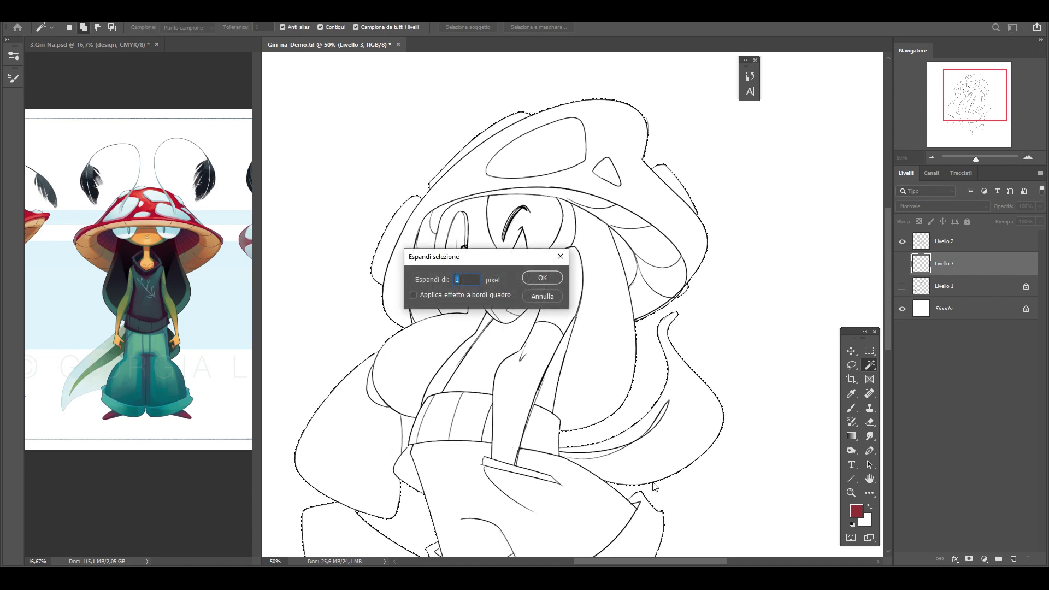
key("Return")
left_click(1014, 559)
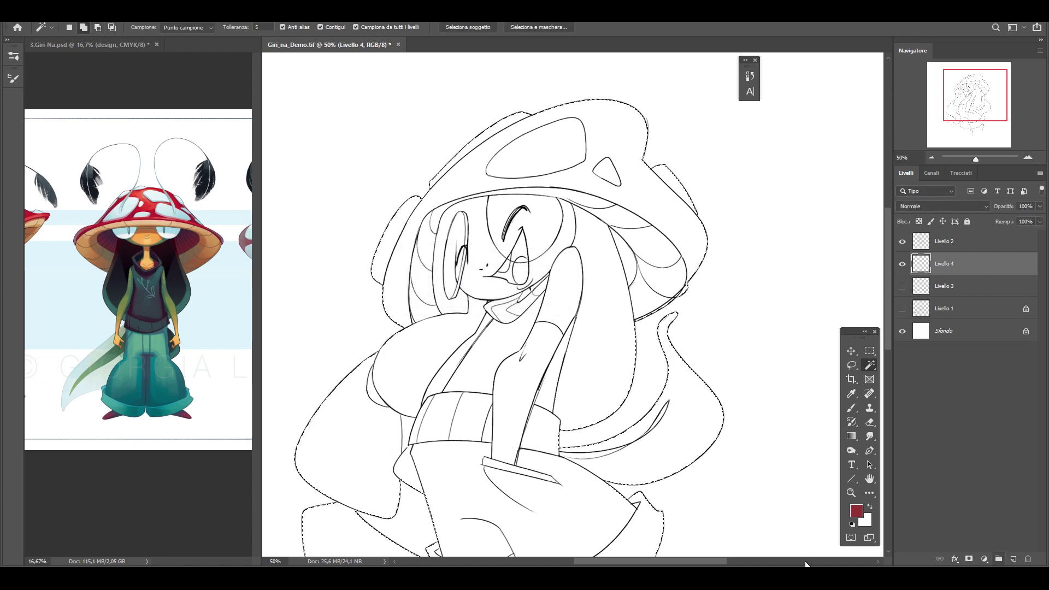
key("alt+BackSpace")
key("ctrl+d")
Erase the red in the hair–body gap and paint red over missed edges
left_click_drag(580, 436, 580, 271)
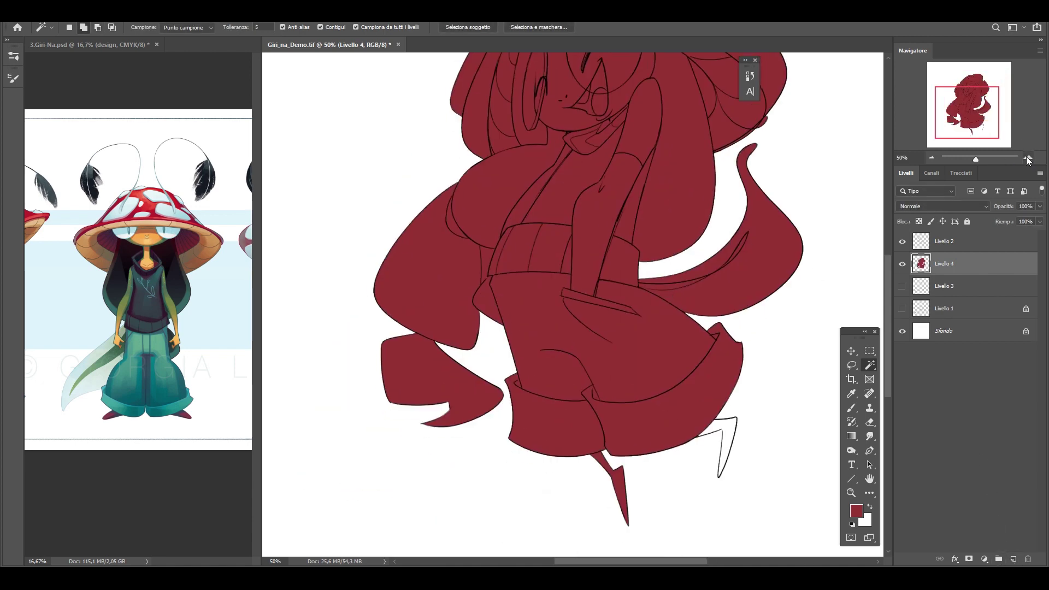
key("ctrl+plus")
key("ctrl+plus")
key("ctrl+plus")
key("e")
left_click_drag(506, 347, 478, 224)
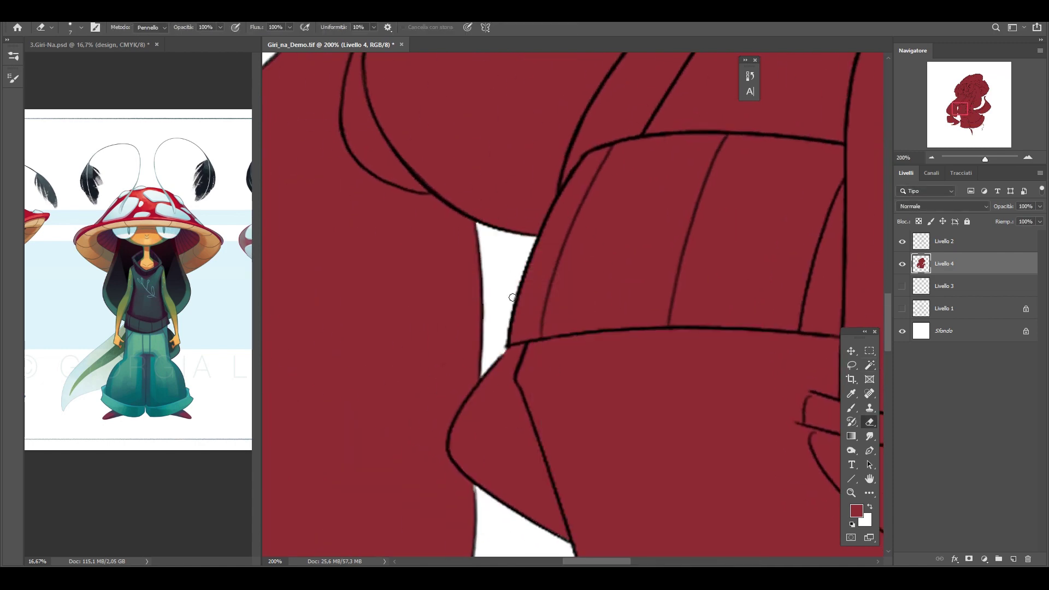
key("b")
right_click(536, 376)
key("Escape")
left_click_drag(321, 459, 420, 417)
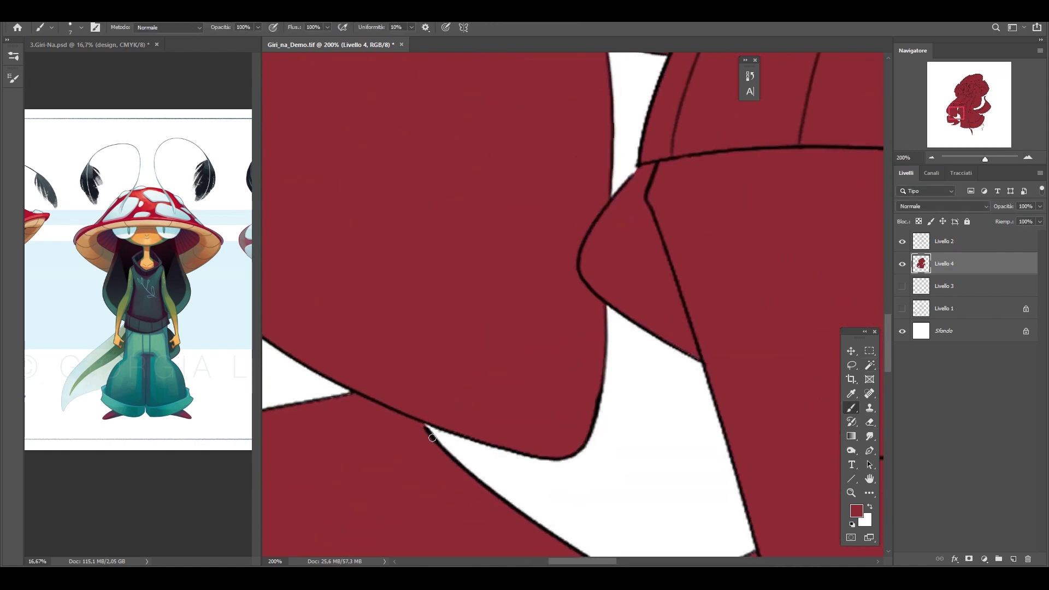
Paint the white foot spike red, erase spill outside the outline, and hide Livello 2
left_click_drag(954, 114, 980, 125)
key("e")
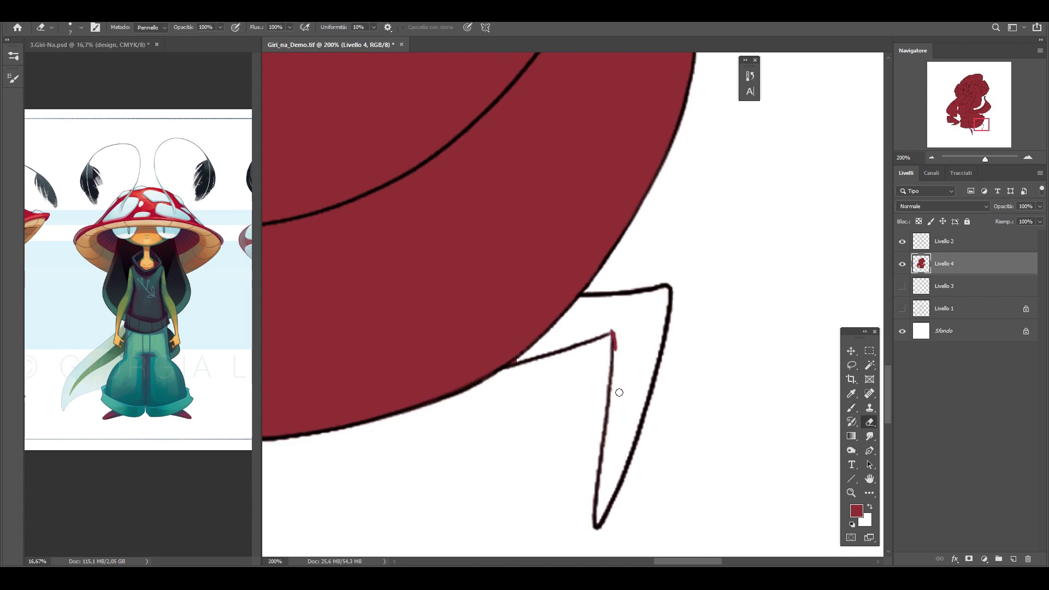
key("b")
left_click_drag(632, 358, 558, 393)
left_click_drag(667, 164, 670, 473)
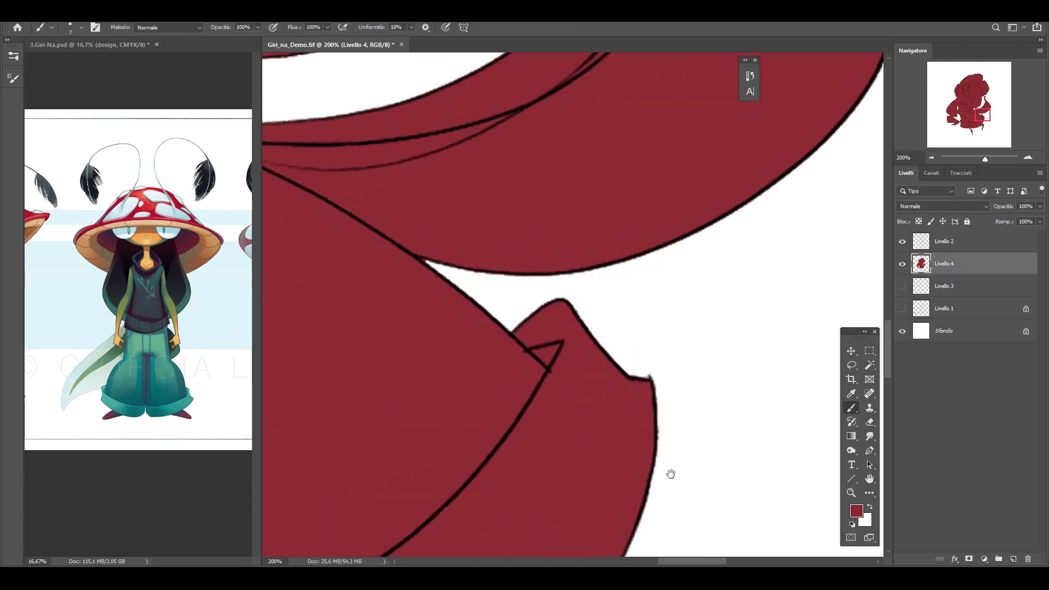
key("e")
left_click_drag(569, 204, 625, 306)
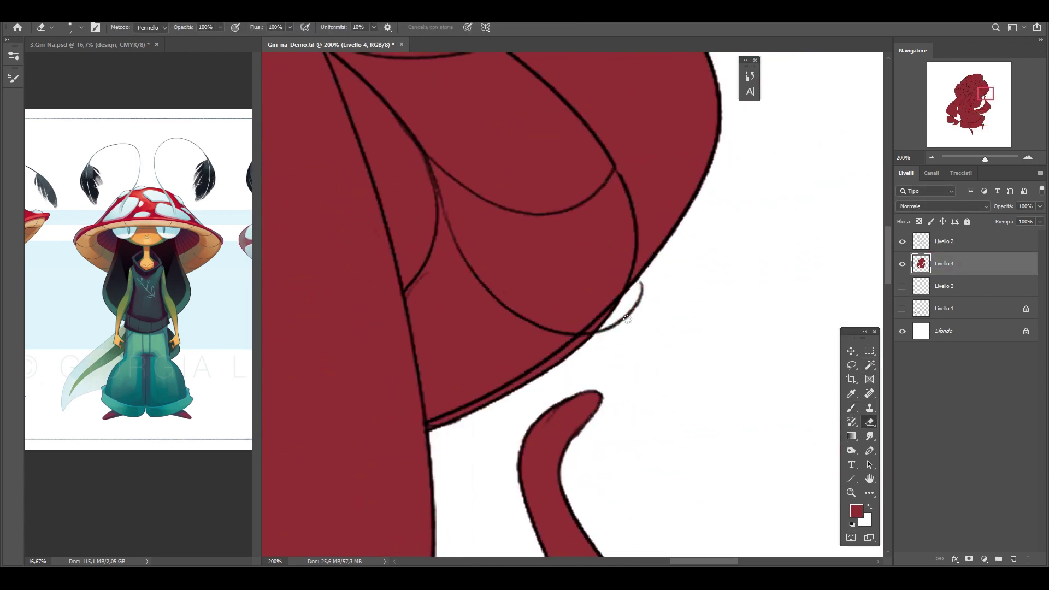
key("b")
scroll(621, 347, "up", 5)
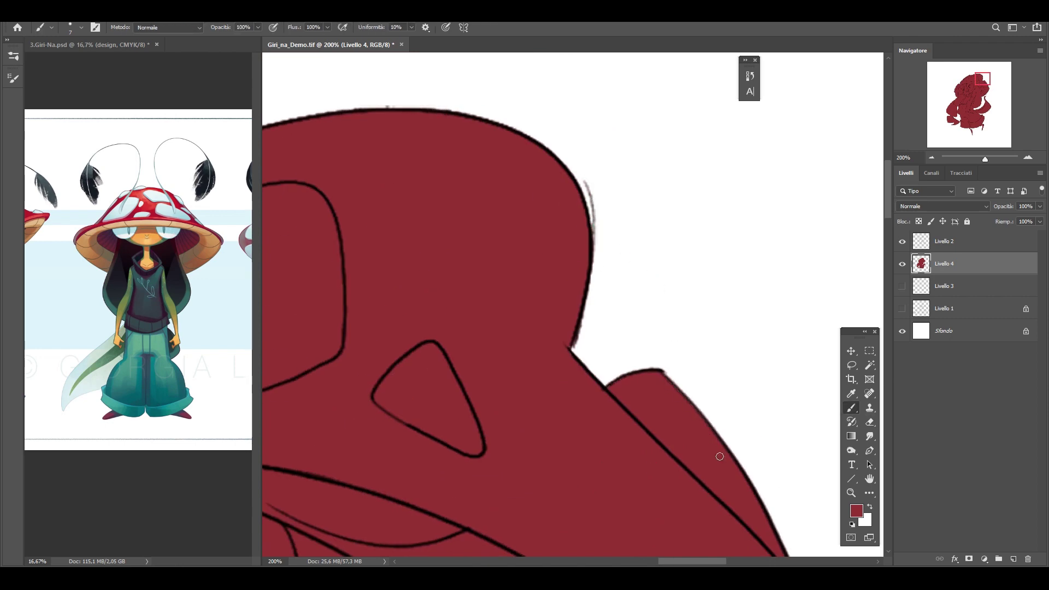
mouse_move(634, 224)
left_mouse_down()
mouse_move(605, 304)
mouse_move(624, 260)
left_mouse_up()
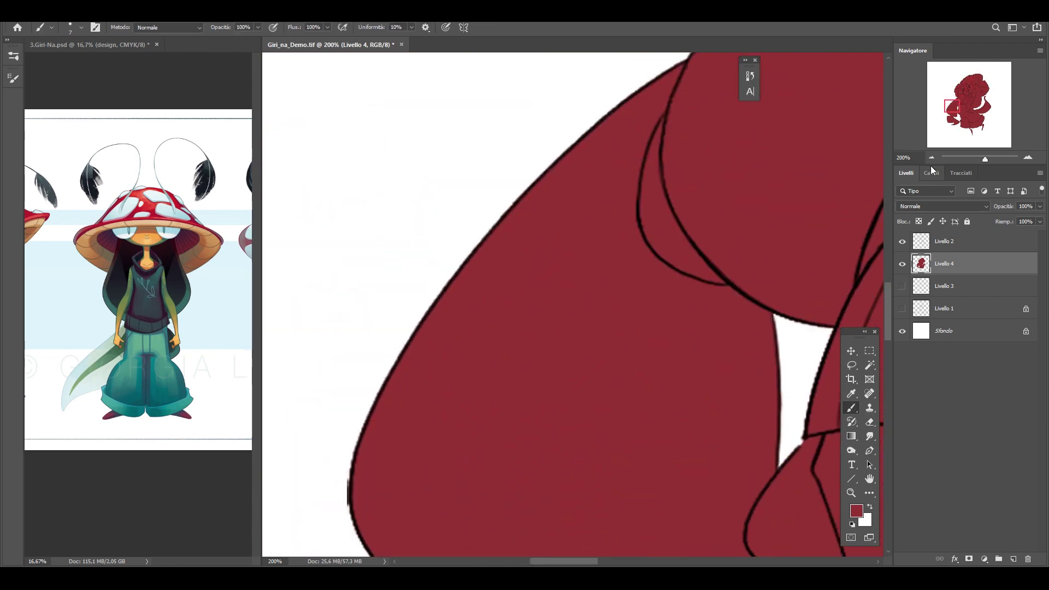
key("ctrl+minus")
key("ctrl+minus")
key("ctrl+minus")
left_click(902, 242)
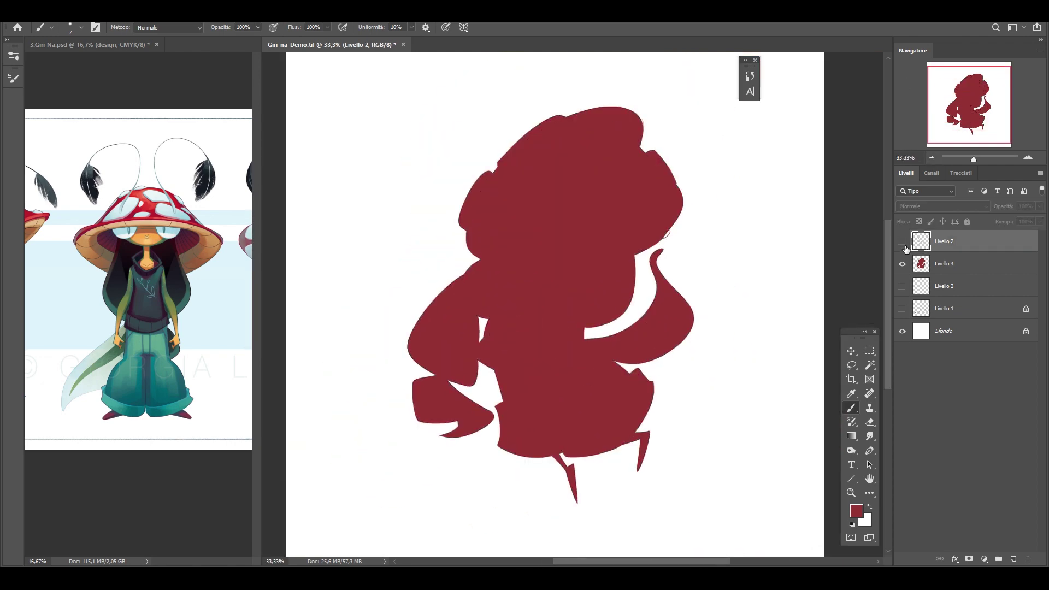
Show Livello 2, lock Livello 4's transparent pixels and fill the shorts teal
left_click(901, 241)
left_click(951, 264)
key("slash")
key("w")
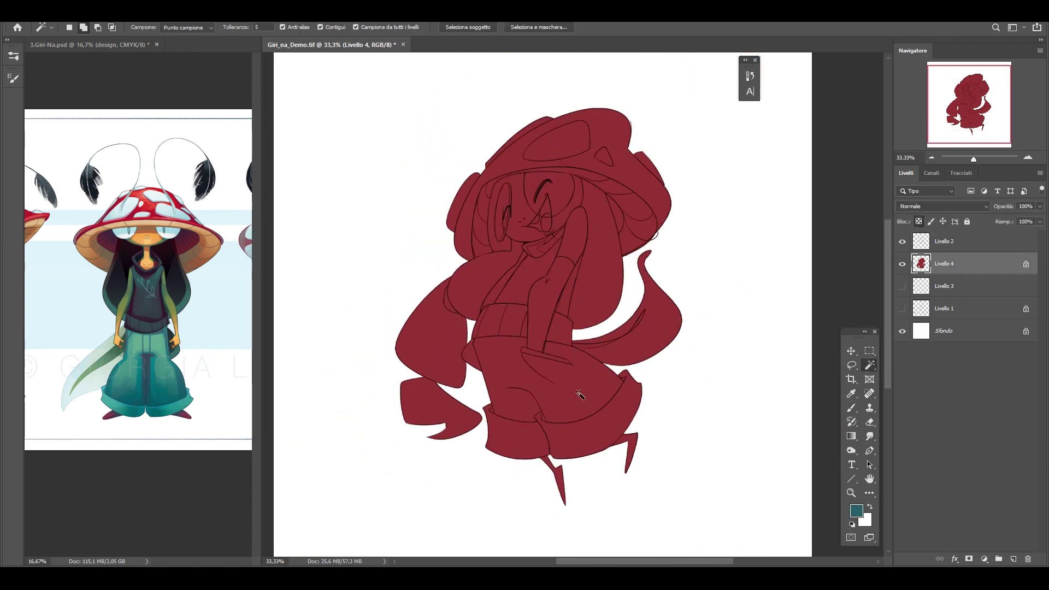
key("alt+BackSpace")
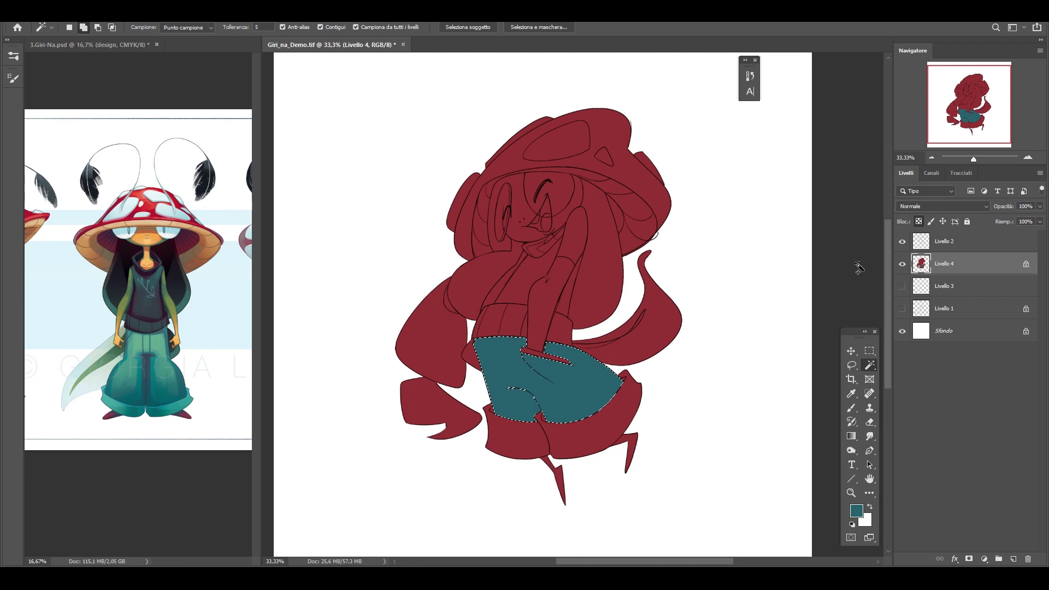
left_click(1028, 157)
Set the foreground colour to the lighter teal
left_click_drag(580, 398, 589, 350)
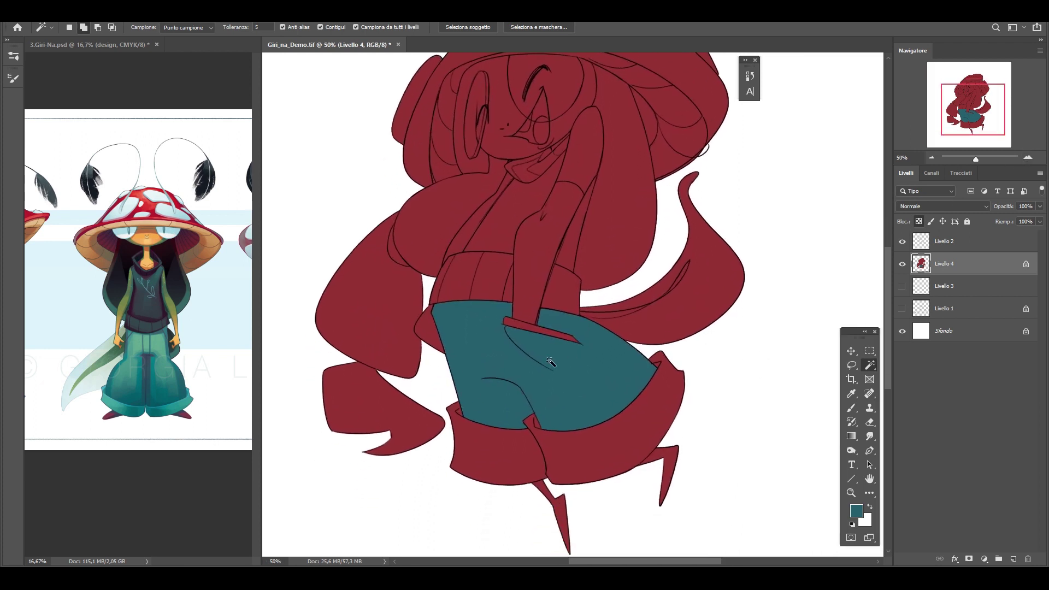
key("b")
right_click(614, 346)
key("Escape")
right_click(601, 328)
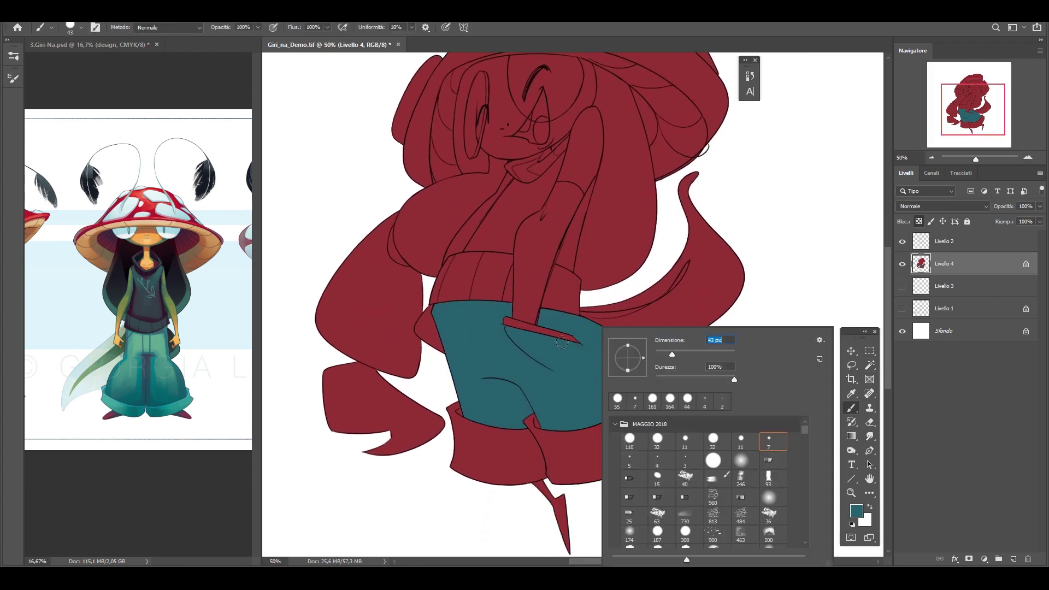
key("Escape")
left_click(856, 511)
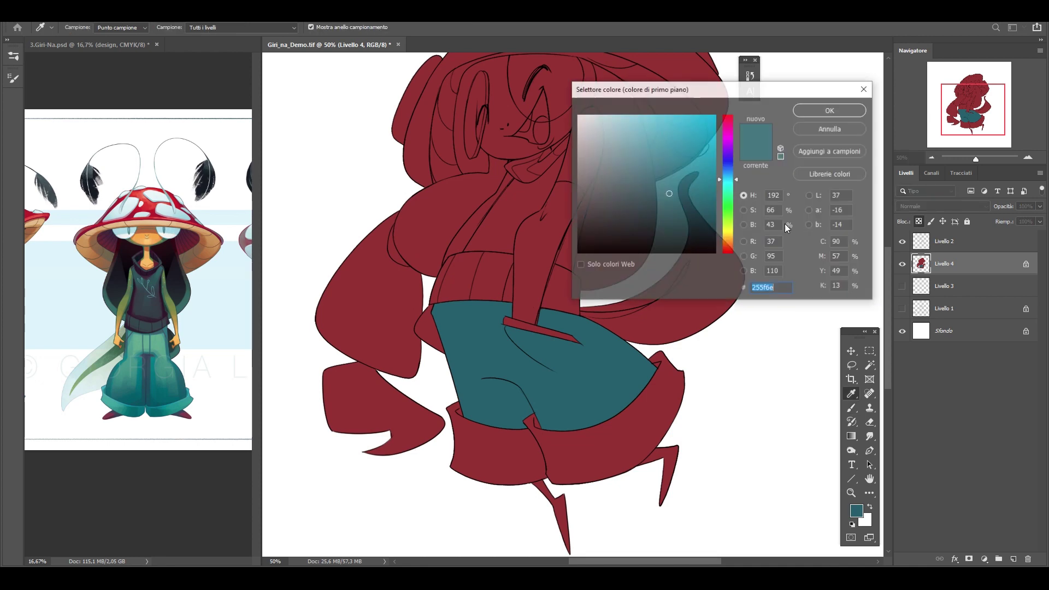
left_click(805, 113)
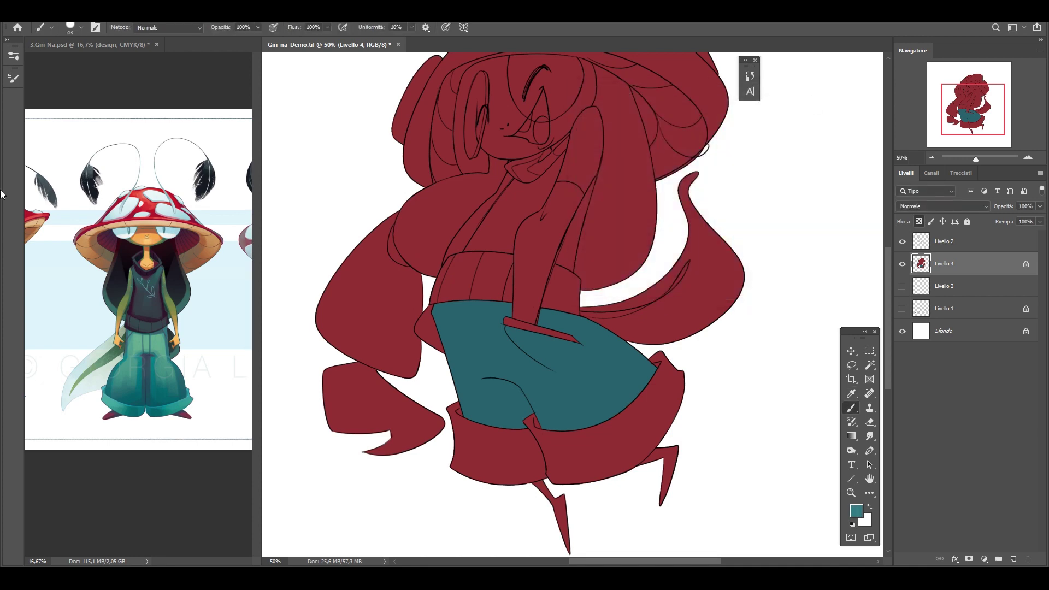
Select the red strip above the pocket and fill it teal
key("w")
left_click(542, 328)
key("alt+BackSpace")
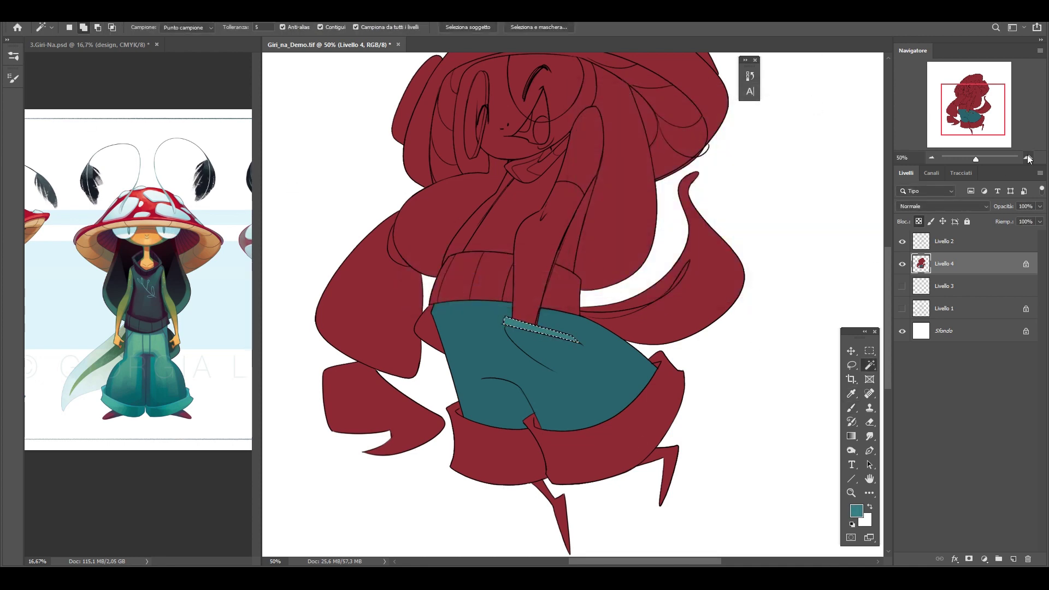
key("ctrl+1")
key("ctrl+d")
Brush teal over the red area left of the trousers
key("b")
right_click(634, 333)
key("Escape")
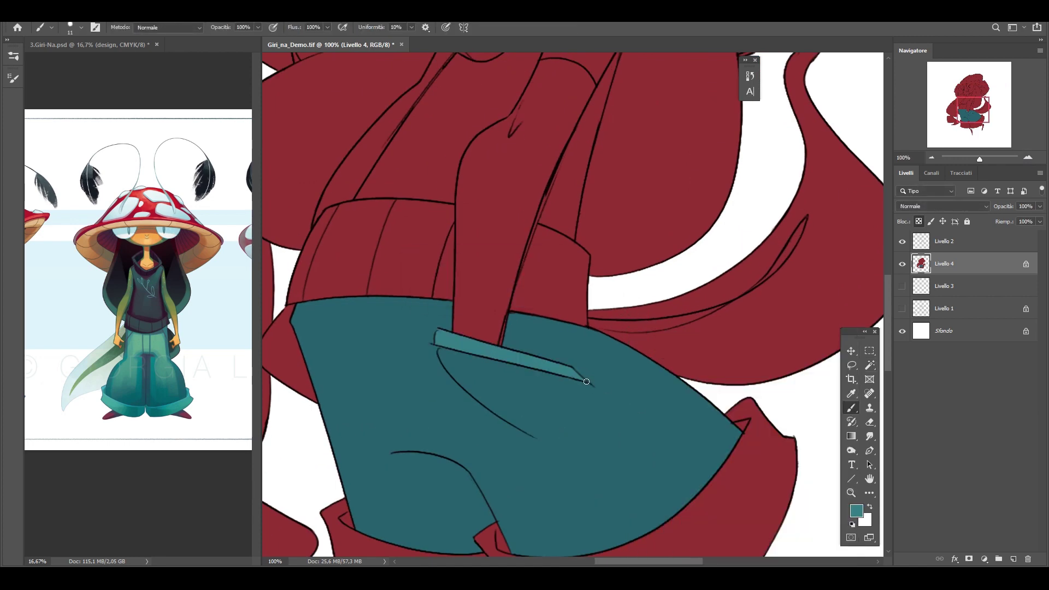
left_click_drag(591, 373, 729, 435)
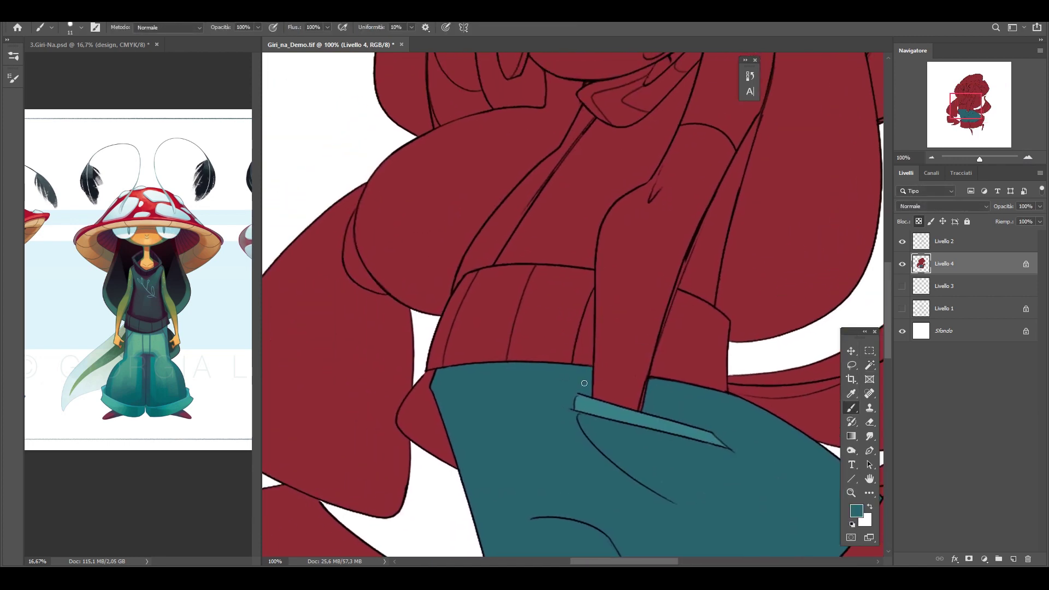
left_click_drag(423, 380, 458, 463)
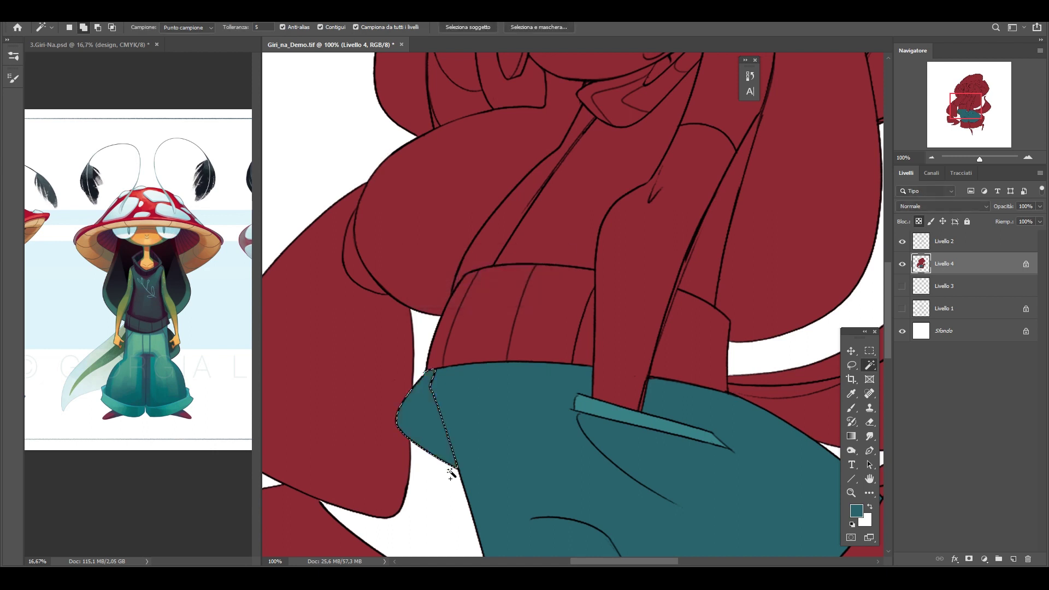
left_click_drag(610, 356, 605, 367)
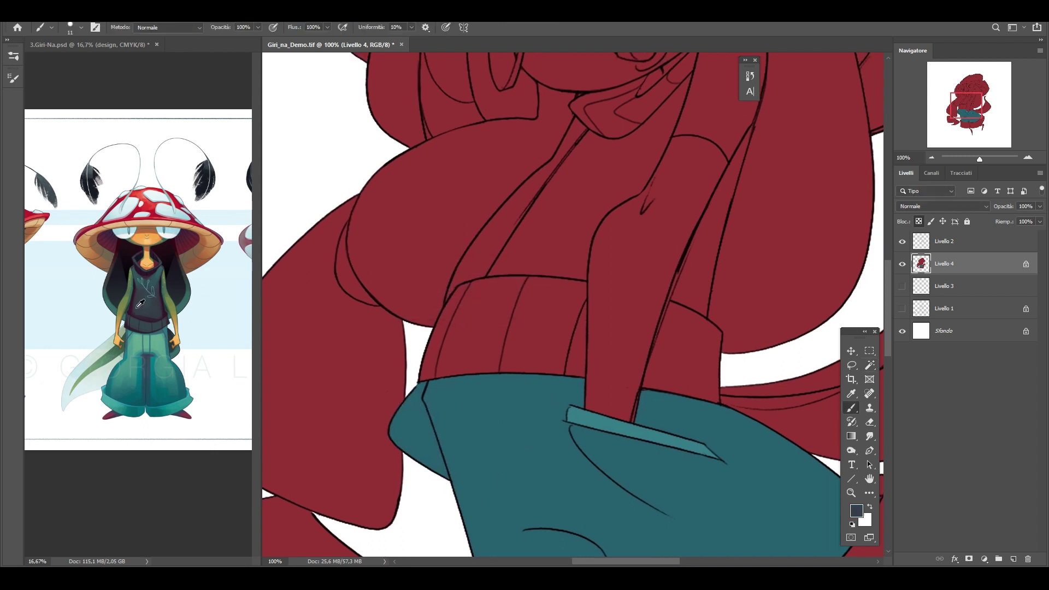
Select the sweater torso, hem and side strip and fill them dark grey-blue
key("w")
left_click(475, 328)
left_click(550, 243, "shift")
left_click(673, 330, "shift")
key("alt+BackSpace")
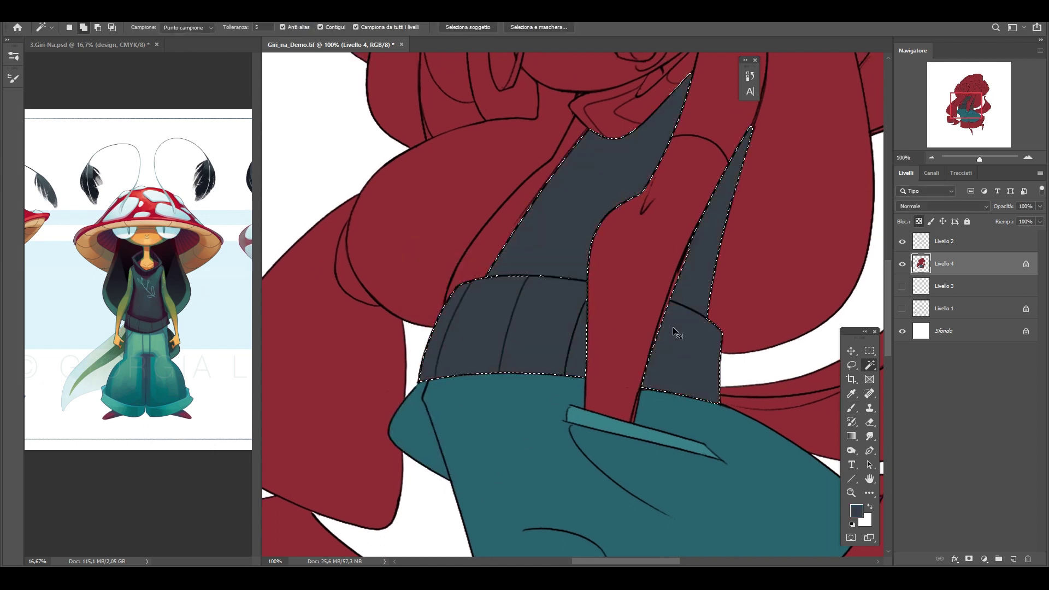
key("i")
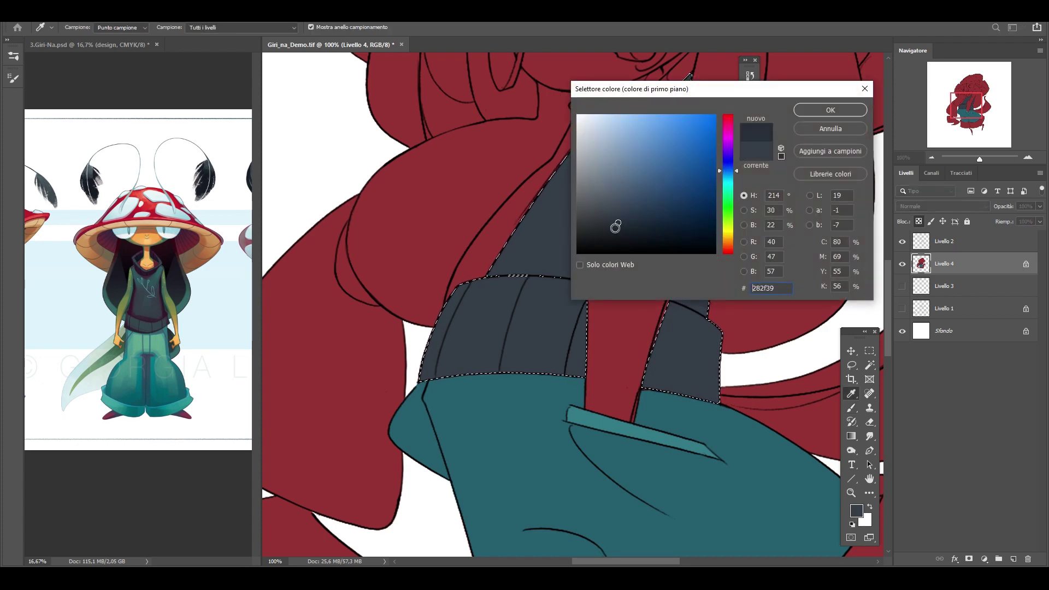
key("Return")
key("b")
key("ctrl+d")
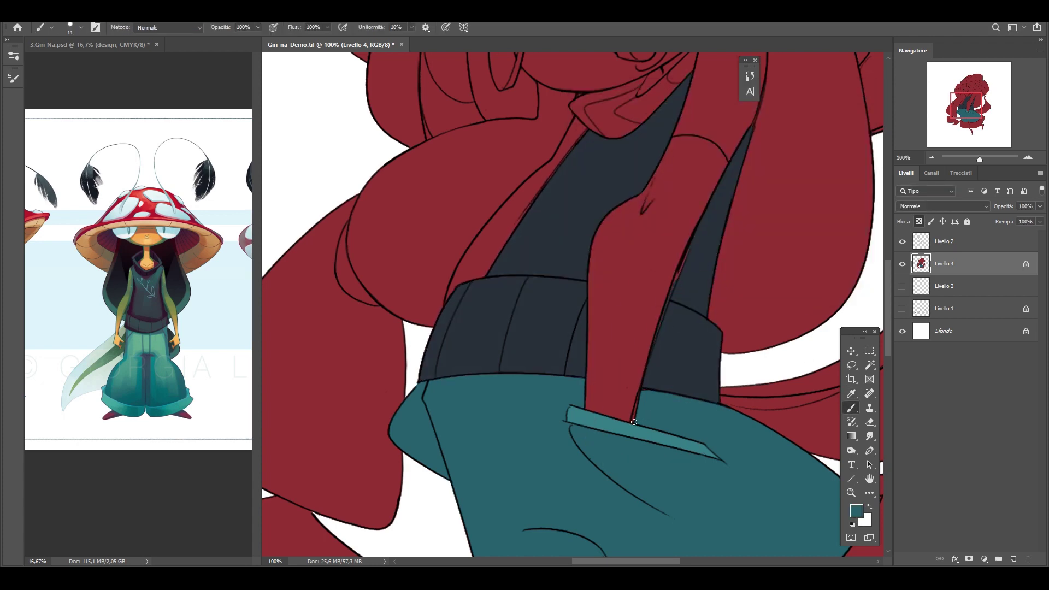
Fill the sweater collar with the dark grey-blue
left_click_drag(728, 176, 642, 315)
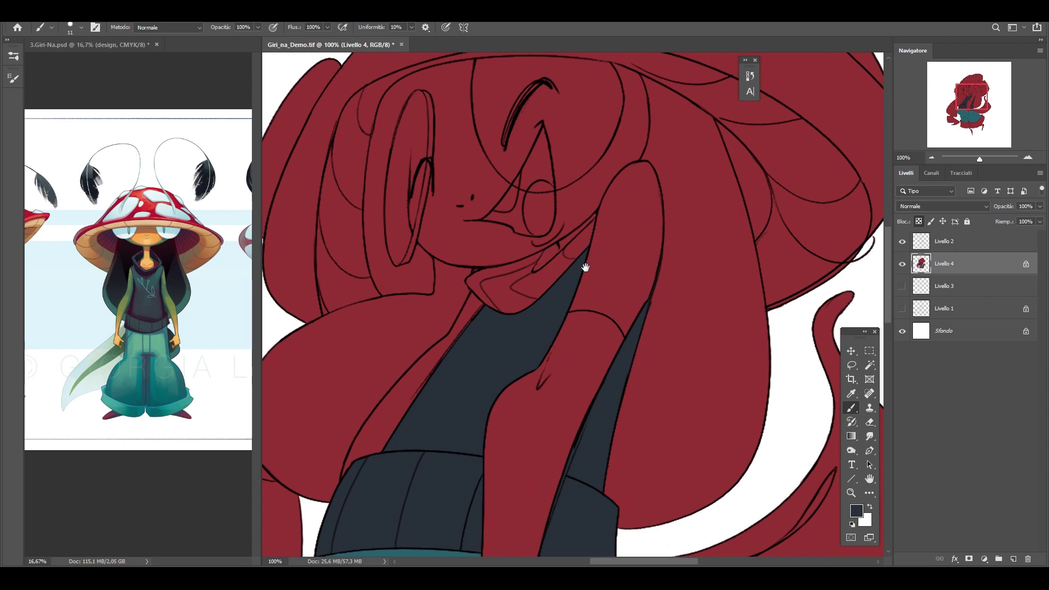
left_click_drag(595, 445, 655, 353)
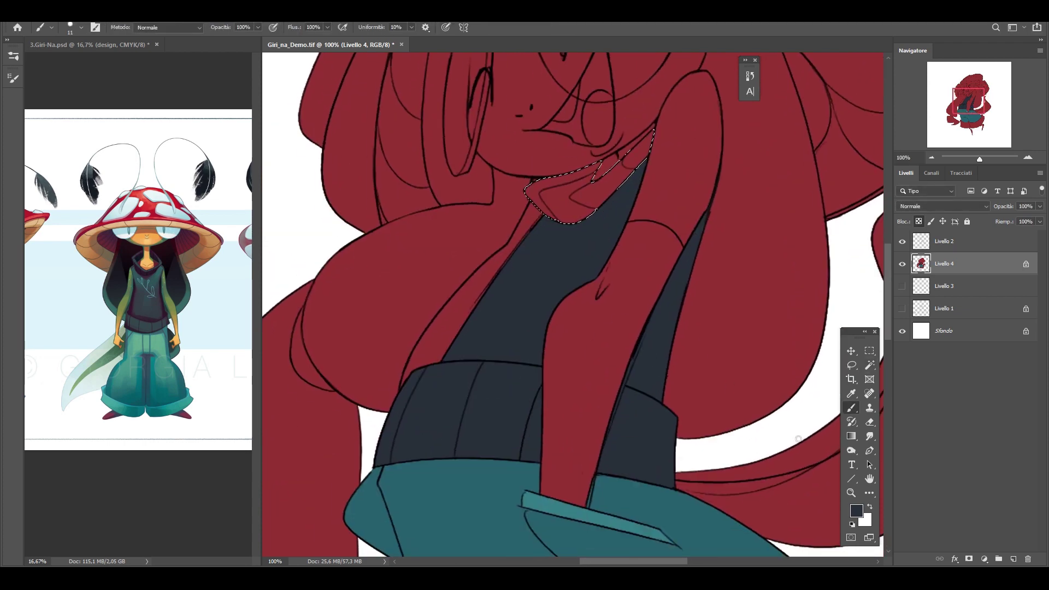
left_click(856, 511)
key("Return")
key("alt+BackSpace")
key("w")
Select the ribbed hem band and fill it a lighter slate
left_click(640, 437)
left_click(536, 433, "shift")
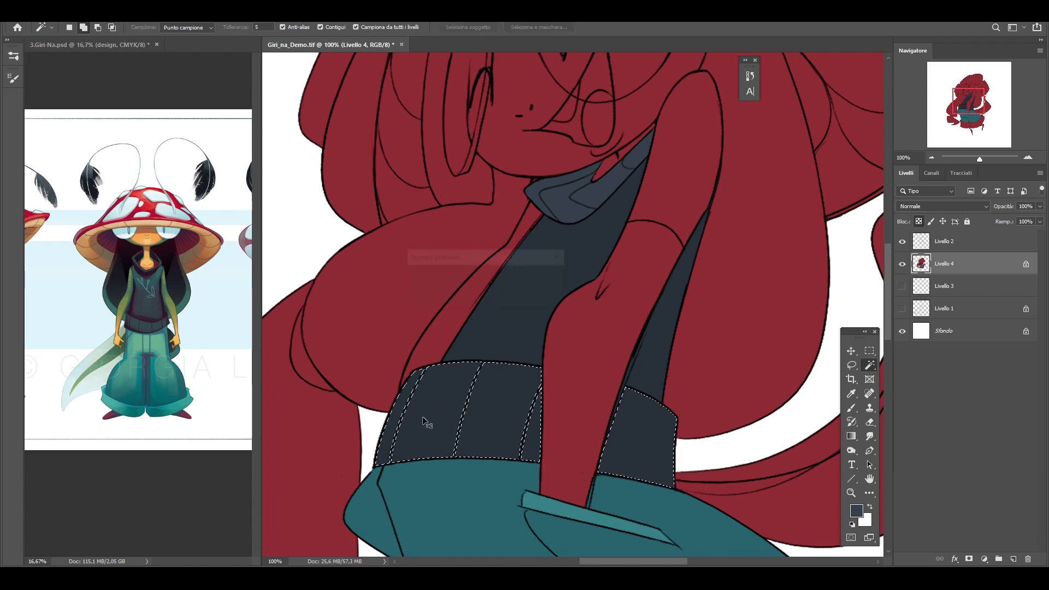
key("alt+BackSpace")
key("ctrl+d")
key("ctrl+minus")
key("b")
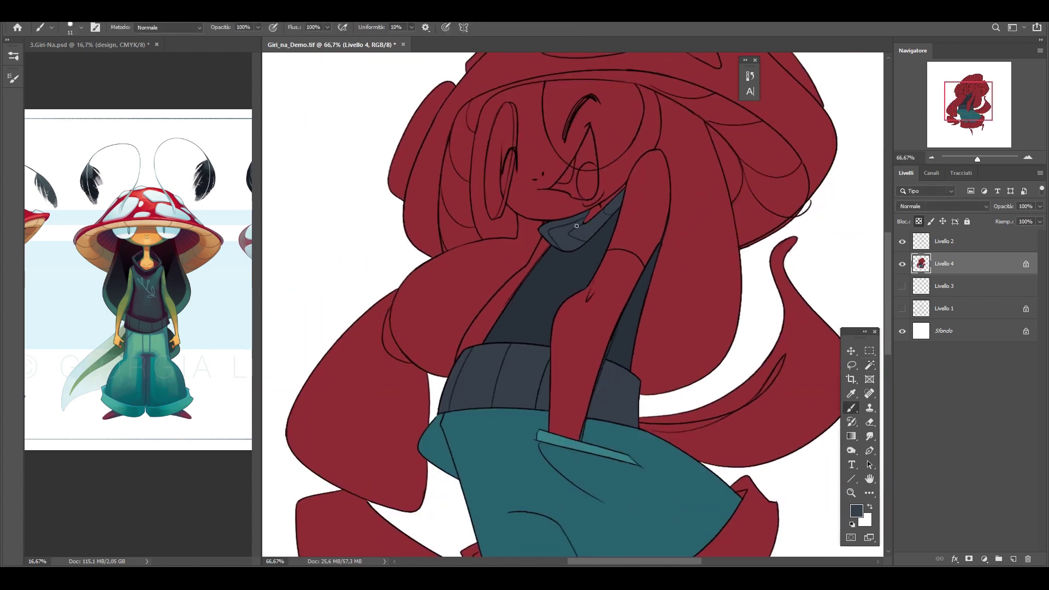
left_click_drag(624, 189, 606, 229)
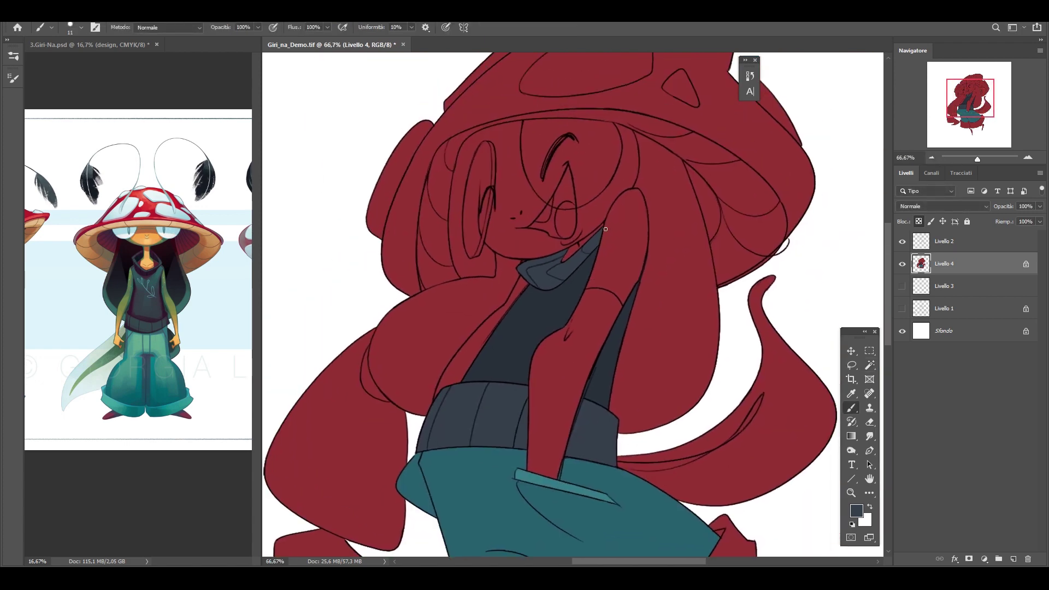
Fill the selected hair with the near-black sampled from the reference's hair
key("w")
left_click_drag(439, 382, 543, 311)
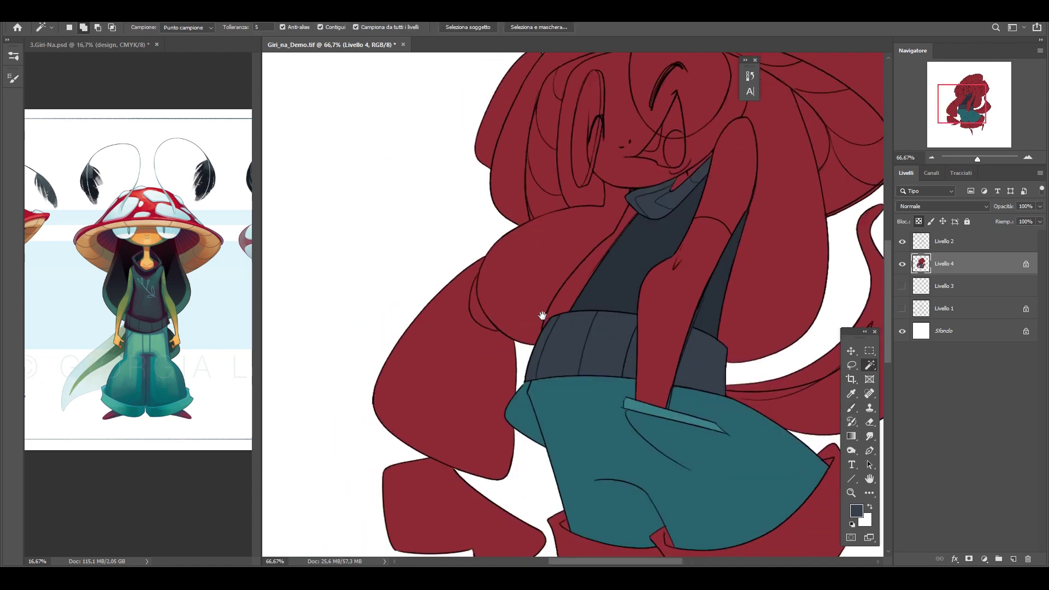
left_click(528, 492)
key("i")
left_click(186, 295)
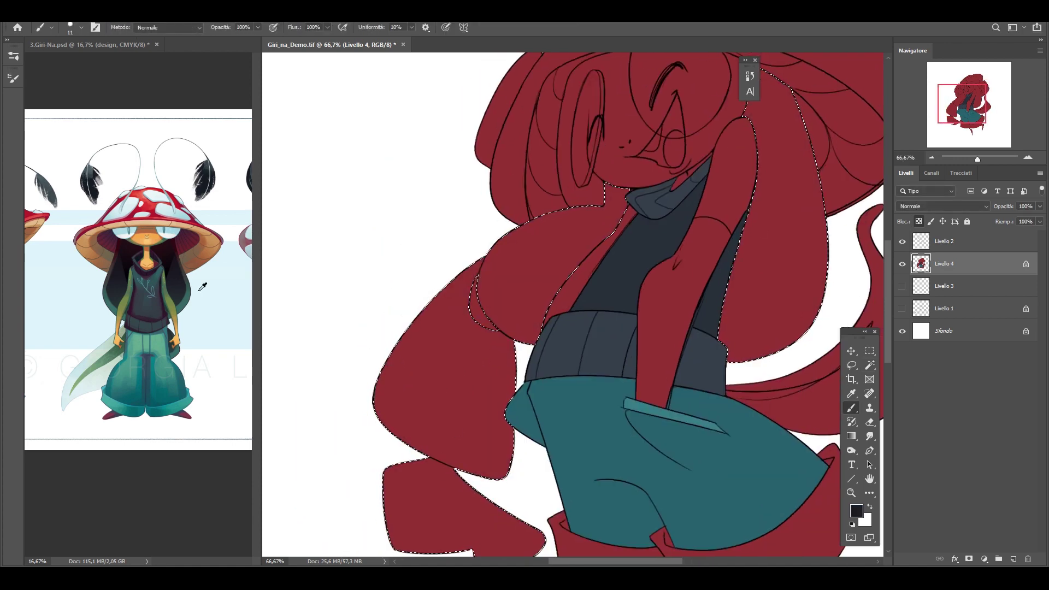
key("alt+BackSpace")
left_click(856, 510)
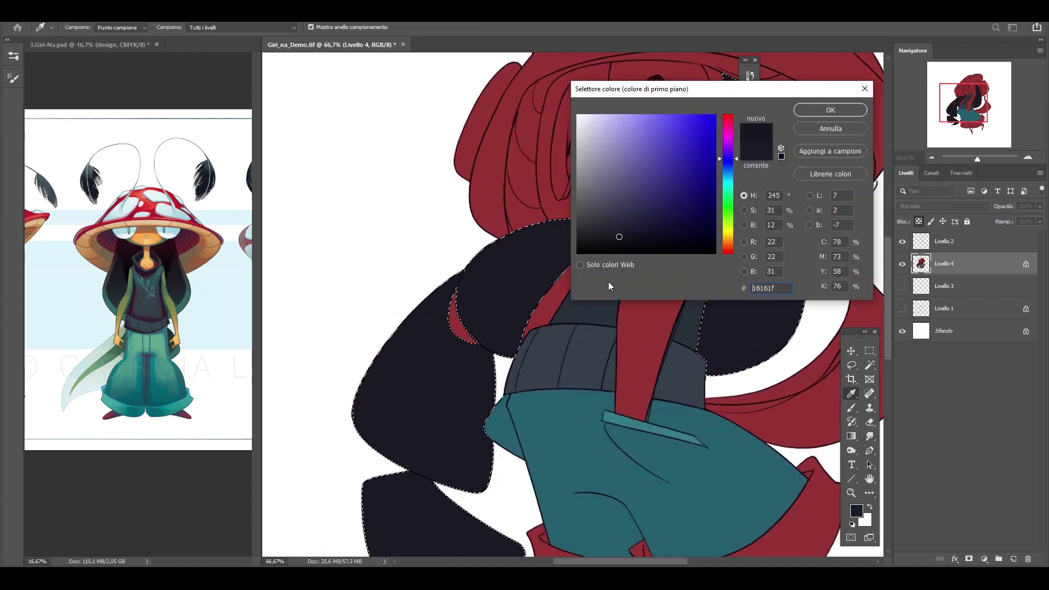
key("Return")
key("b")
key("ctrl+d")
Touch up the hair with the brush at 131 px, then about 68 px
left_click_drag(579, 345, 615, 295)
right_click(615, 328)
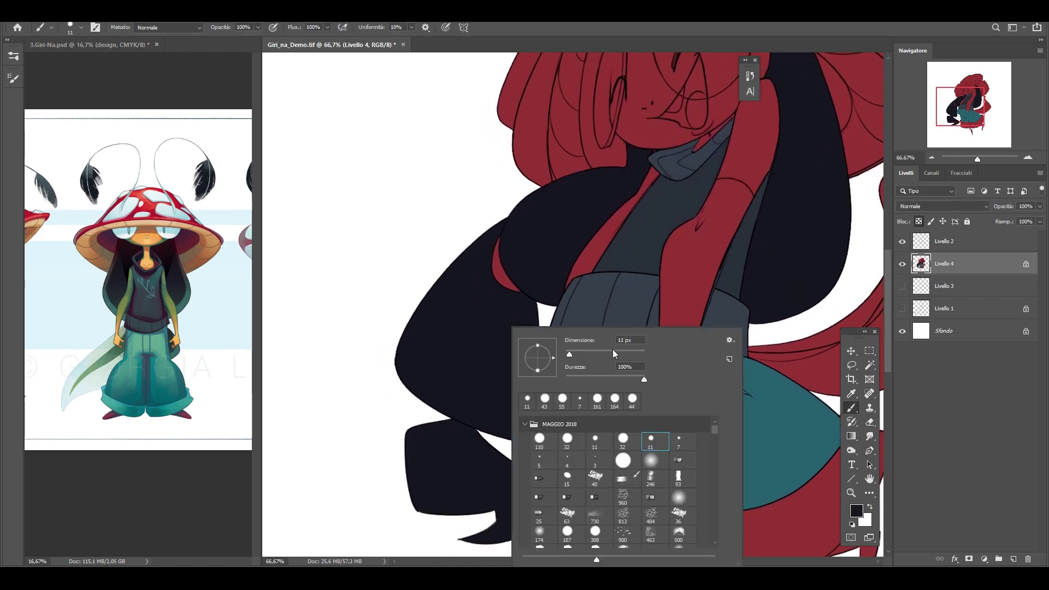
left_click_drag(601, 348, 634, 348)
key("Return")
right_click(573, 269)
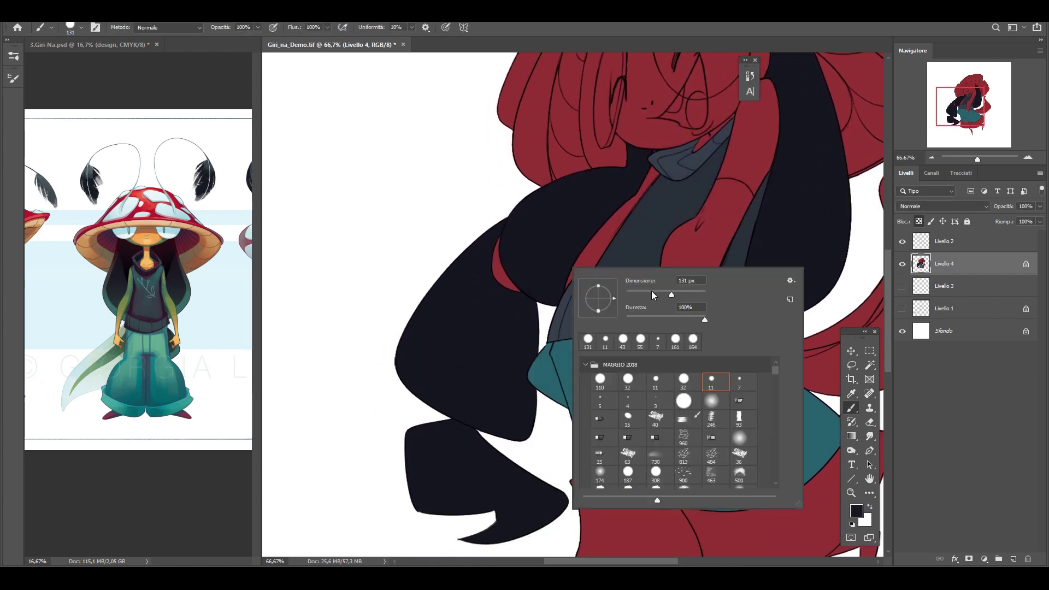
left_click_drag(651, 290, 628, 291)
key("Return")
left_click_drag(562, 295, 441, 416)
right_click(676, 252)
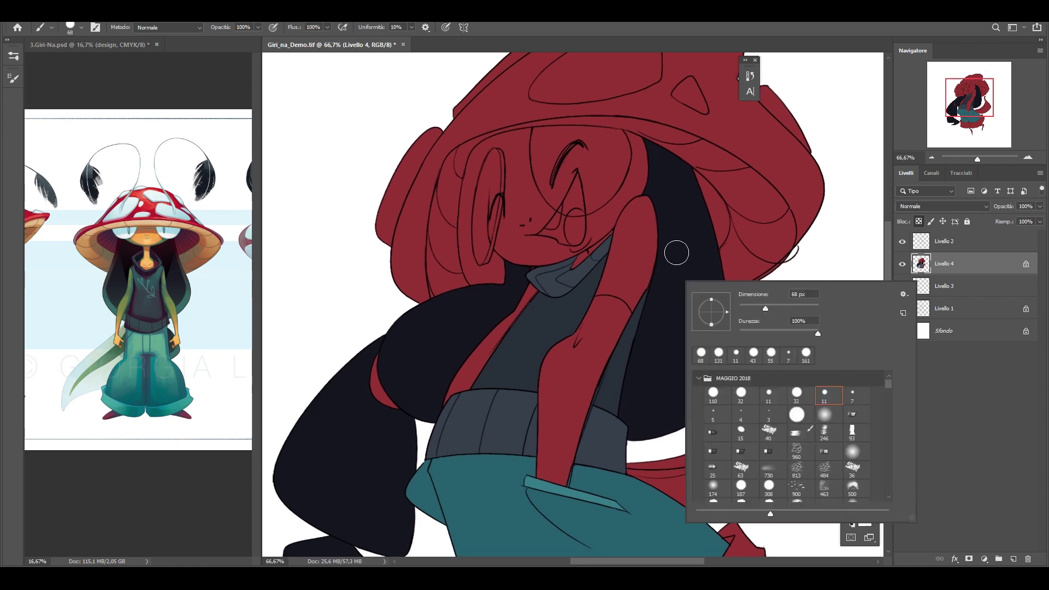
key("Return")
left_click_drag(677, 210, 712, 295)
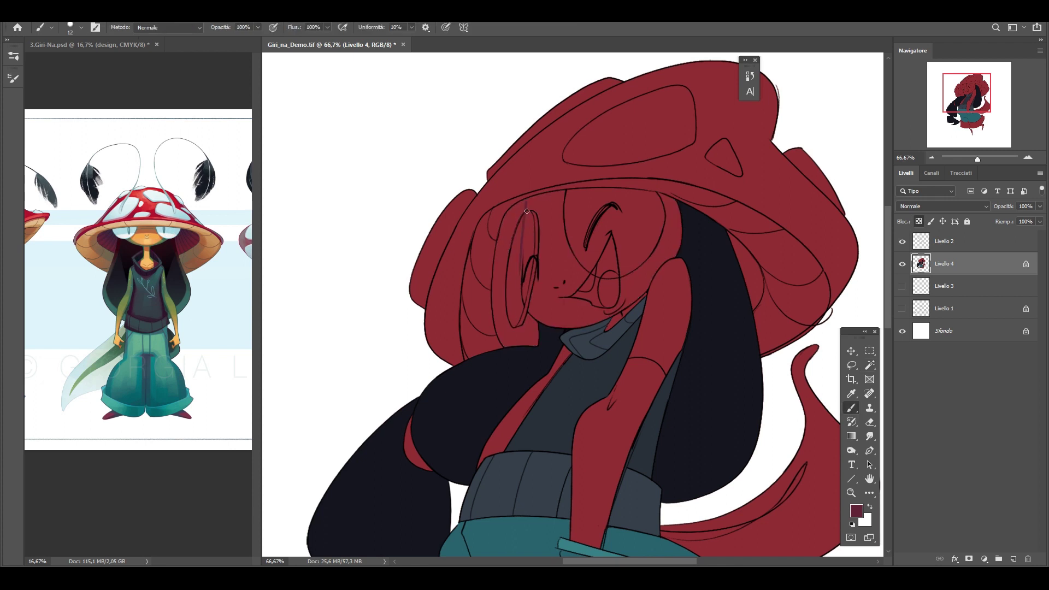
Fill the hair strand over the face with darker maroon using an expanded selection
key("w")
left_click(513, 273)
key("Return")
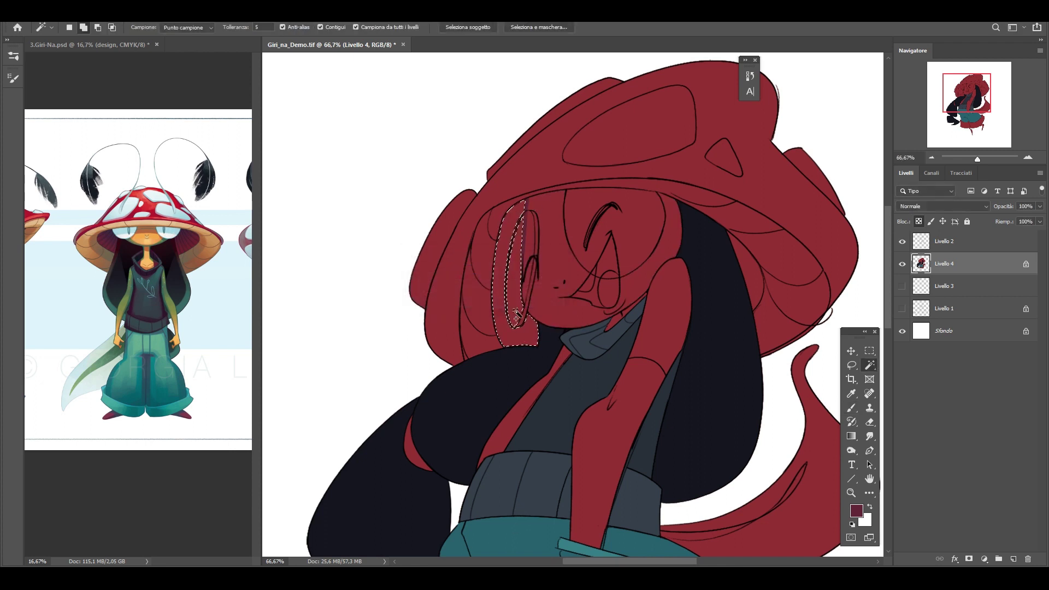
key("Return")
key("alt+BackSpace")
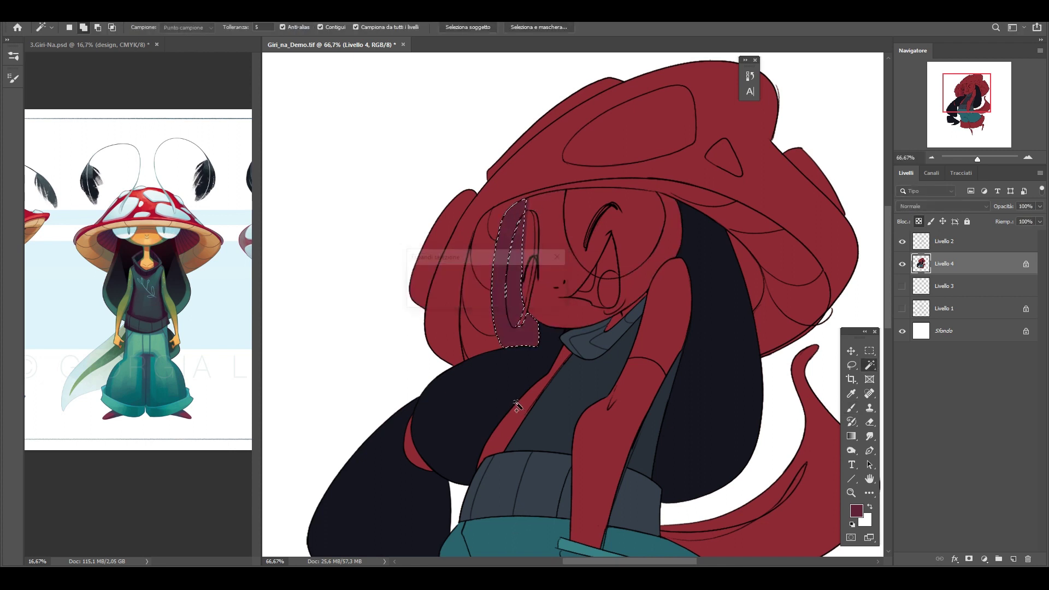
key("ctrl+d")
key("b")
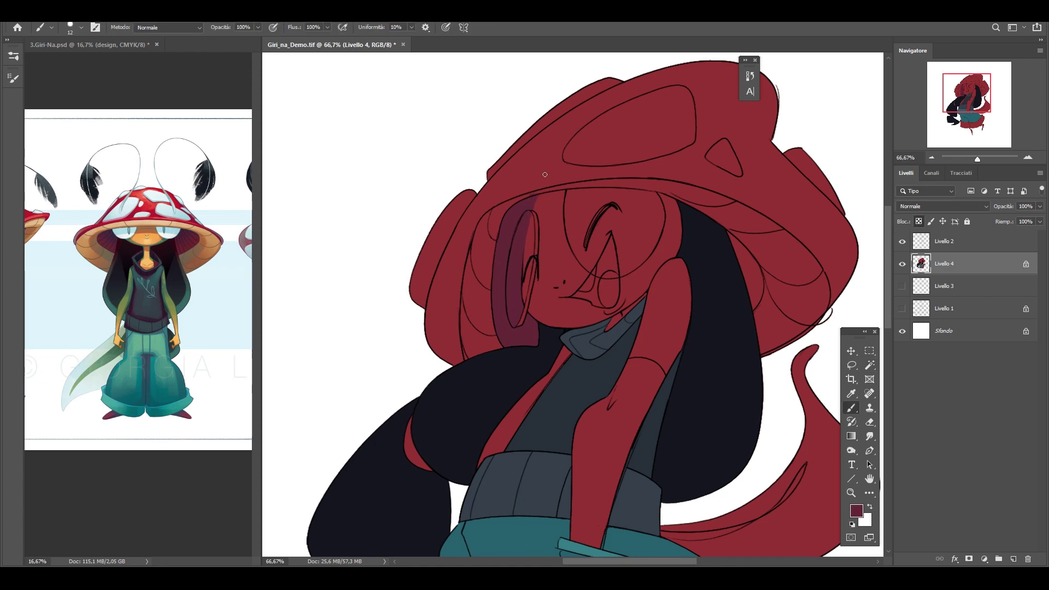
Select the face and arms and fill them green as flat skin
left_click(147, 226, "alt")
key("w")
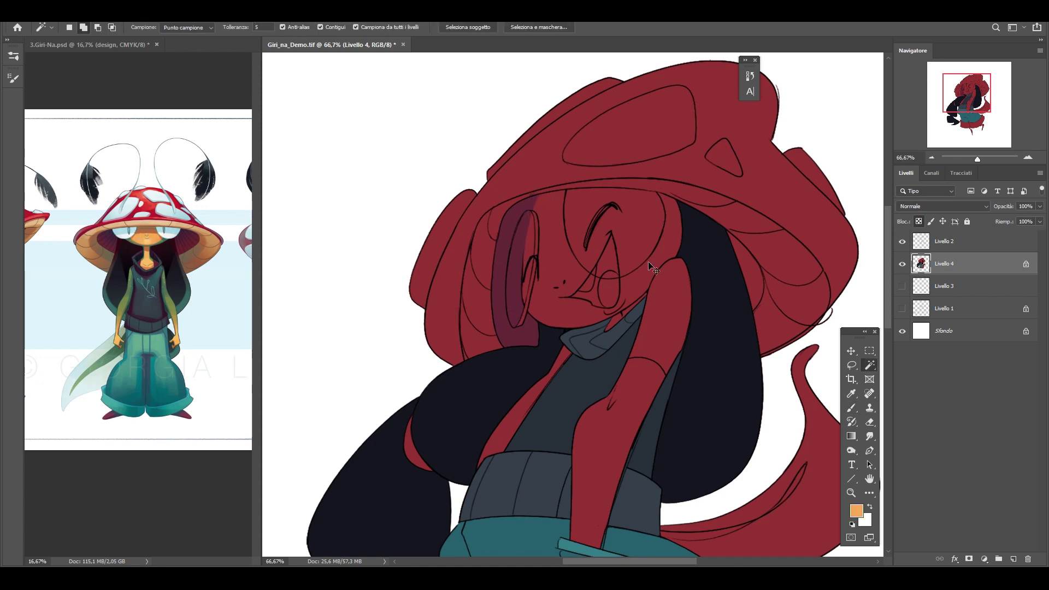
left_click(650, 266)
left_click(607, 394, "shift")
key("b")
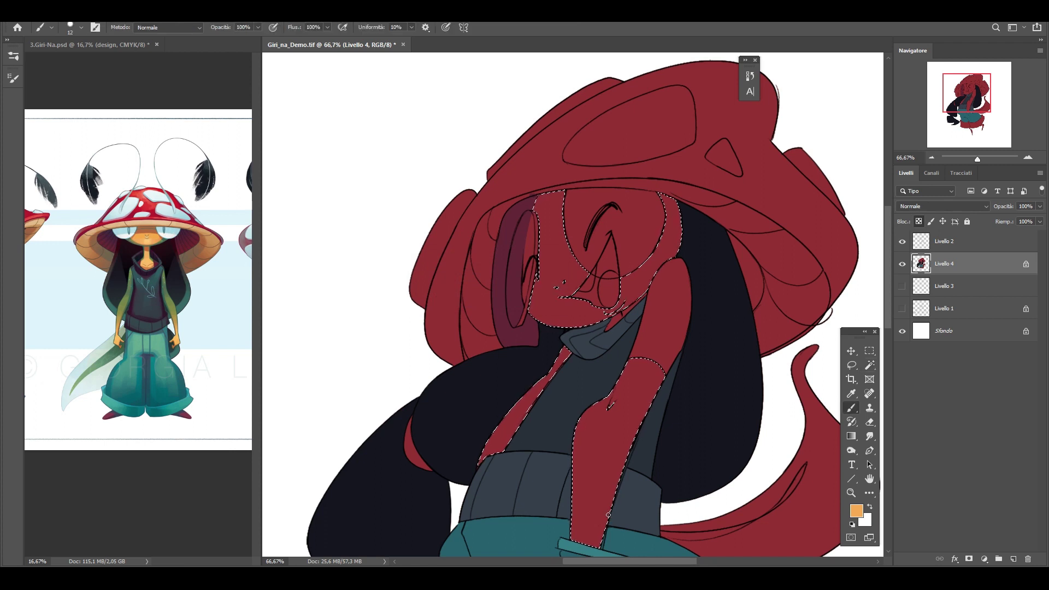
key("alt+BackSpace")
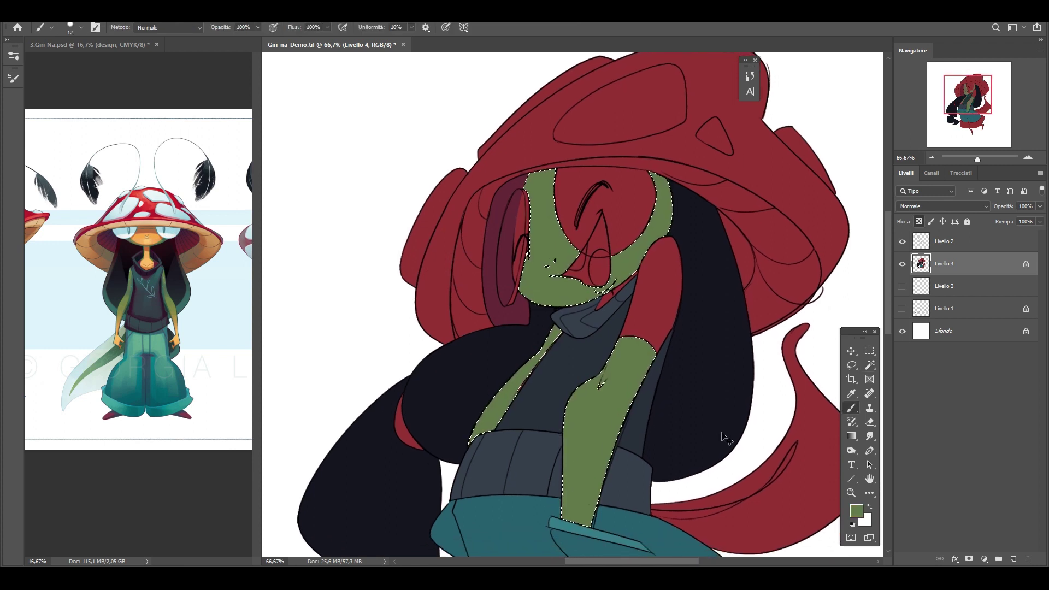
Switch the foreground to a yellower green and add a new layer above the base colours
left_click_drag(721, 437, 710, 406)
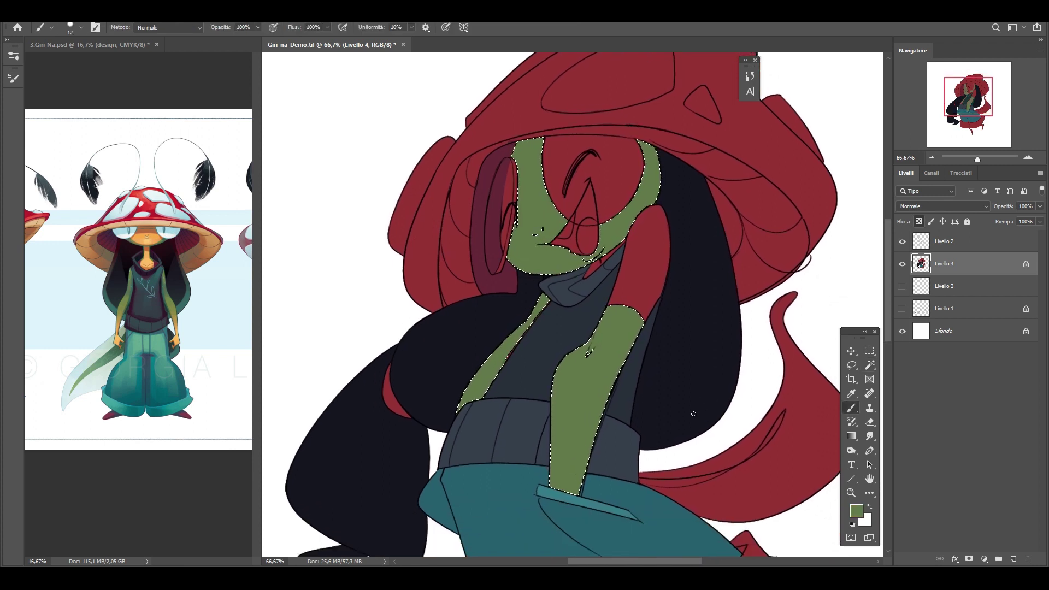
left_click(856, 511)
left_click(643, 182)
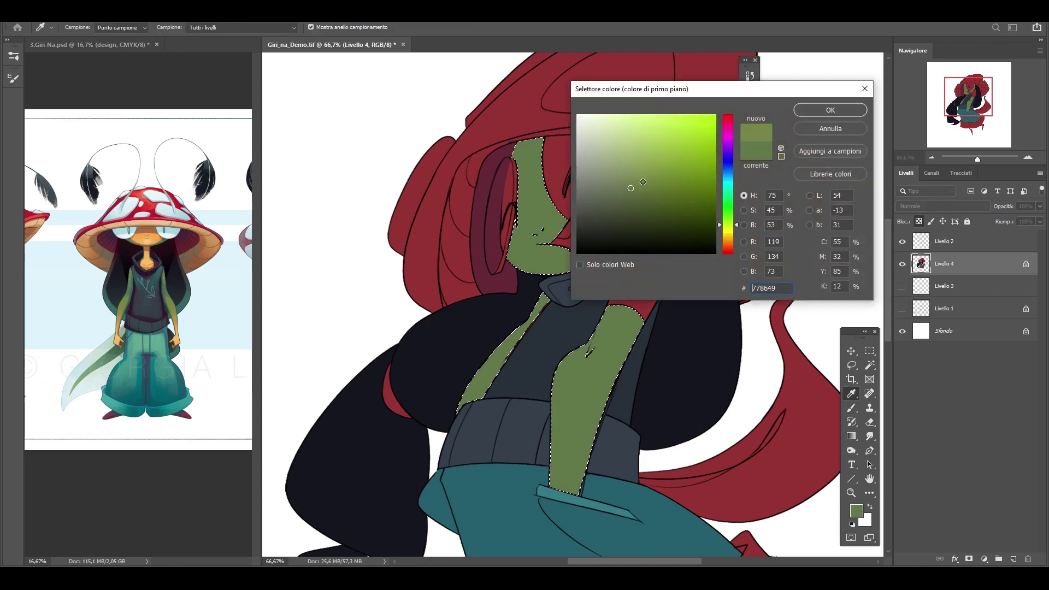
key("Return")
key("b")
left_click(1014, 559)
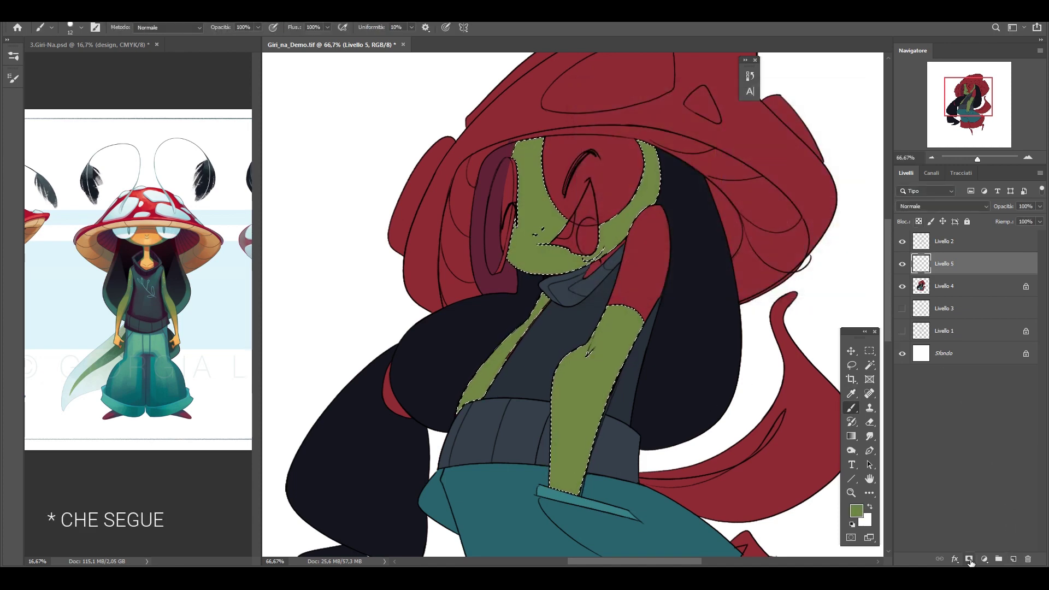
left_click(945, 286)
key("ctrl+d")
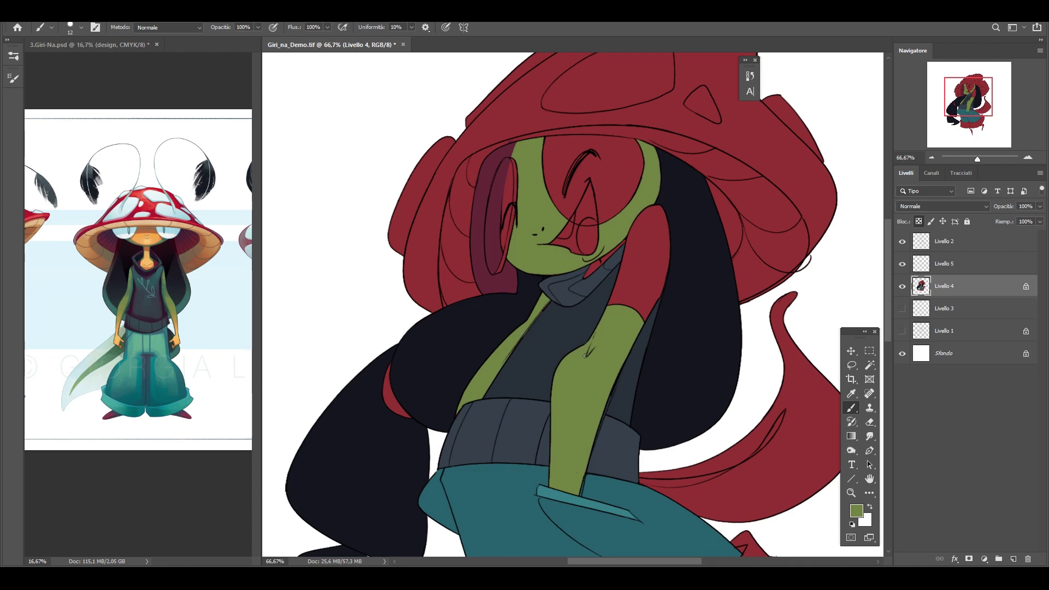
left_click_drag(638, 287, 632, 310)
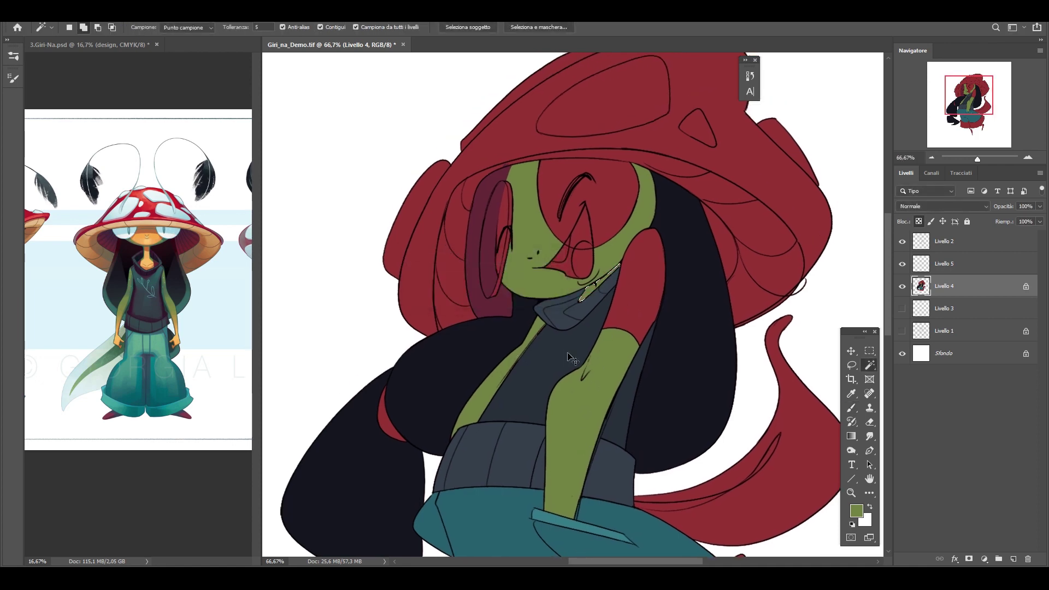
Select the red patch over the closed eye, leaving the left lens out
left_click(614, 276, "alt")
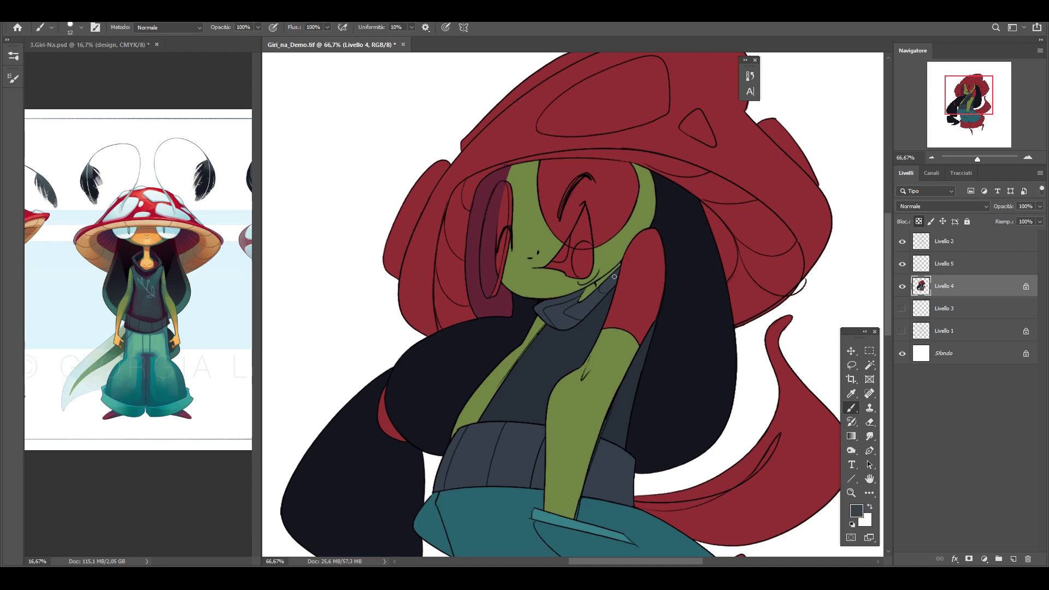
left_click(502, 248, "alt")
left_click(498, 282, "alt")
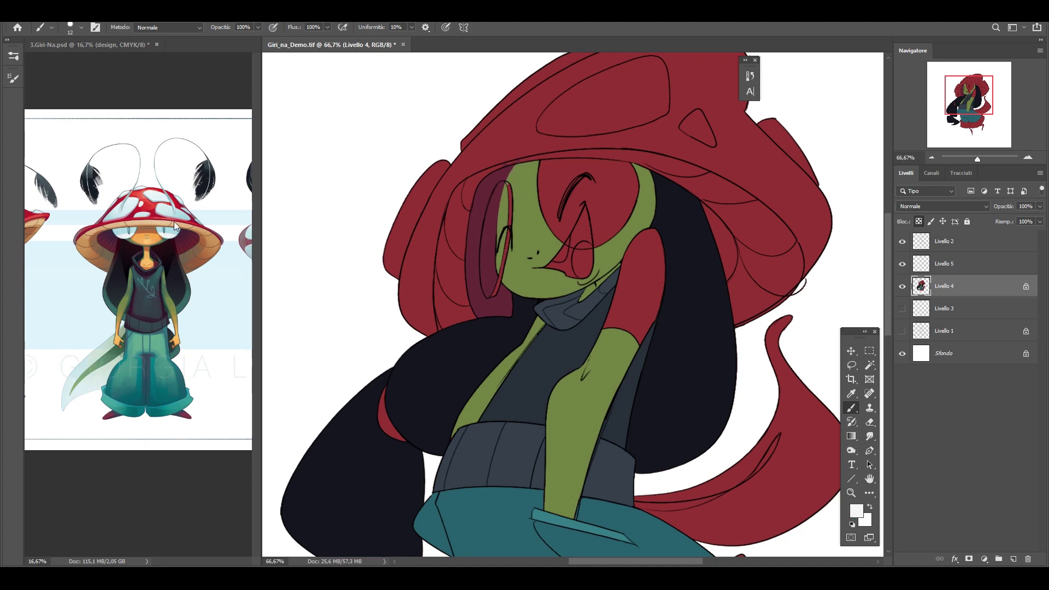
key("w")
left_click(611, 186)
left_click(510, 279, "alt")
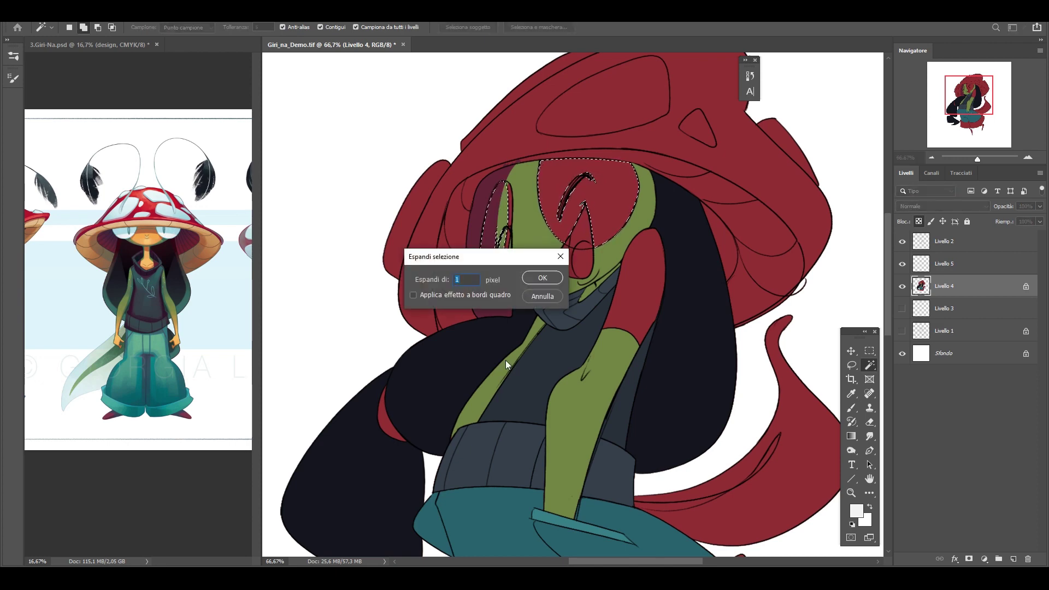
Fill the eye patch with the green sampled from her skin
key("alt+BackSpace")
key("ctrl+d")
key("b")
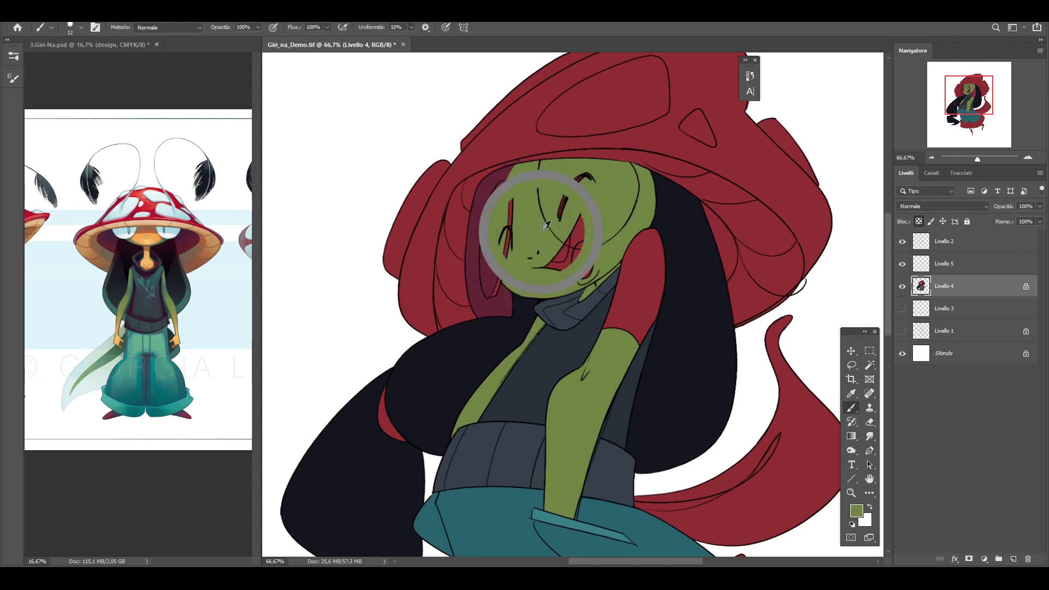
left_click(540, 229, "alt")
Set the brush size to 27
right_click(568, 206)
type("27")
key("Return")
right_click(601, 264)
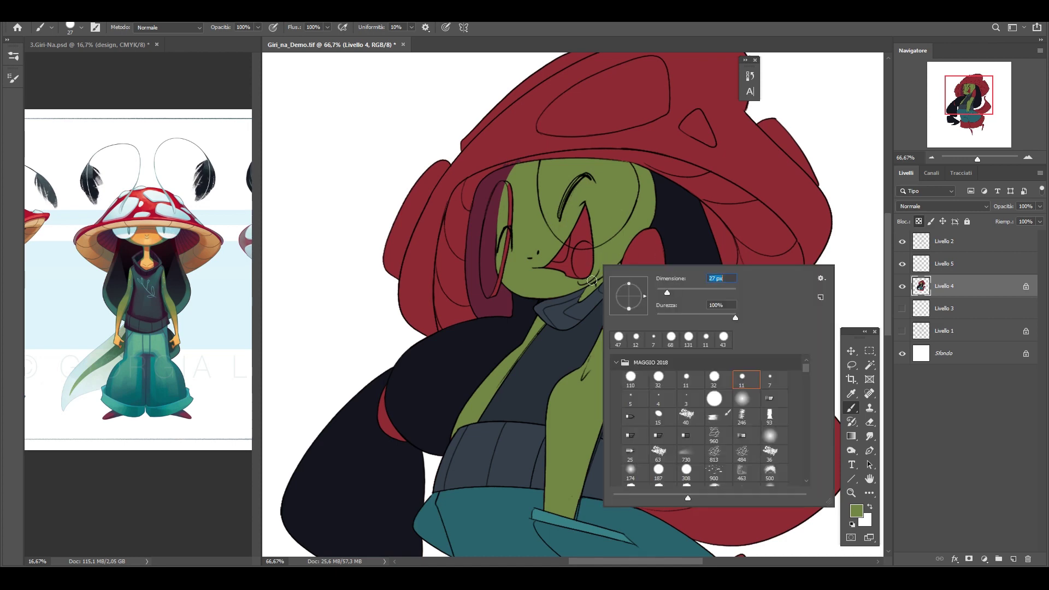
key("Return")
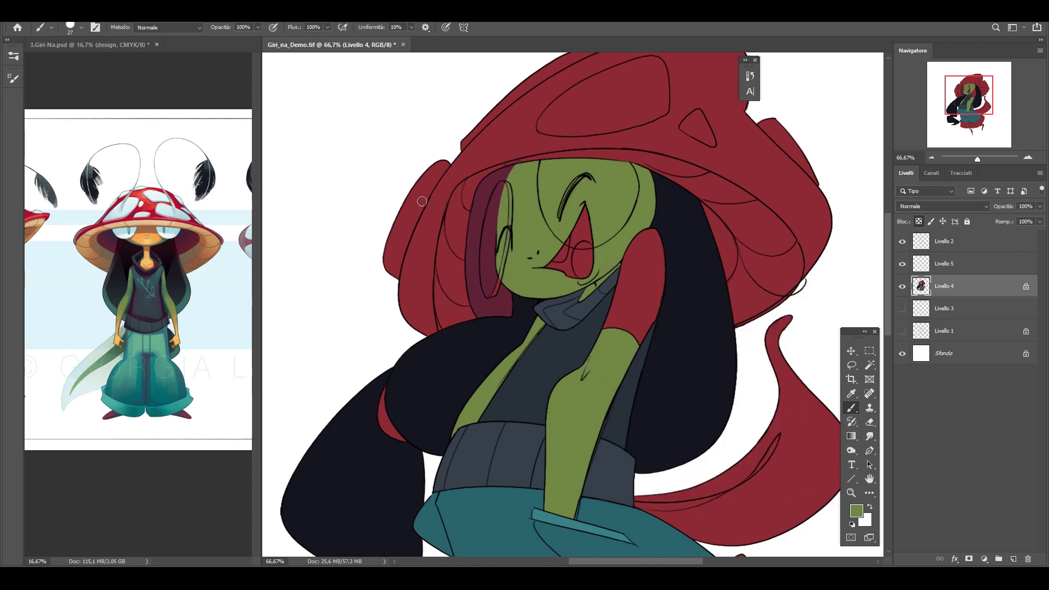
Fill the thin lens edge of the glasses with light blue
key("w")
left_click(497, 285)
key("alt+BackSpace")
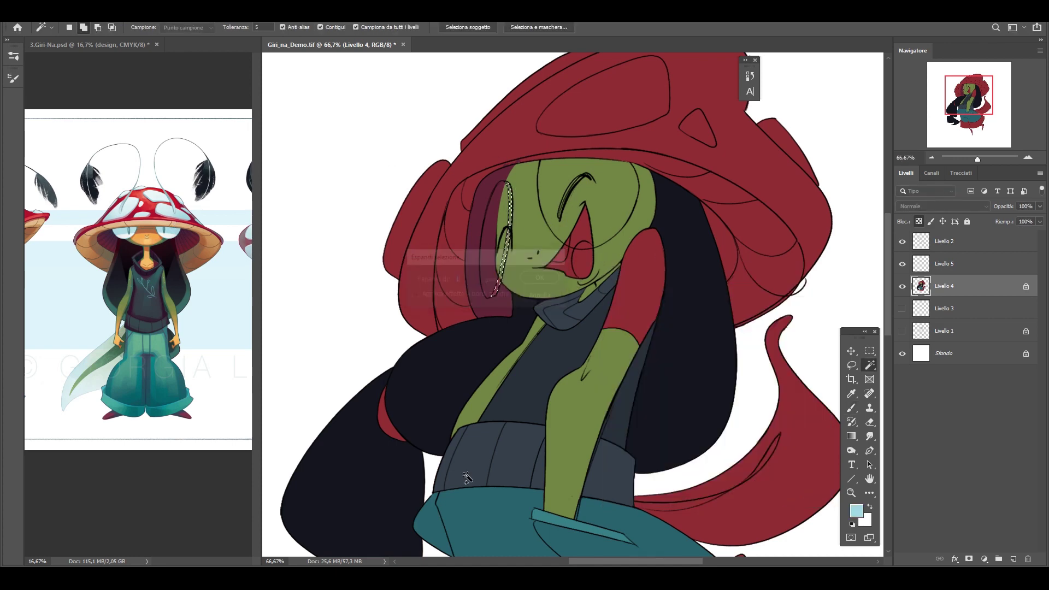
key("ctrl+d")
Set the brush size to 11
key("b")
right_click(573, 229)
type("11")
key("Return")
Make Livello 4 the active layer
key("alt+bracketright")
key("alt+bracketright")
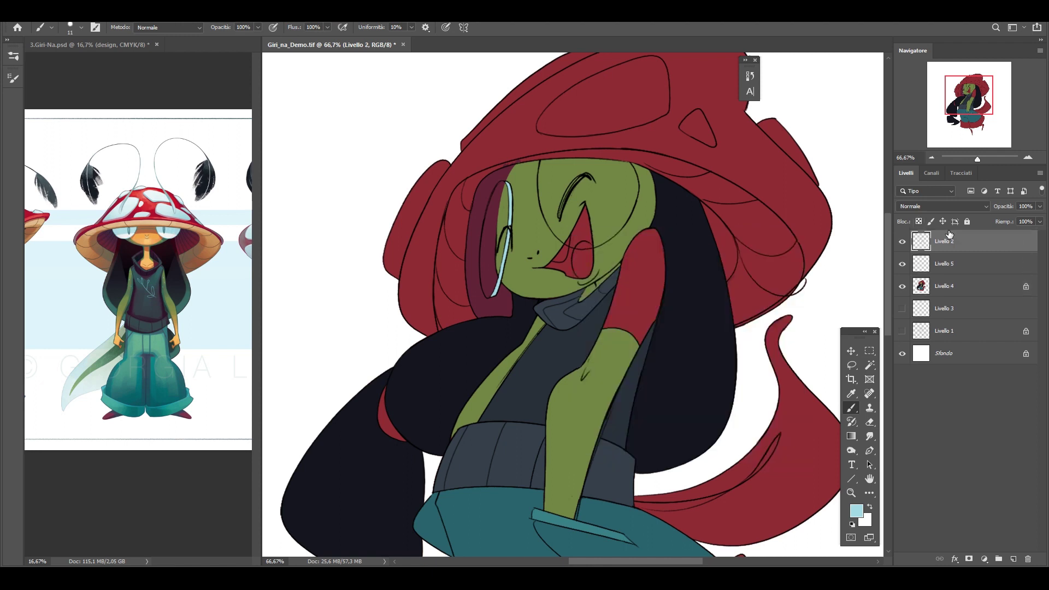
key("e")
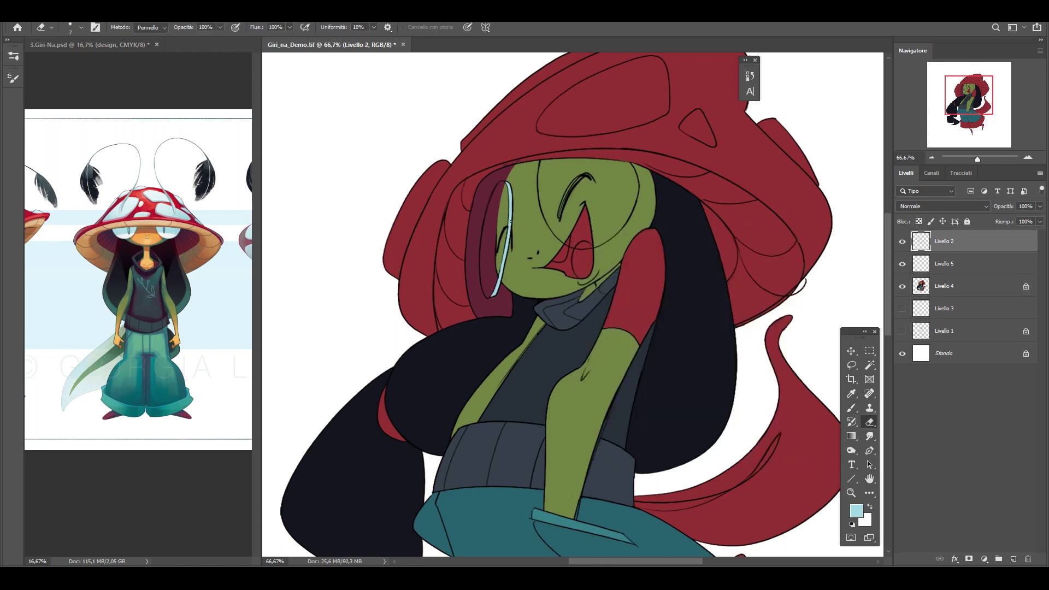
left_click(944, 263)
left_click(936, 281)
key("b")
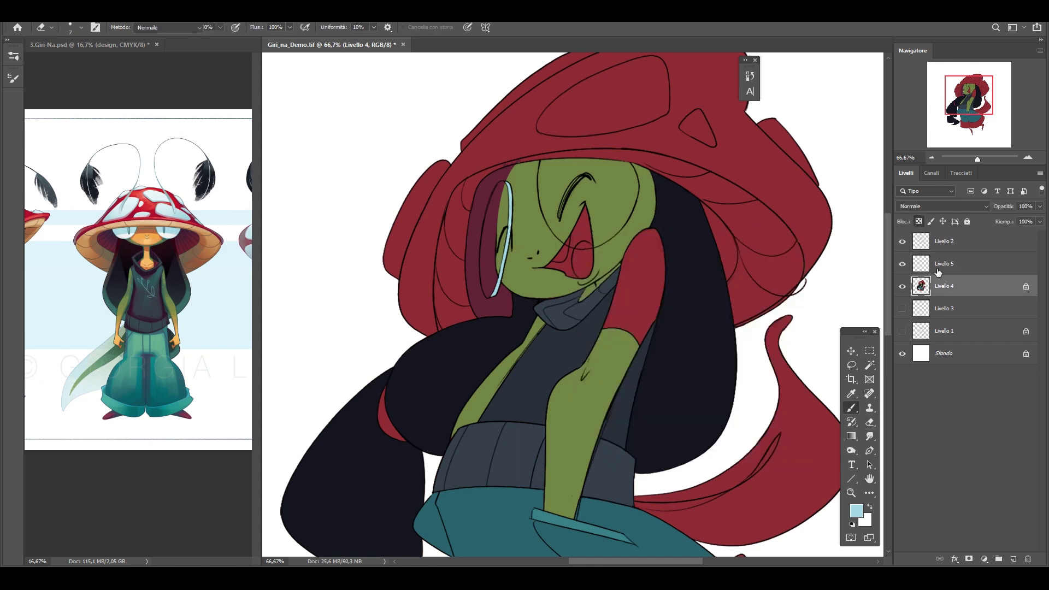
Select the red shoulder patch on Livello 4
left_click(549, 233, "alt")
left_click_drag(706, 237, 704, 237)
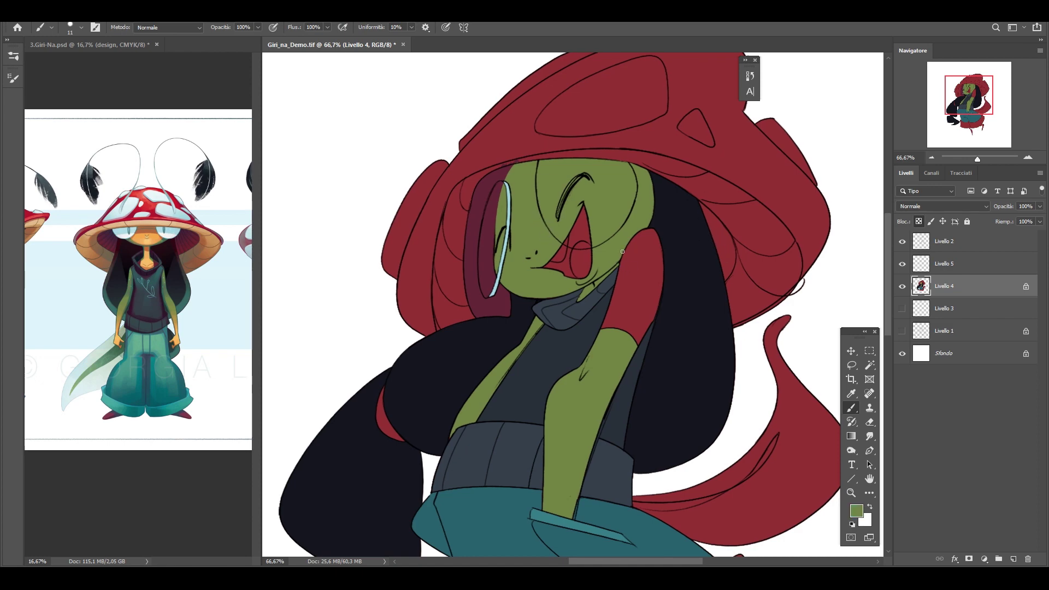
left_click_drag(622, 252, 600, 231)
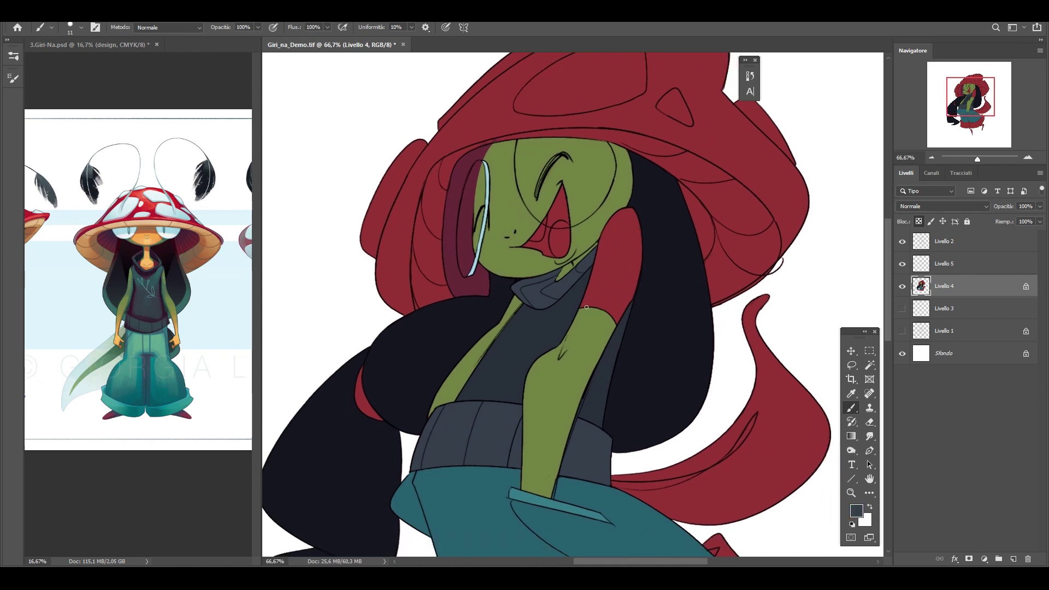
left_click(481, 246, "alt")
Fill the shoulder patch with dark maroon and deselect
key("alt+BackSpace")
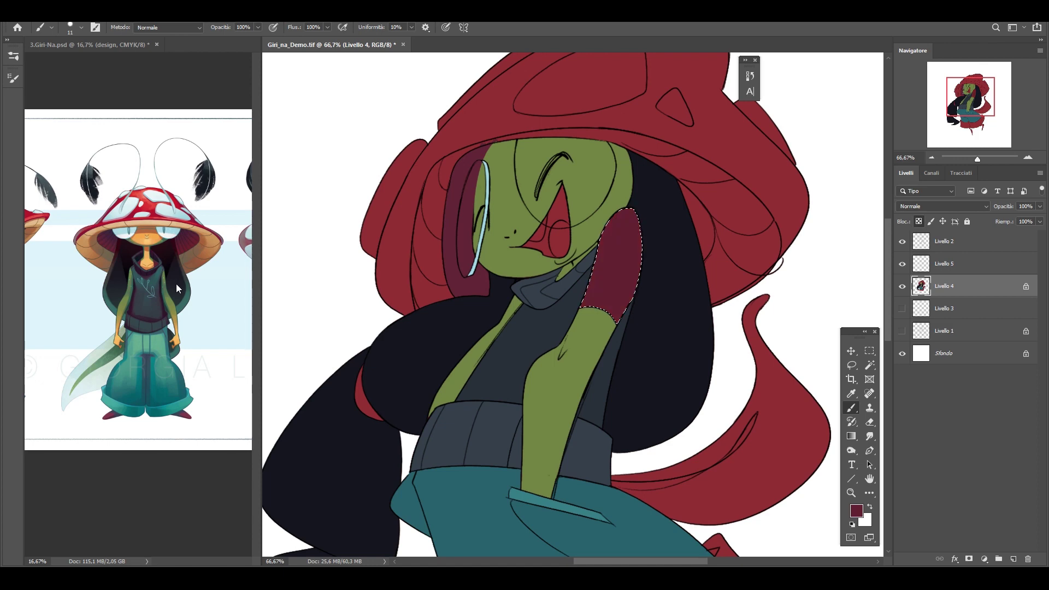
key("ctrl+minus")
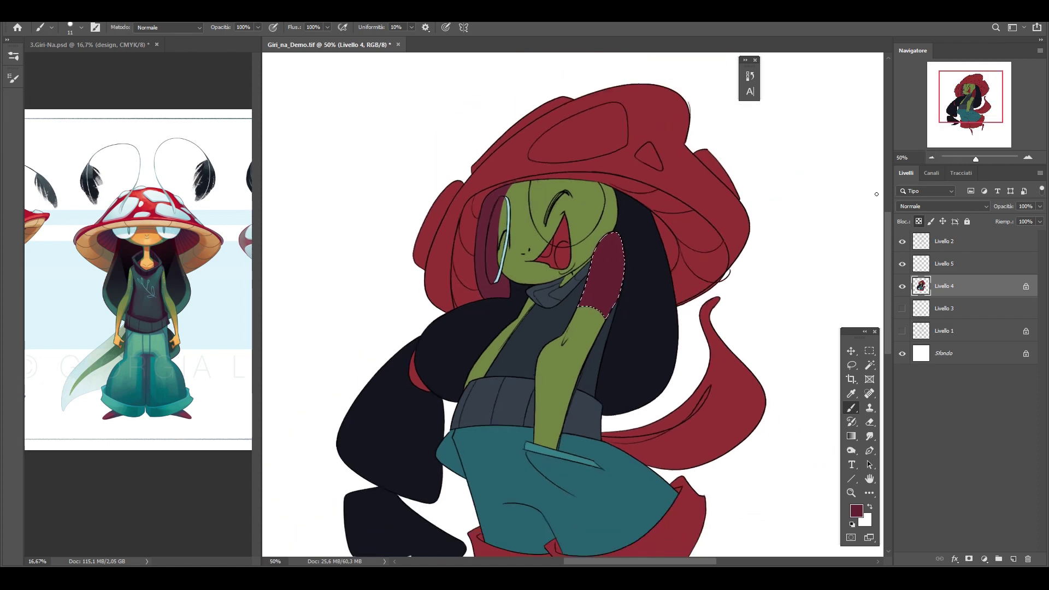
key("ctrl+d")
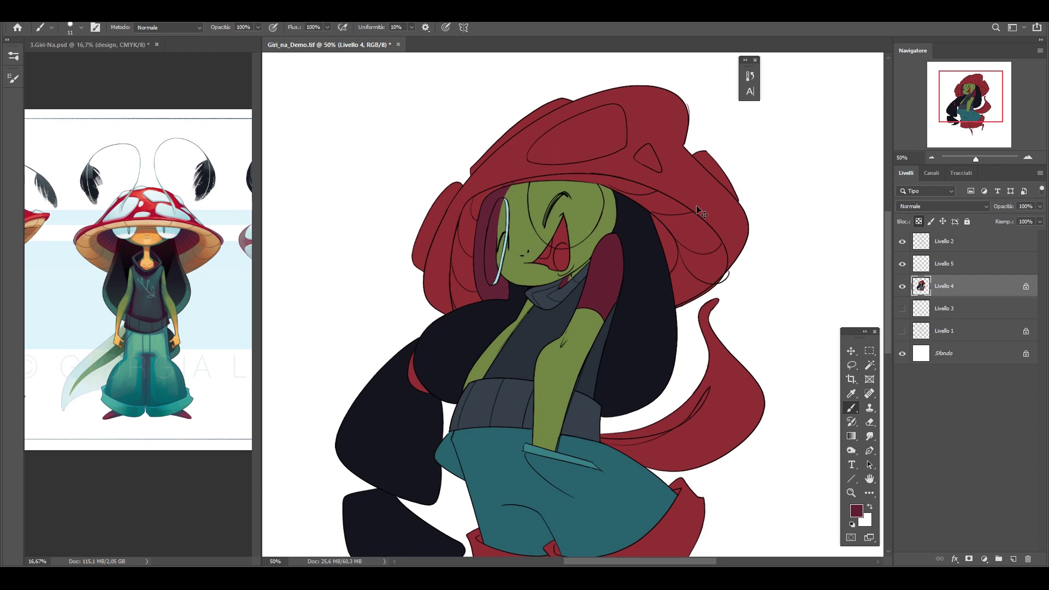
left_click_drag(701, 213, 815, 252)
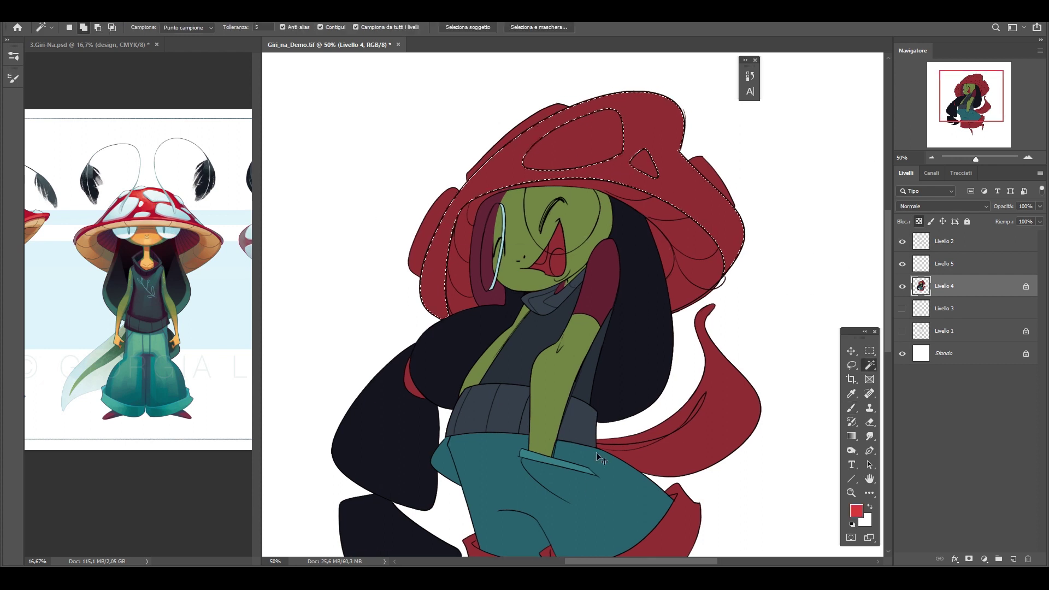
Fill the mushroom hat with the brighter red #bf3519
left_click(856, 511)
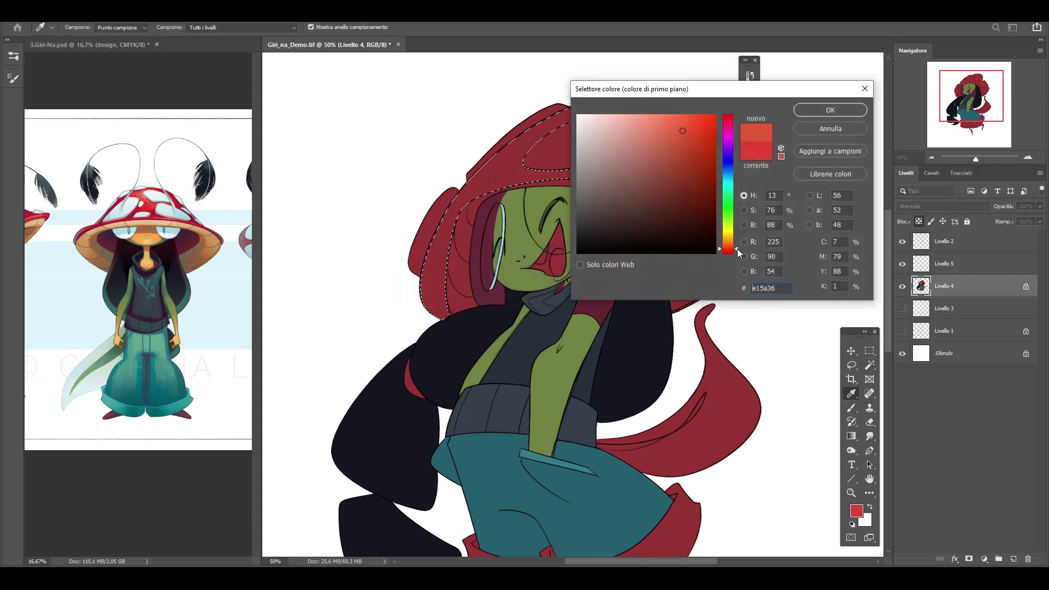
type("bf3519")
key("Return")
key("alt+BackSpace")
key("ctrl+d")
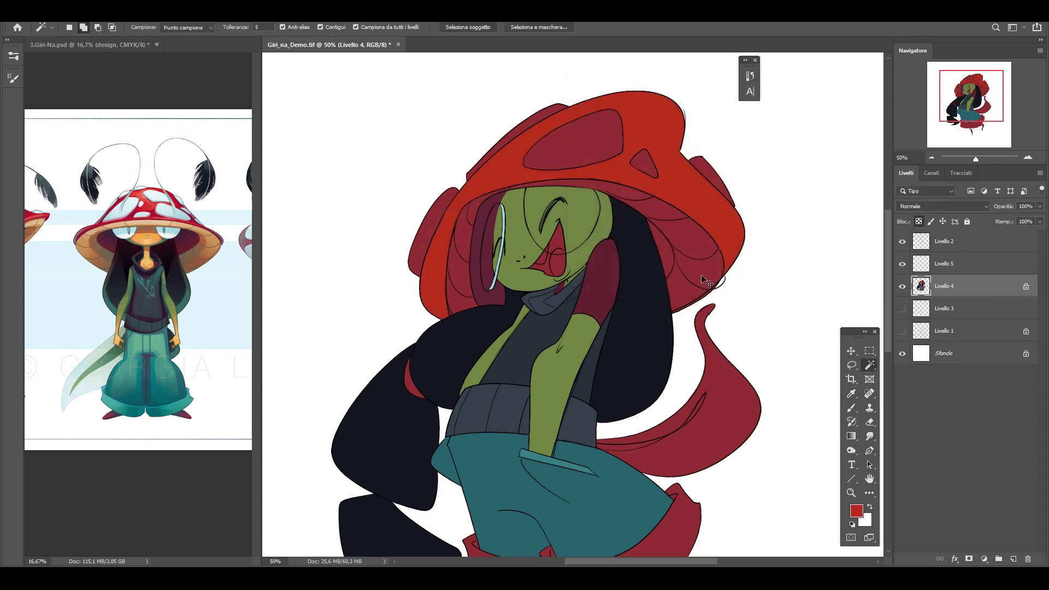
Select the hat spots and expand the selection slightly
left_click(713, 174, "shift")
left_click(437, 230, "shift")
key("Return")
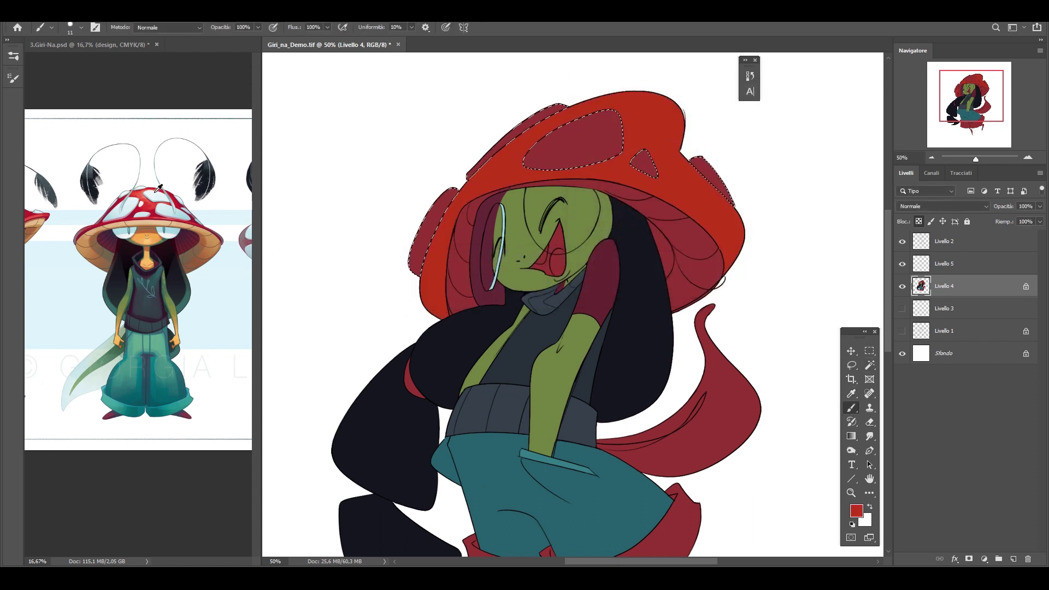
key("b")
left_click(202, 244, "alt")
key("alt+BackSpace")
key("ctrl+z")
Fill the hat spots with pale cream and zoom to 100% on the face
left_click(856, 510)
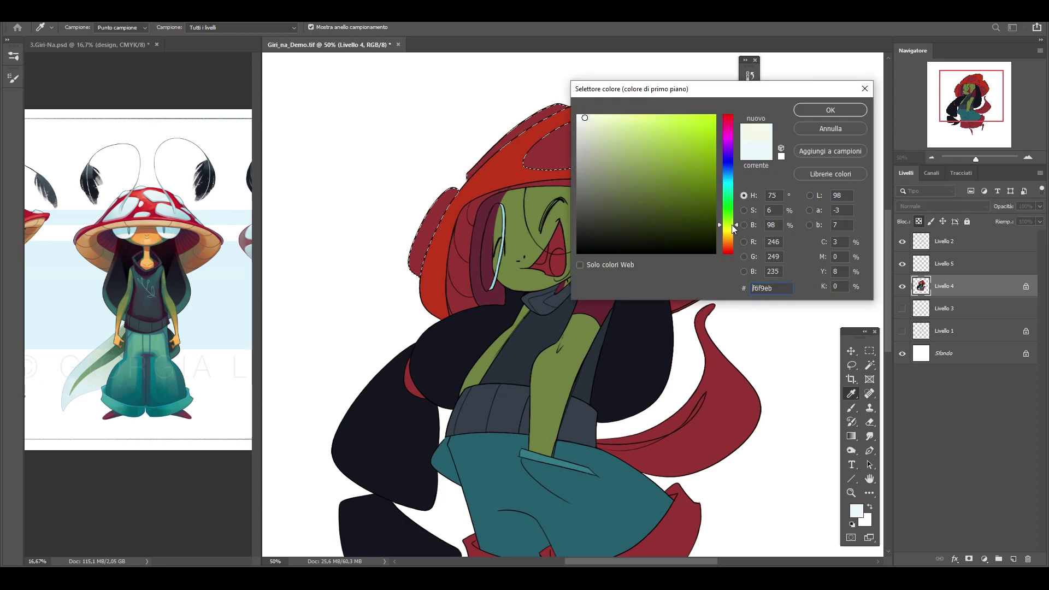
left_click(825, 102)
key("alt+BackSpace")
key("ctrl+d")
key("w")
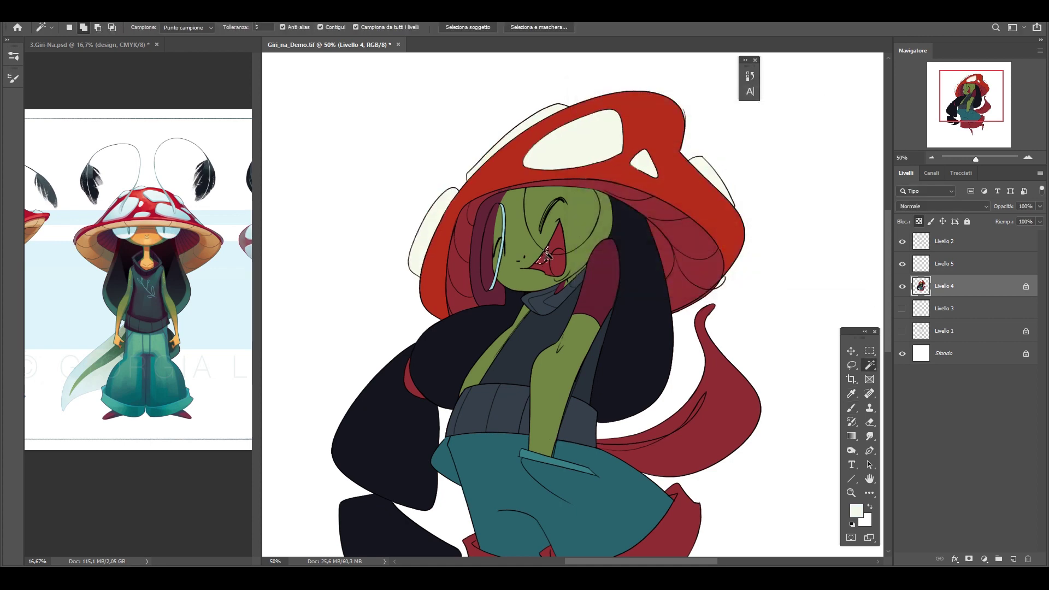
key("ctrl+plus")
Select the inside of the mouth
key("b")
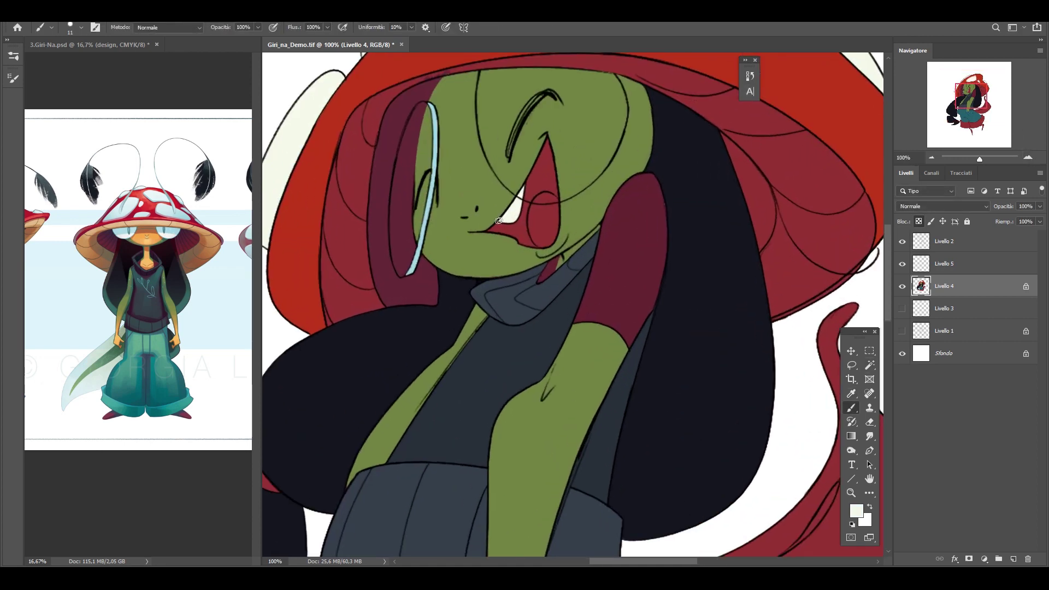
left_click_drag(519, 195, 547, 283)
key("w")
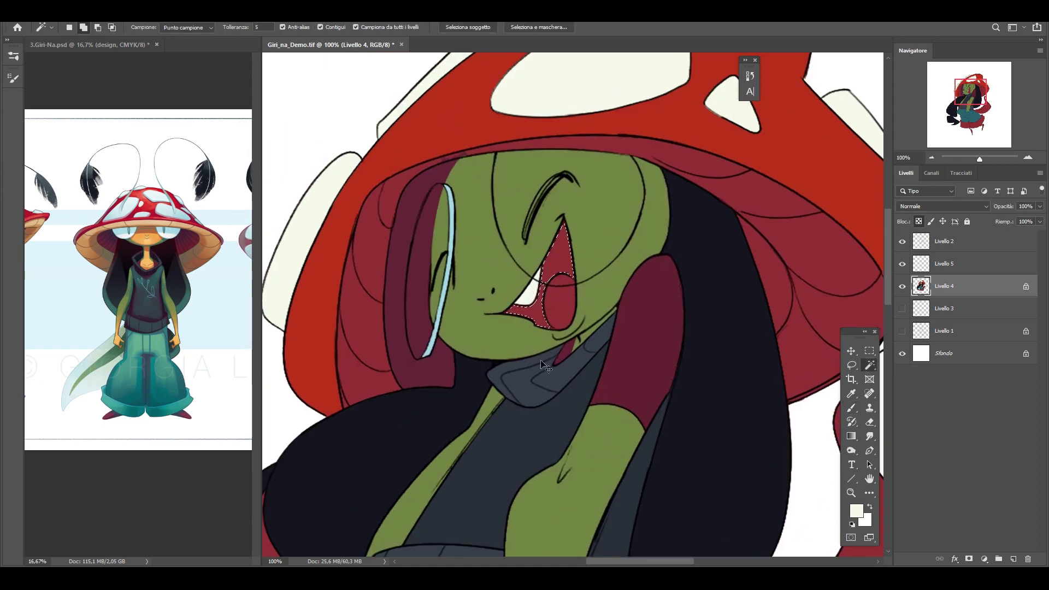
key("b")
left_click(603, 422, "alt")
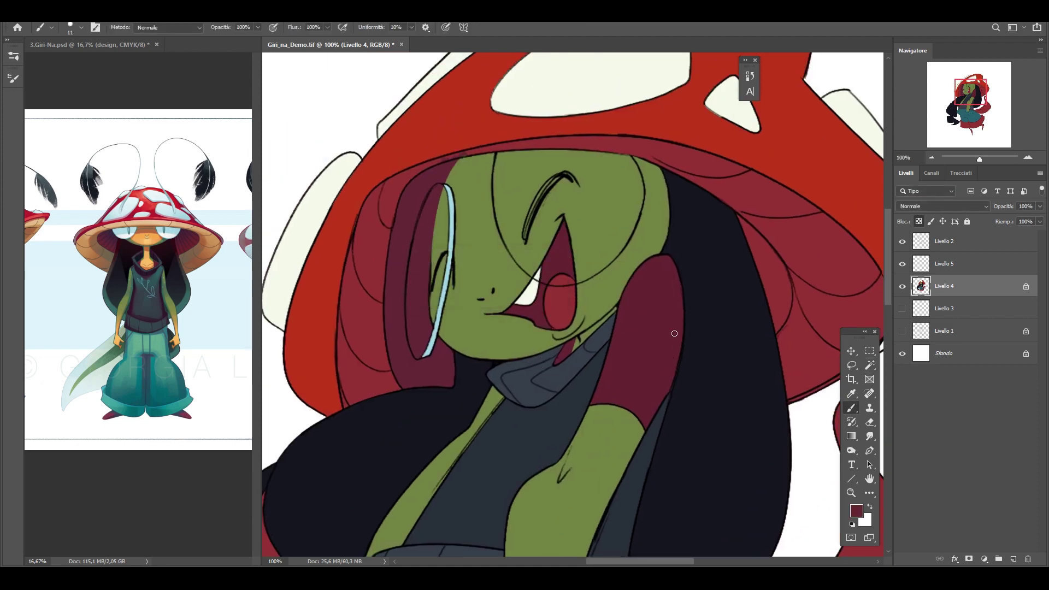
key("w")
left_click(560, 303)
Fill the mouth with a brighter salmon colour based on the sampled crimson
key("i")
left_click(651, 352)
left_click(856, 510)
left_click(730, 249)
left_click(710, 123)
left_click(831, 110)
key("b")
key("alt+BackSpace")
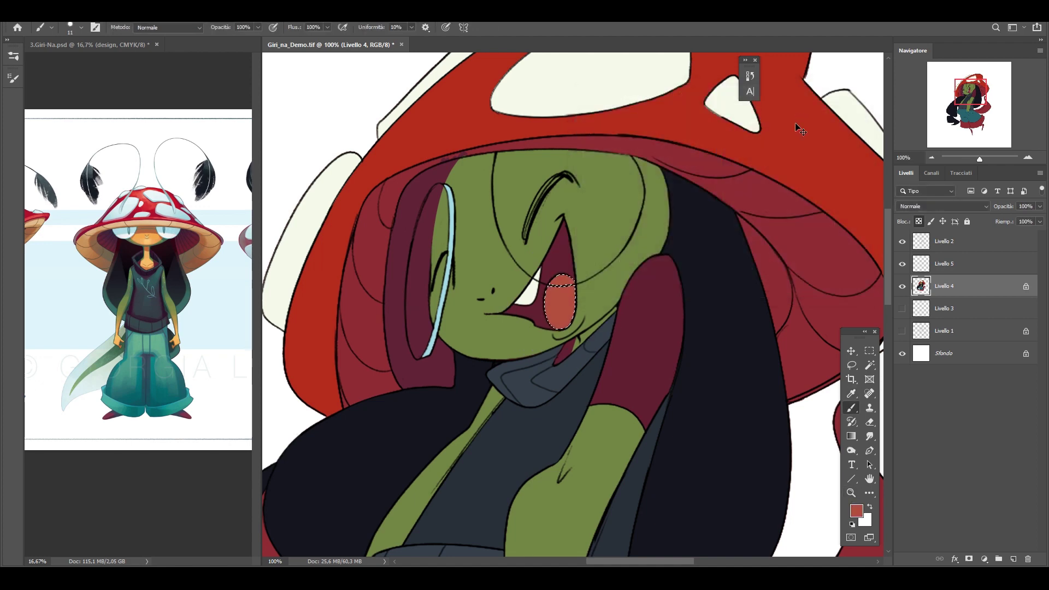
key("ctrl+d")
Fill the round mouth shape with teal
left_click(856, 511)
left_click(661, 202)
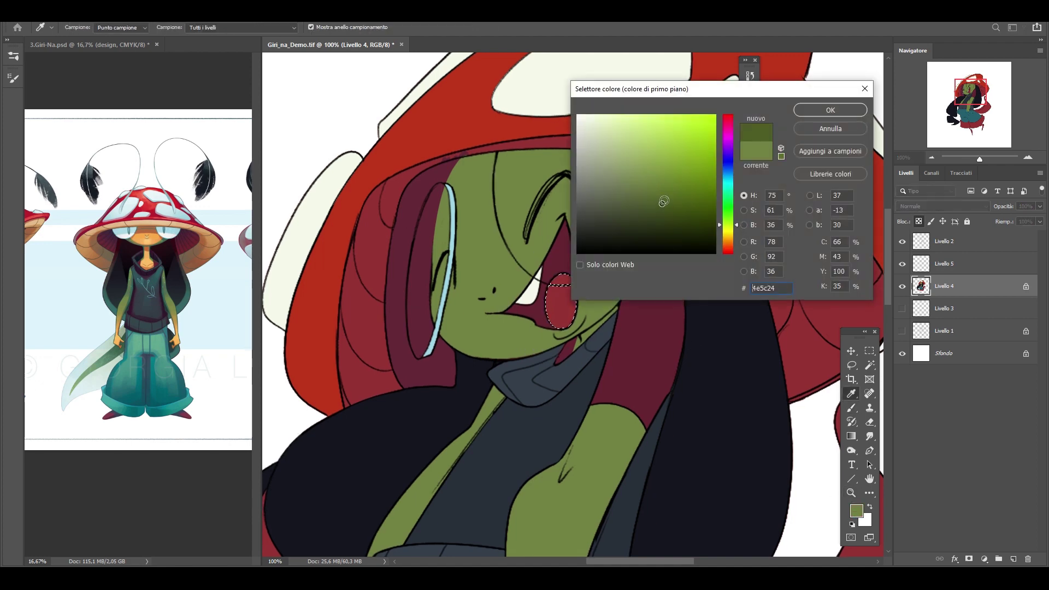
left_click(734, 187)
left_click(797, 111)
key("alt+BackSpace")
Paint the lower mouth area mauve
left_click(532, 317, "shift")
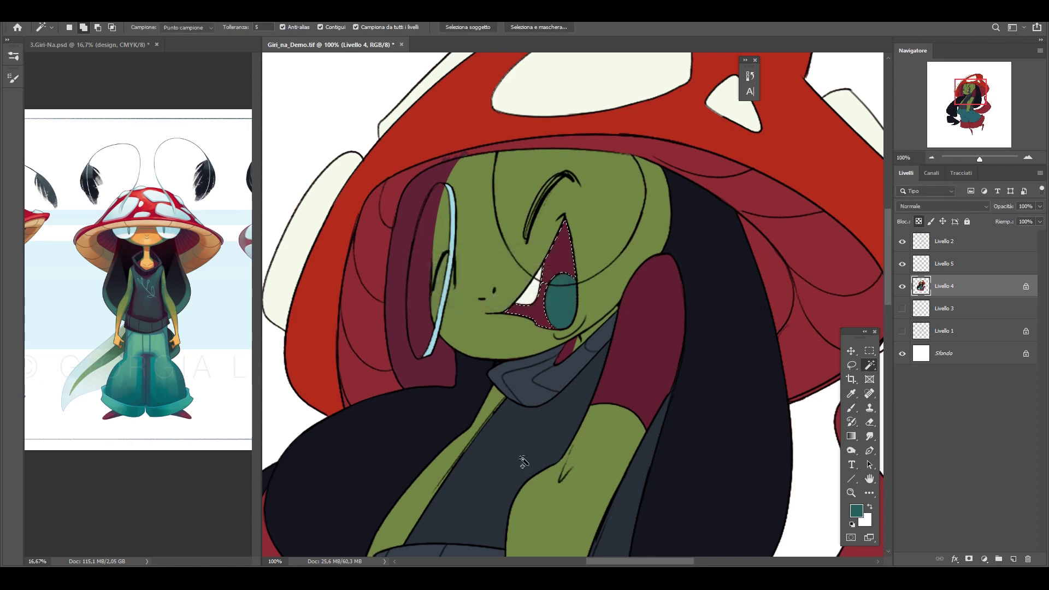
key("b")
left_click_drag(557, 257, 530, 317)
key("ctrl+d")
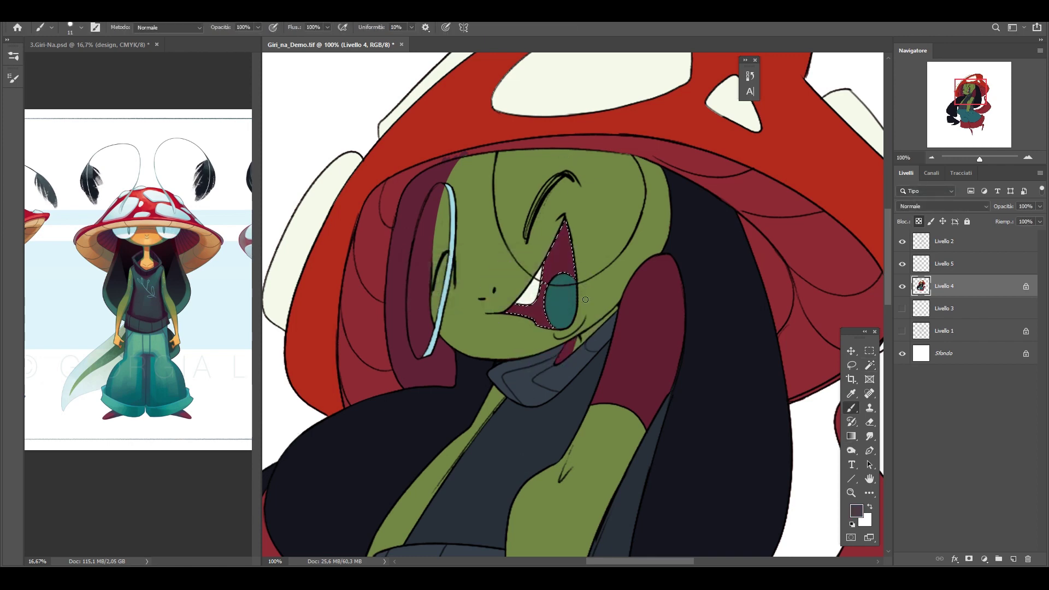
Zoom out and set the foreground to the teal sampled from the mouth
key("g")
key("b")
left_click(932, 158)
key("i")
left_click(564, 305)
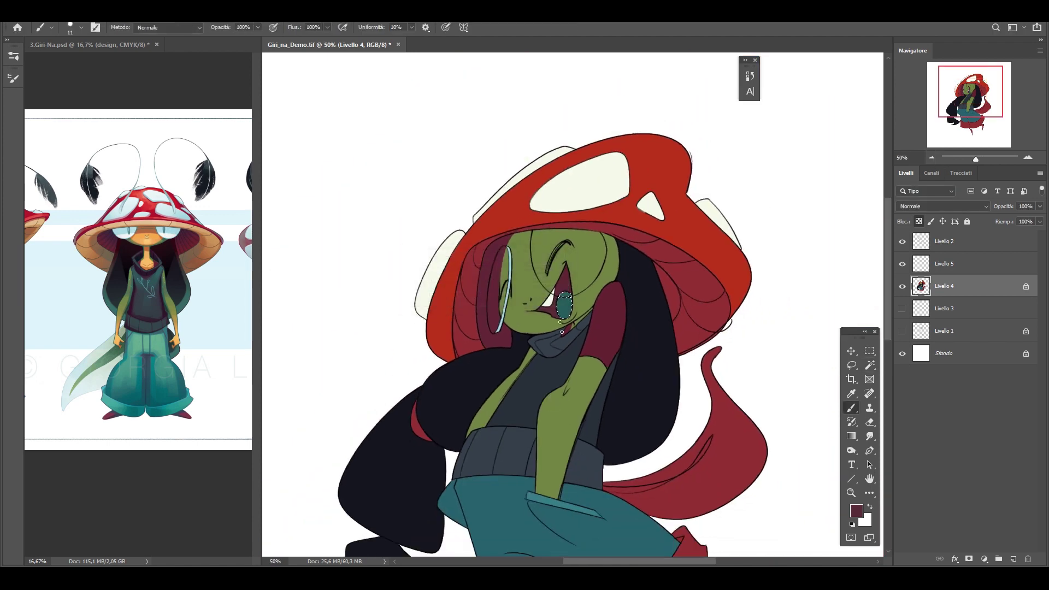
left_click(856, 511)
left_click(803, 109)
key("b")
Select the inner hat area
left_click_drag(611, 314, 606, 313)
key("w")
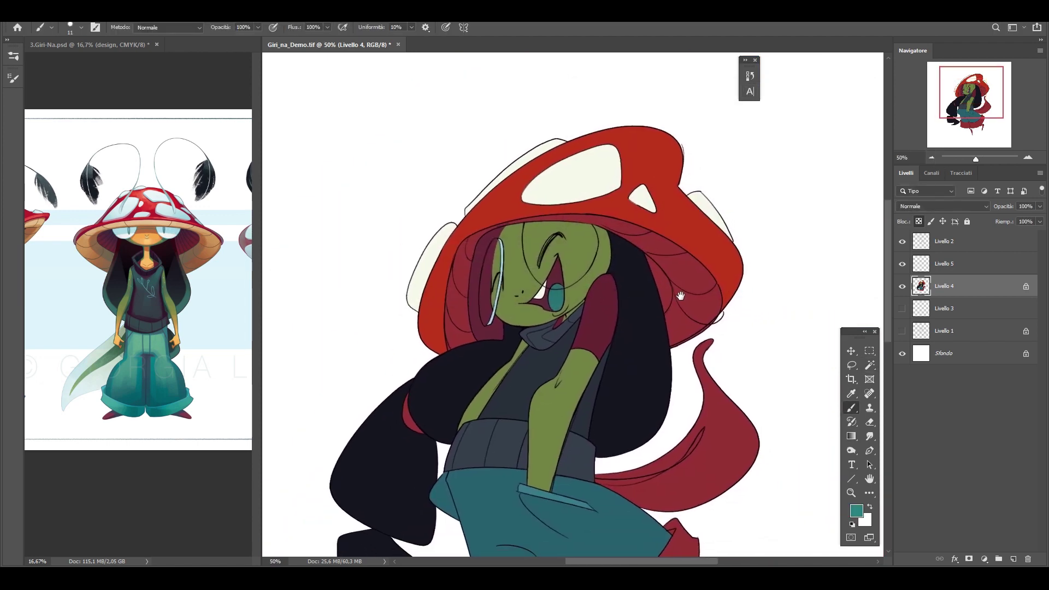
left_click(659, 252)
Fill the whole hat underside with tan sampled from the reference
left_click(689, 293, "shift")
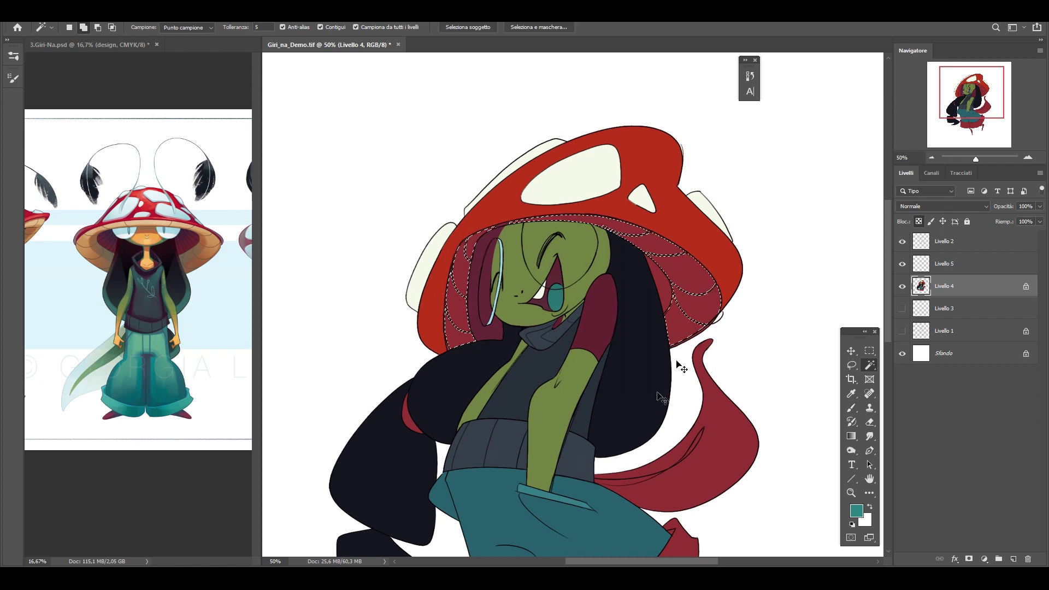
key("b")
left_click(206, 239, "alt")
key("alt+BackSpace")
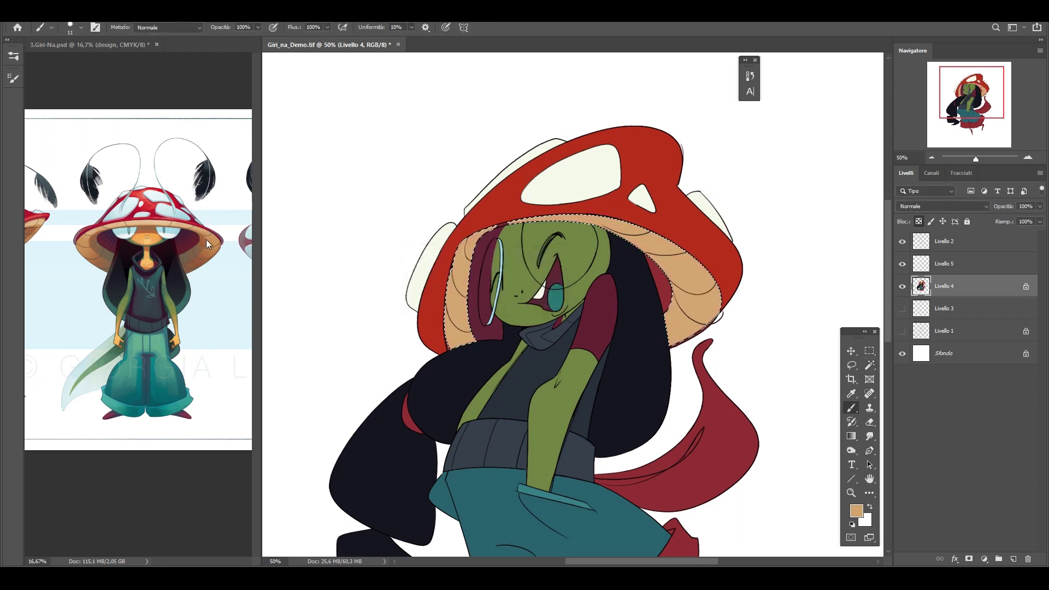
Set the brush size to 18 and resample the tan from the hat underside
key("ctrl+plus")
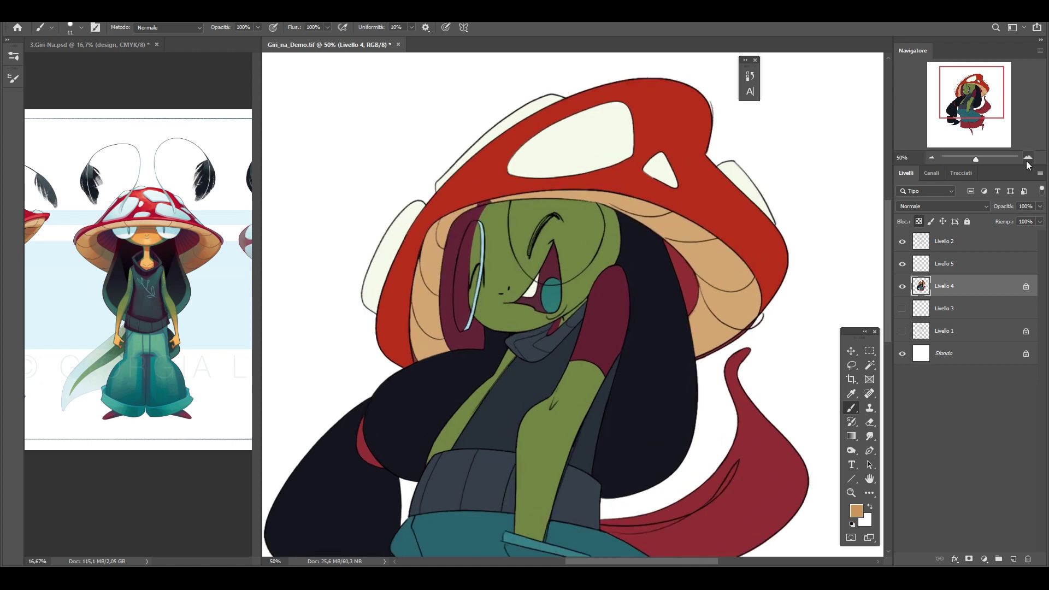
right_click(598, 354)
left_click_drag(597, 354, 600, 354)
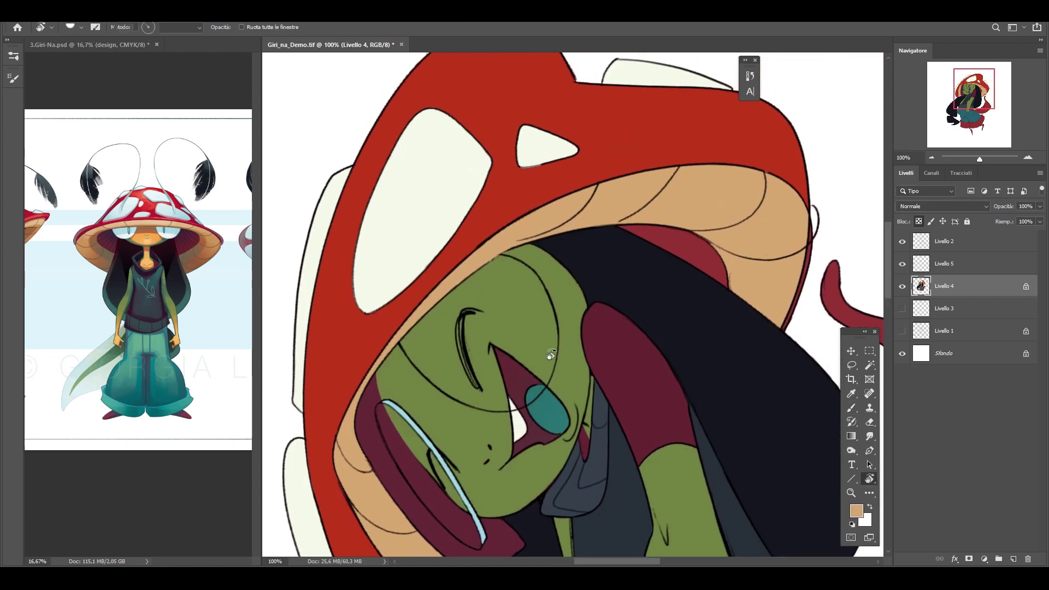
left_click_drag(462, 190, 525, 380)
left_click(526, 380, "alt")
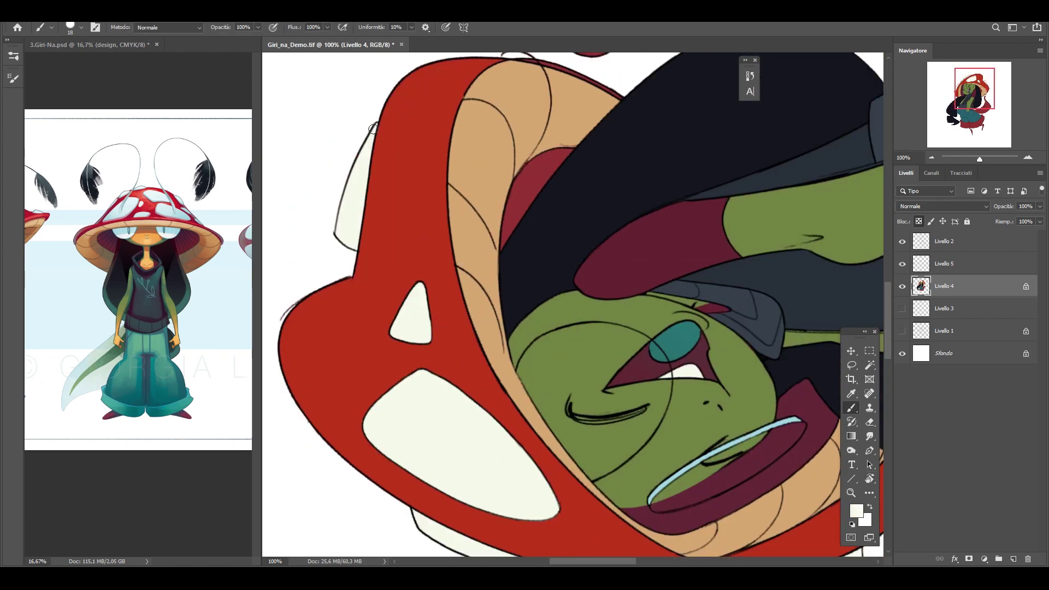
scroll(421, 347, "down", 2)
scroll(405, 462, "down", 1)
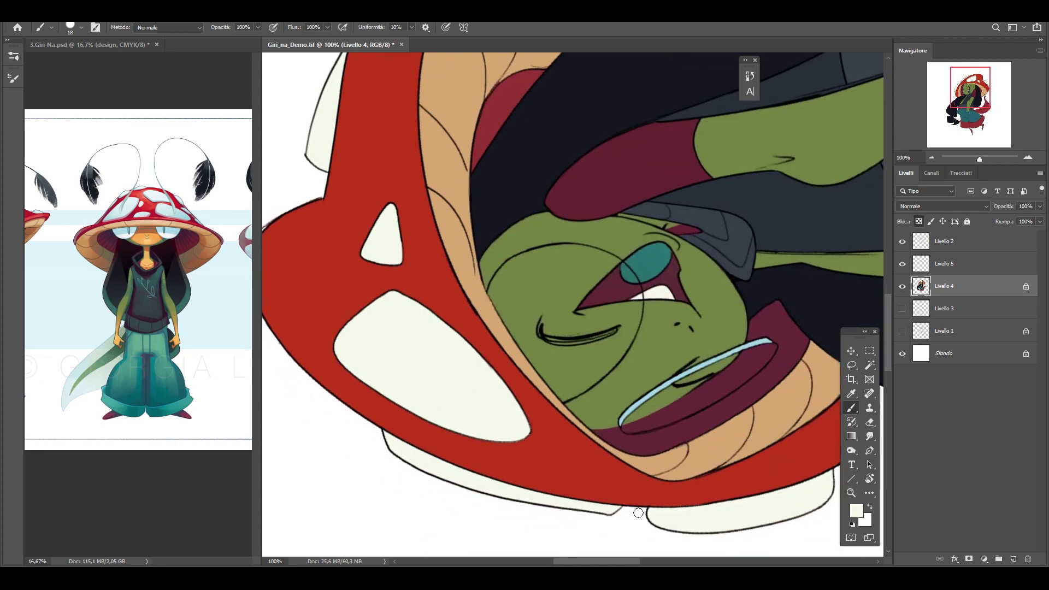
scroll(585, 477, "up", 4)
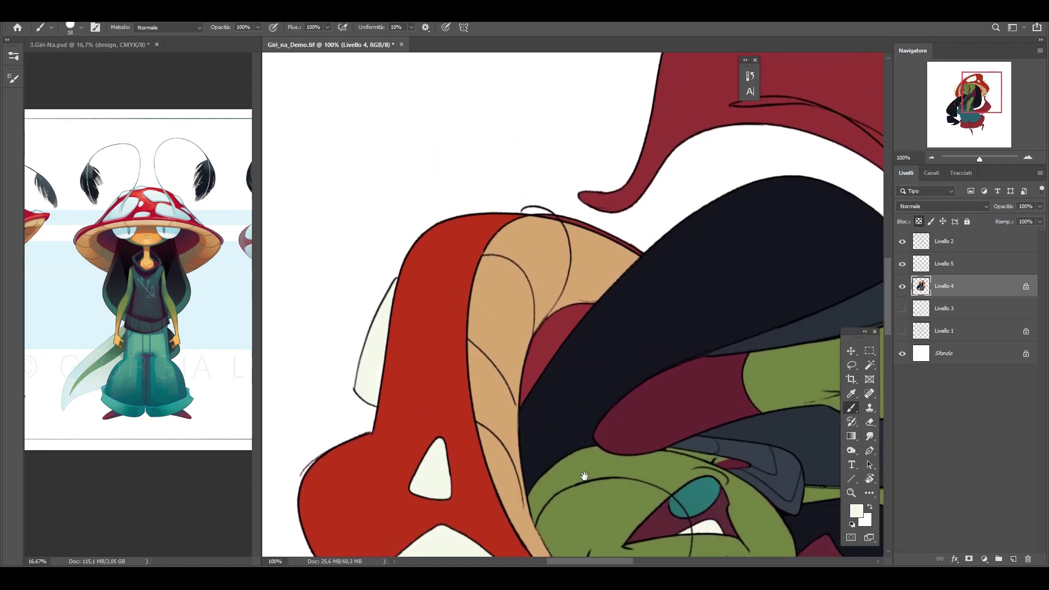
left_click(556, 303, "alt")
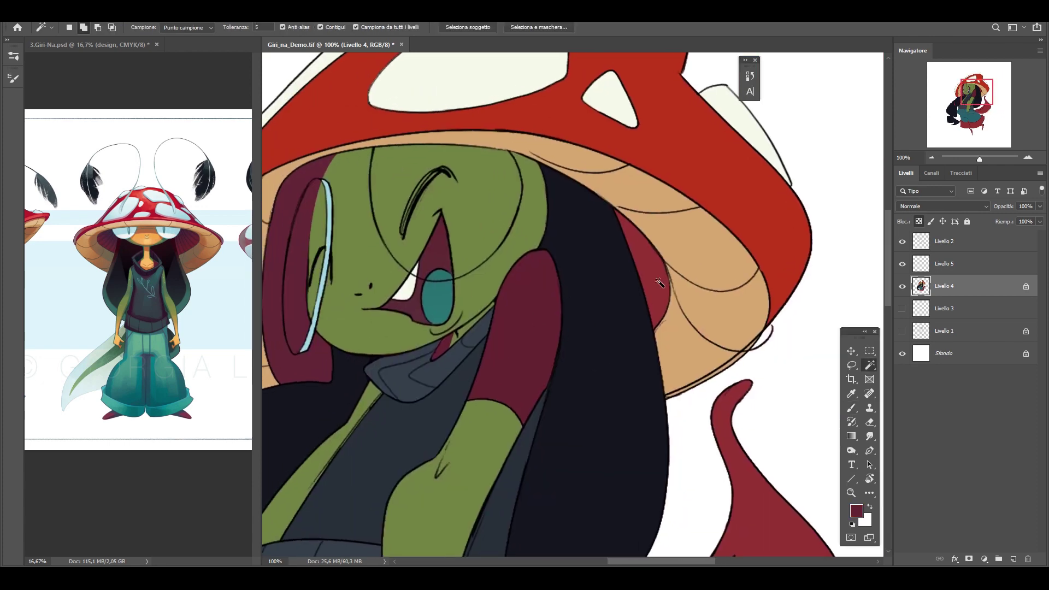
Straighten the rotated view and zoom out toward the lower body
left_click(629, 229, "alt")
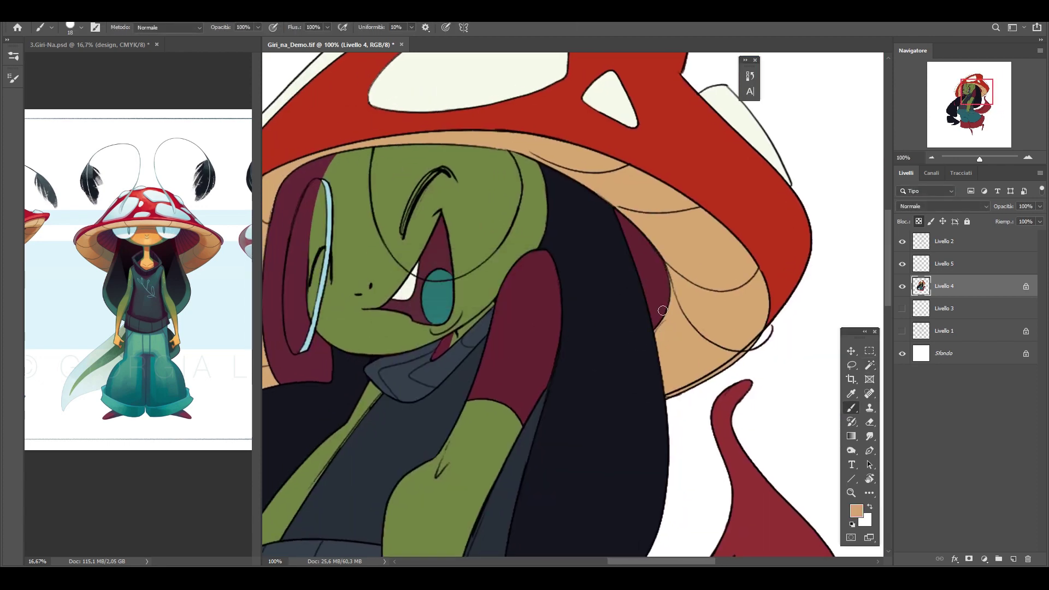
left_click_drag(663, 310, 651, 332)
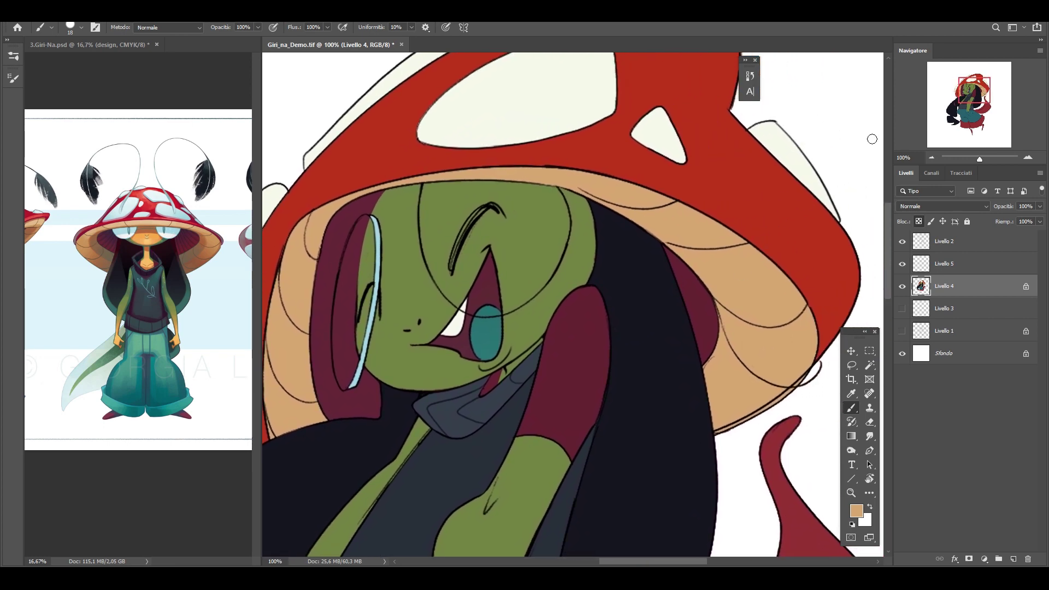
scroll(725, 236, "down", 5)
scroll(725, 236, "right", 4)
left_click(931, 157)
Fill the red trouser cuffs with a lighter teal
left_click_drag(986, 104, 977, 111)
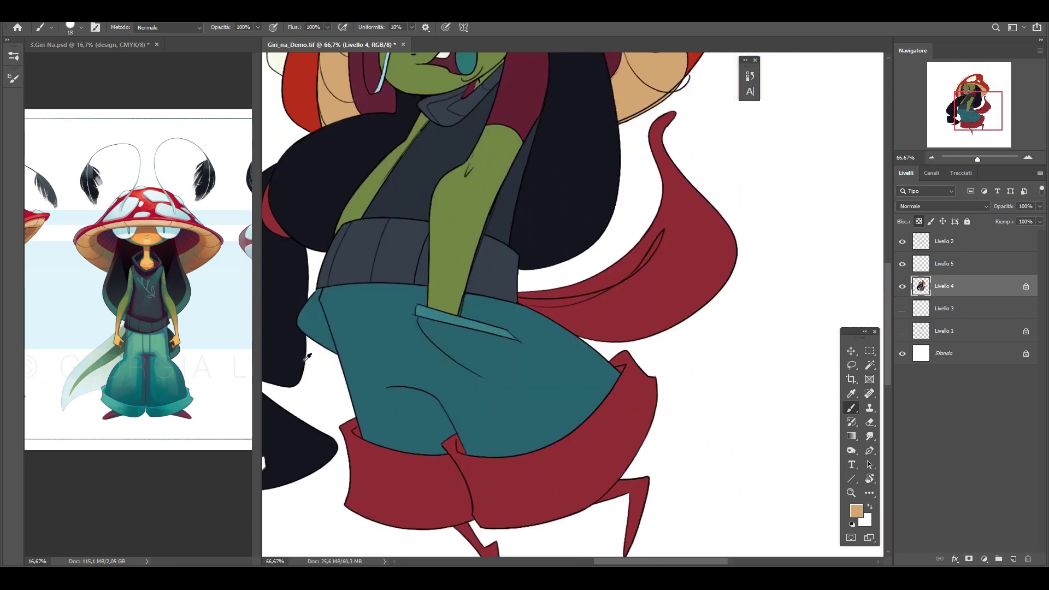
key("w")
left_click(447, 494)
key("alt+BackSpace")
key("ctrl+z")
left_click(856, 511)
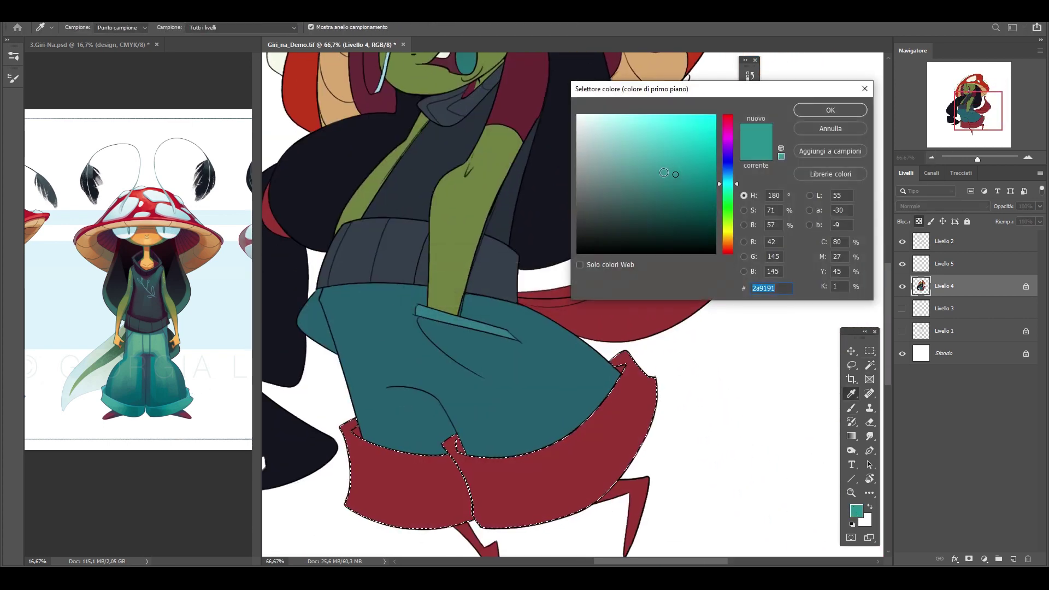
left_click(625, 195)
key("Return")
key("alt+BackSpace")
key("ctrl+d")
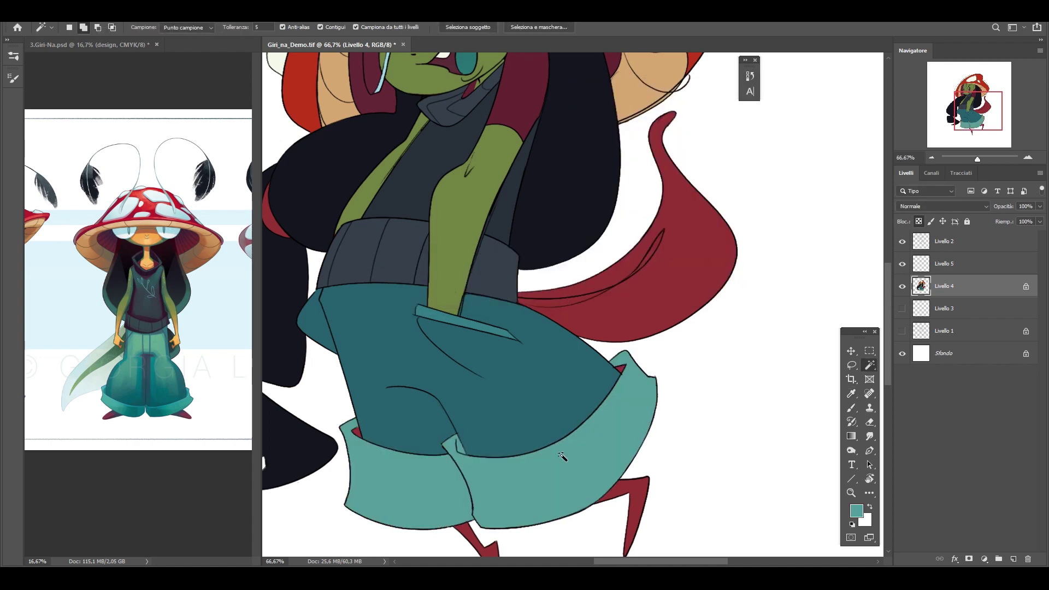
Fill the red leg shapes with dark red
key("b")
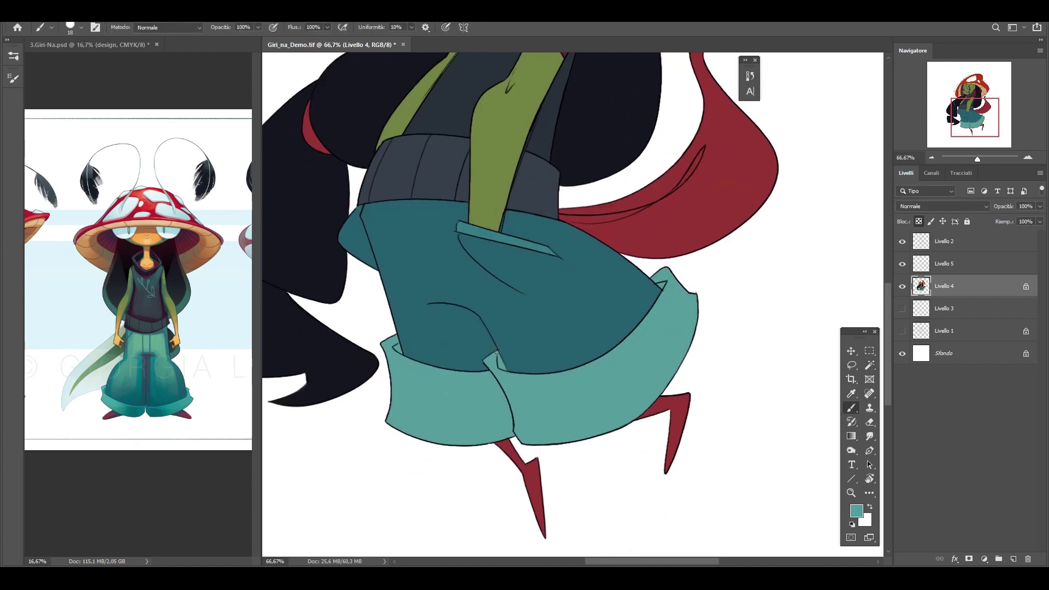
scroll(491, 383, "down", 5)
key("w")
left_click(516, 487)
key("alt+BackSpace")
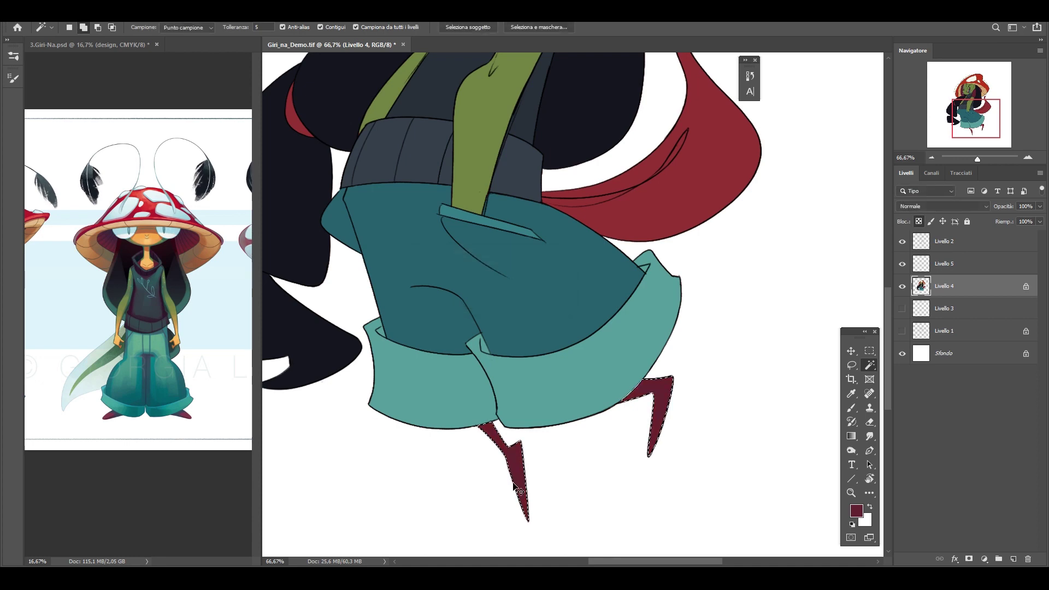
key("ctrl+d")
key("b")
scroll(686, 335, "up", 2)
scroll(704, 355, "up", 2)
scroll(715, 384, "up", 3)
scroll(715, 384, "up", 2)
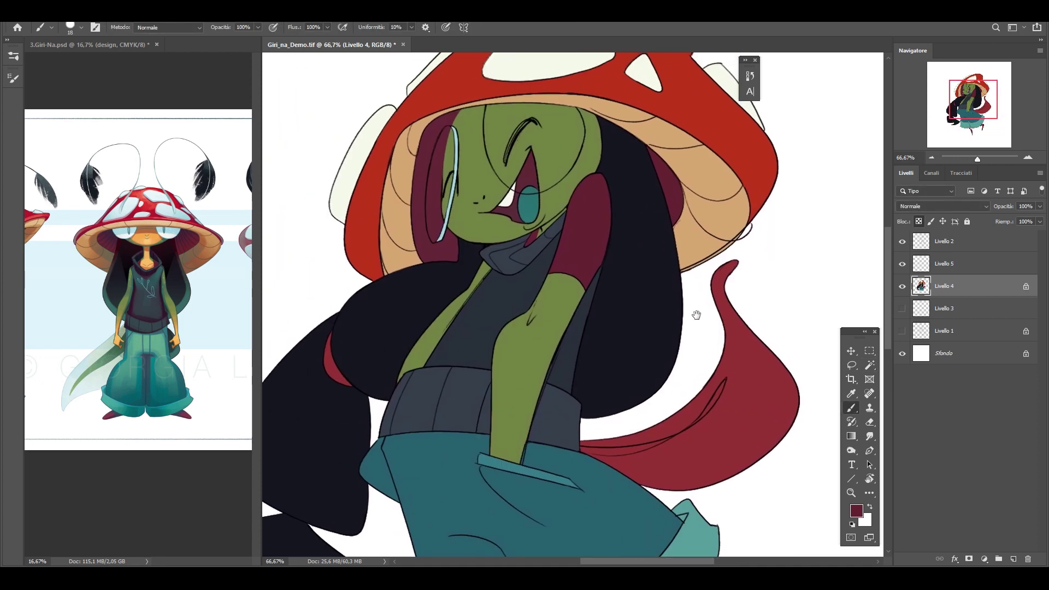
scroll(693, 311, "up", 1)
Magic Wand the green face and both arms on the current layer, then mask Livello 5 to them
key("w")
left_click(396, 27)
left_click(491, 180)
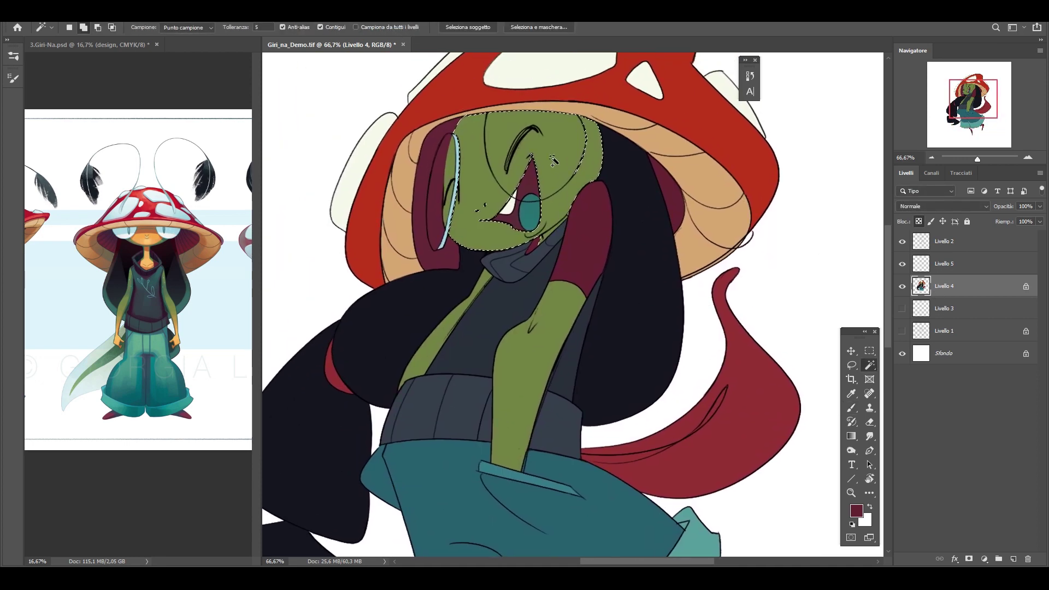
left_click(448, 317, "shift")
left_click(524, 383, "shift")
left_click(944, 263)
left_click(969, 558)
Set an 89 px brush and a yellow skin foreground colour
key("b")
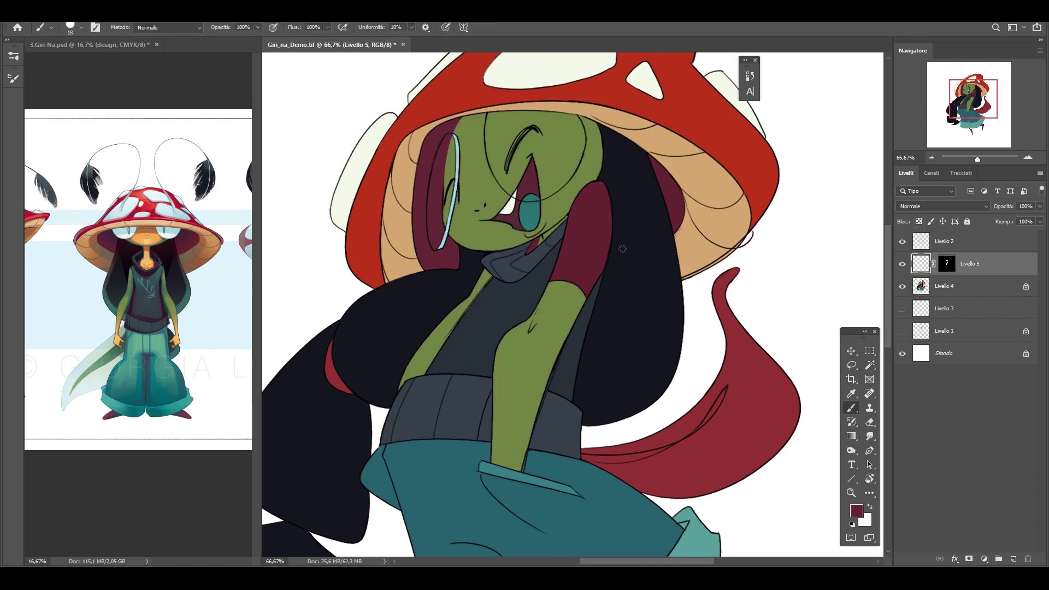
right_click(689, 261)
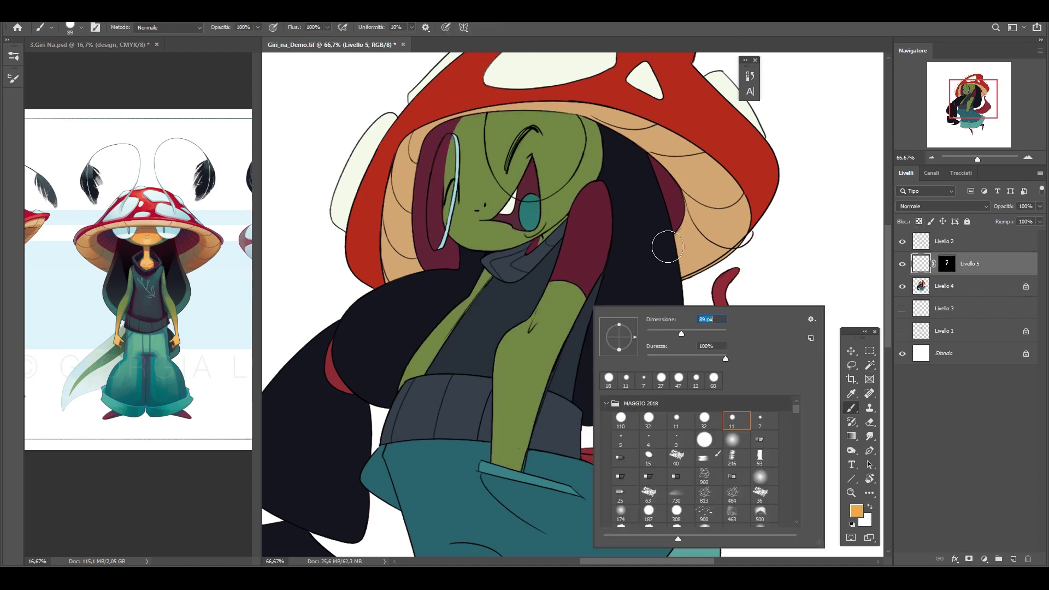
left_click_drag(624, 236, 660, 301)
key("i")
left_click(856, 510)
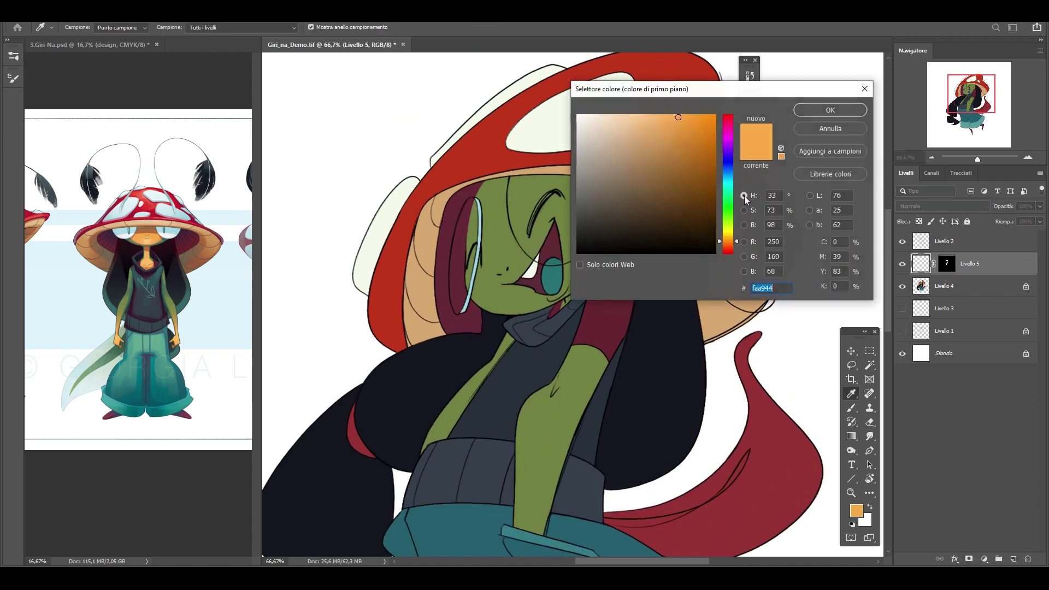
left_click(728, 235)
left_click(830, 110)
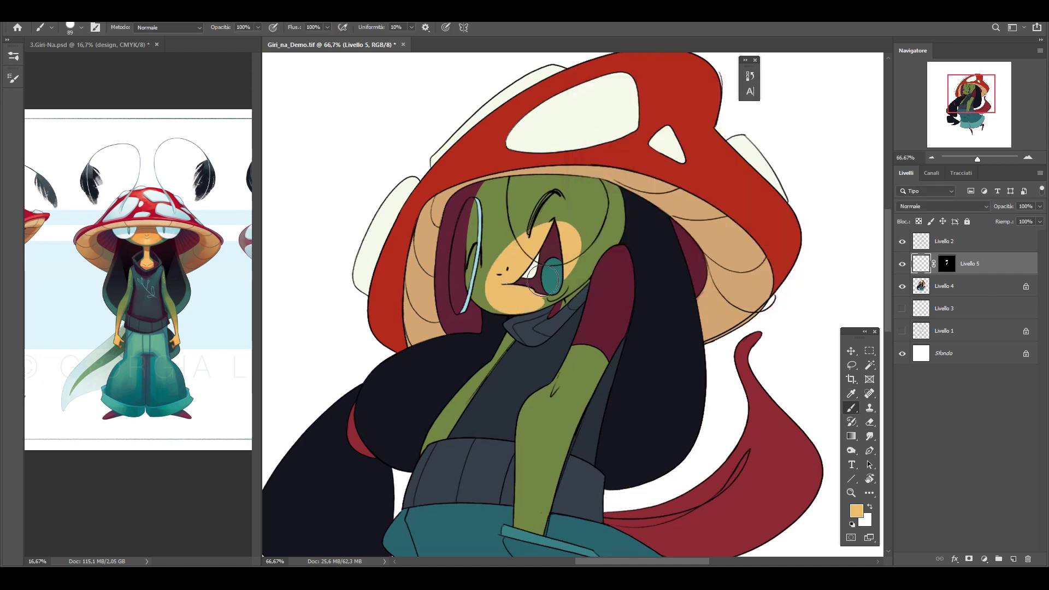
Paint yellow skin tone across the face, rotating the canvas upside down for the left side
left_click_drag(579, 230, 521, 301)
key("ctrl+z")
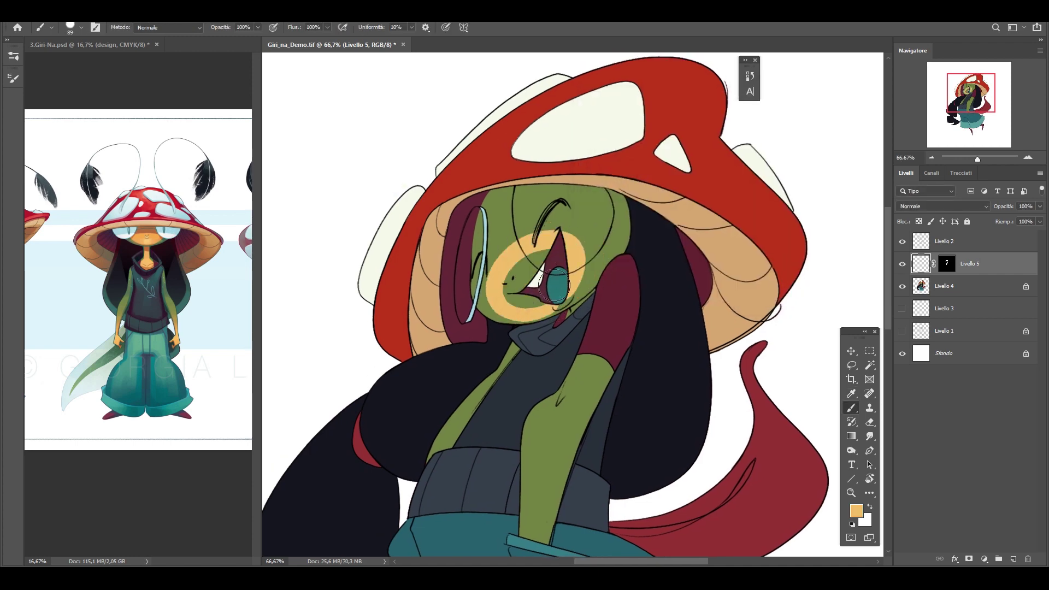
left_click_drag(521, 246, 565, 244)
key("ctrl+z")
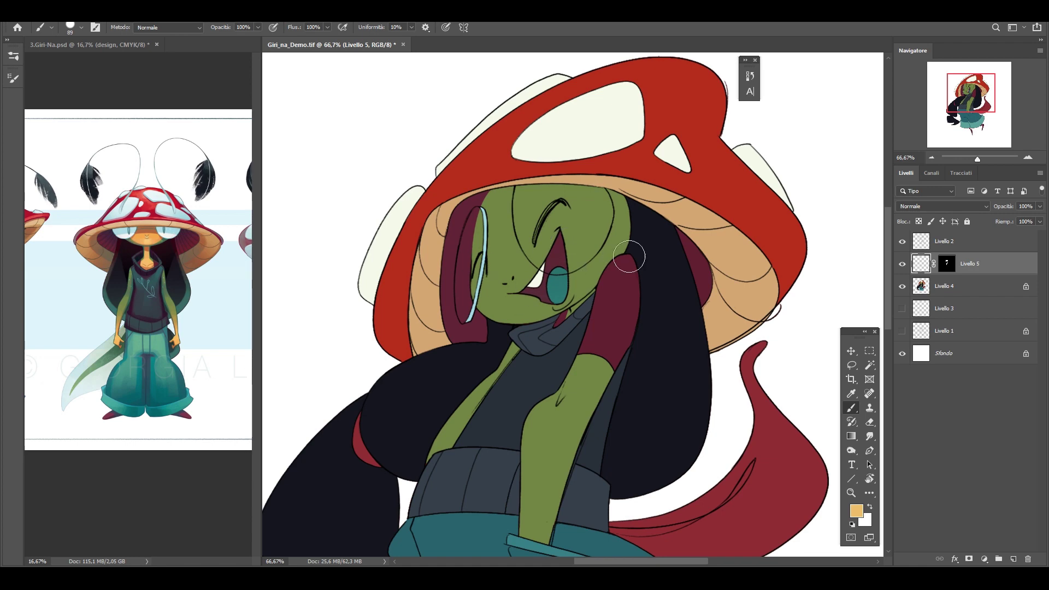
left_click_drag(607, 189, 545, 239)
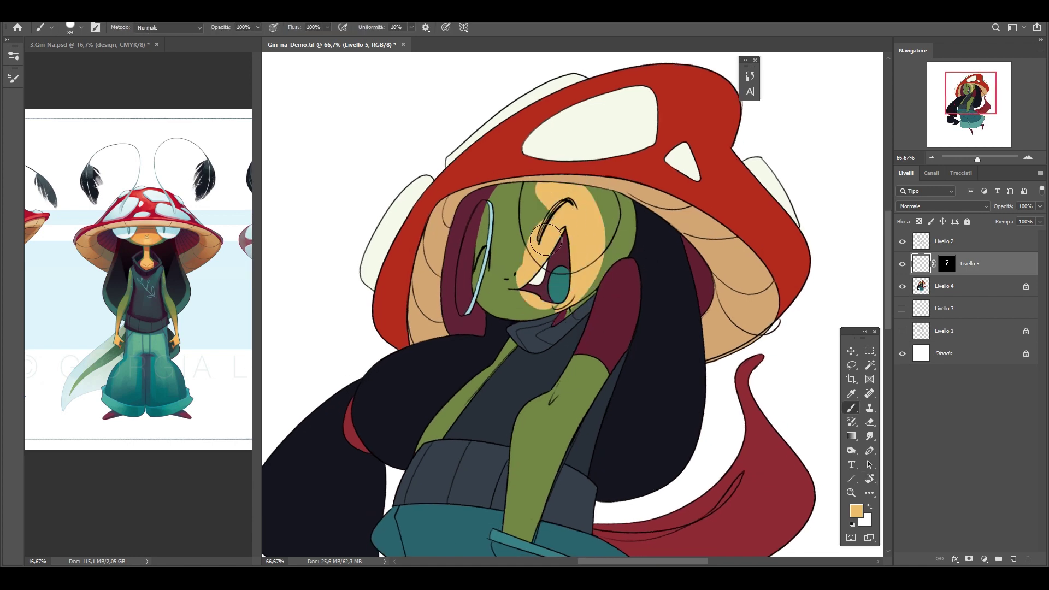
key("ctrl+alt+r")
left_click_drag(579, 286, 683, 241)
key("ctrl+alt+r")
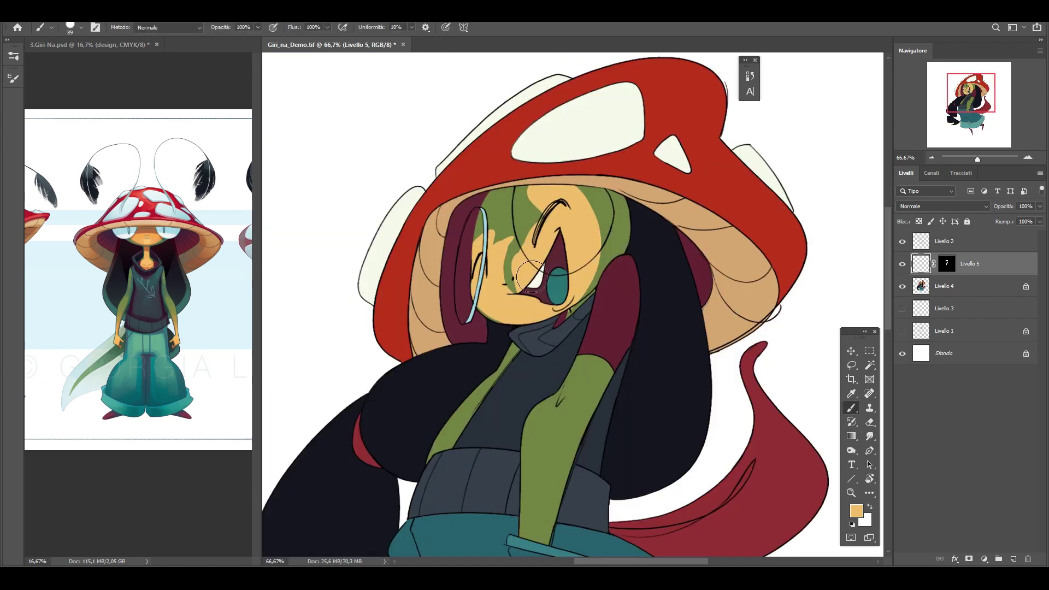
left_click_drag(531, 276, 516, 196)
Compare the face before and after the last fill, settling on the smaller yellow area
right_click(582, 243)
key("Return")
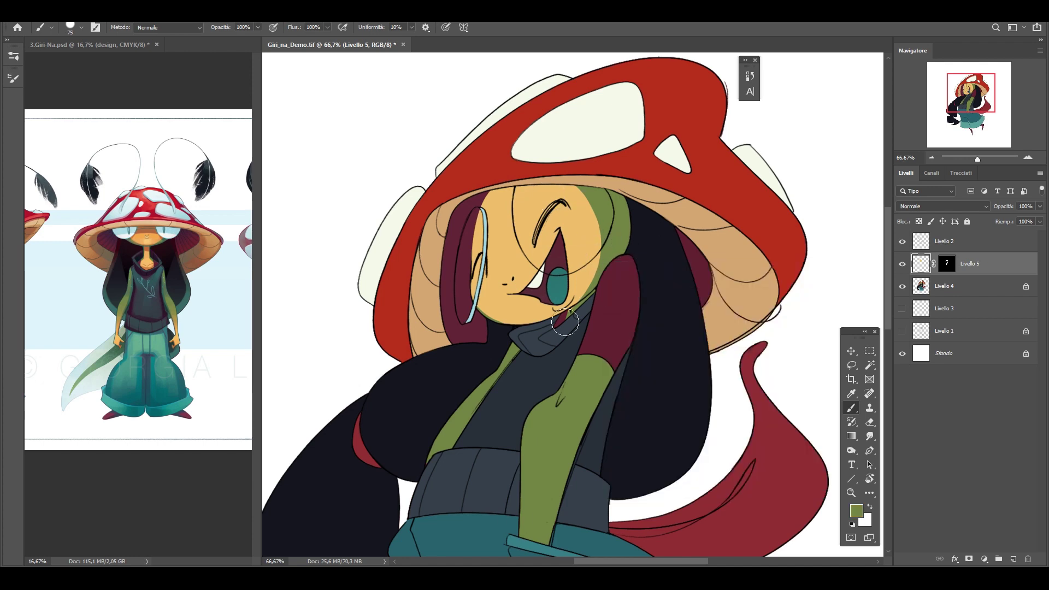
right_click(615, 227)
key("Return")
key("ctrl+z")
key("ctrl+shift+z")
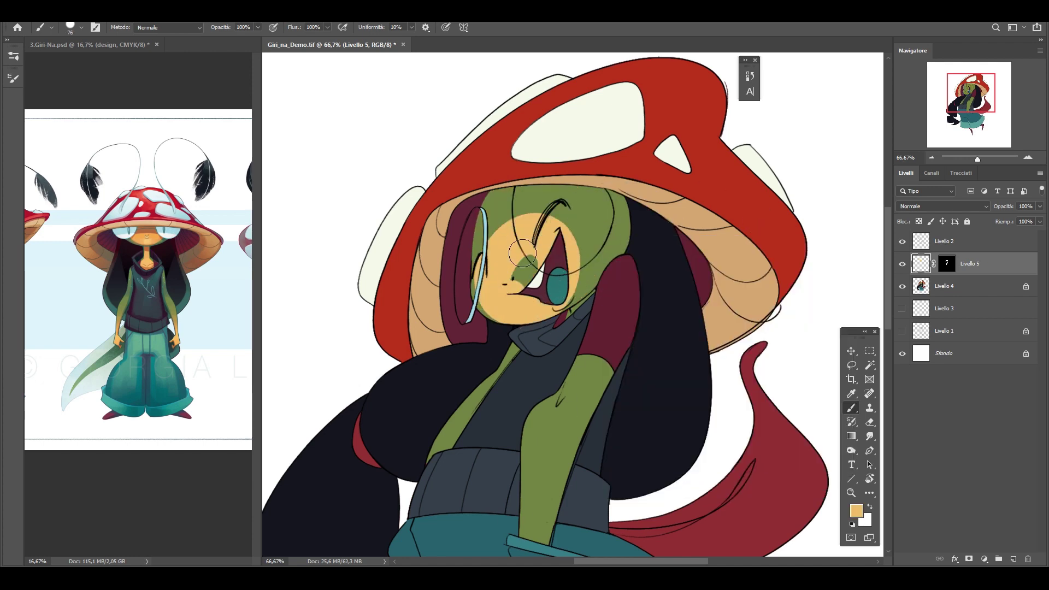
key("ctrl+z")
key("ctrl+shift+z")
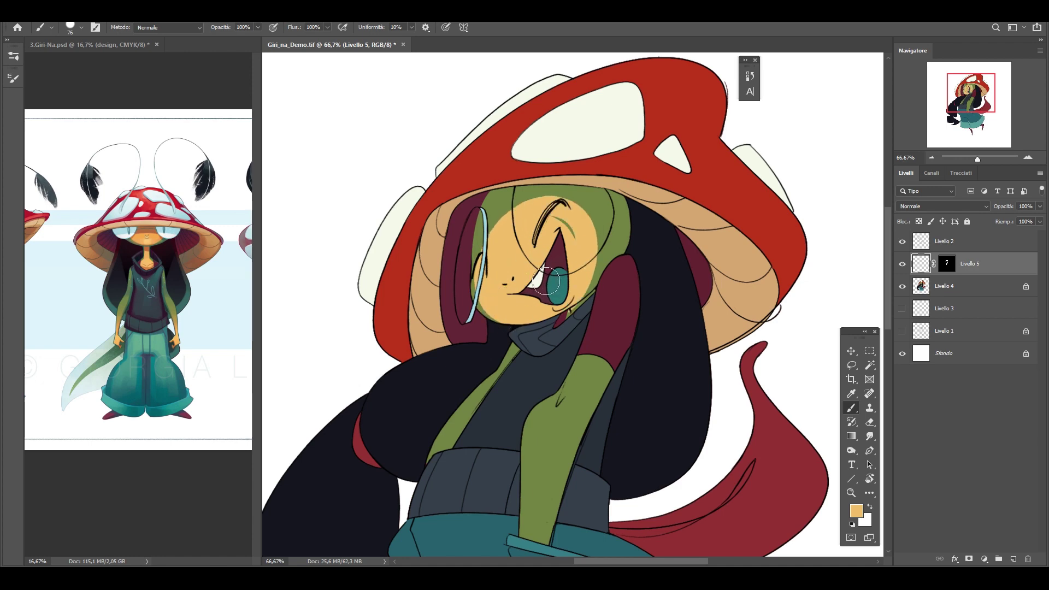
key("ctrl+z")
key("ctrl+shift+z")
key("ctrl+z")
Erase excess paint around the chin and left cheek
right_click(555, 251)
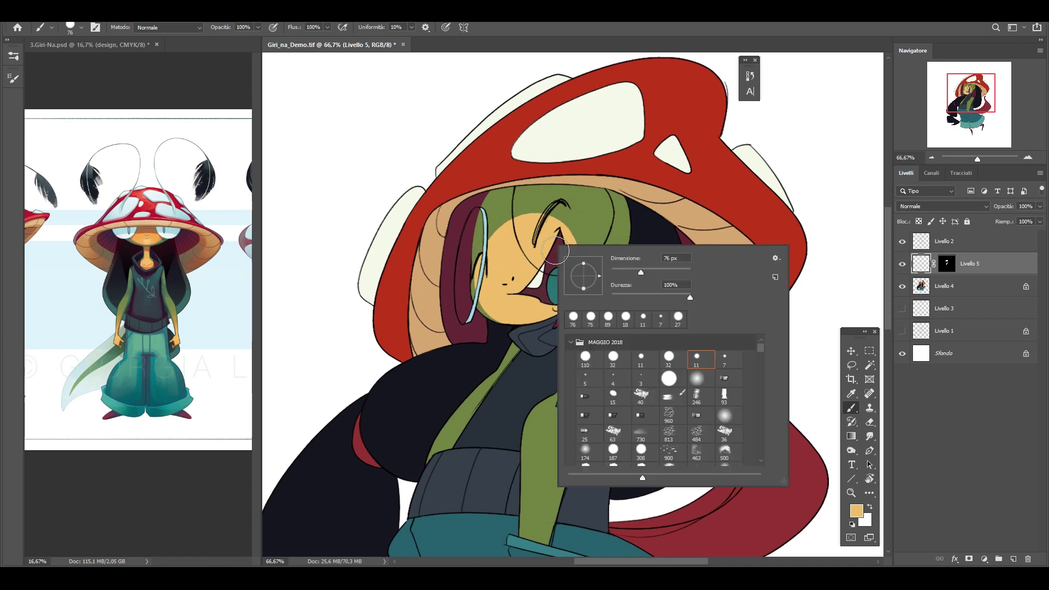
key("Escape")
key("e")
right_click(507, 295)
key("Escape")
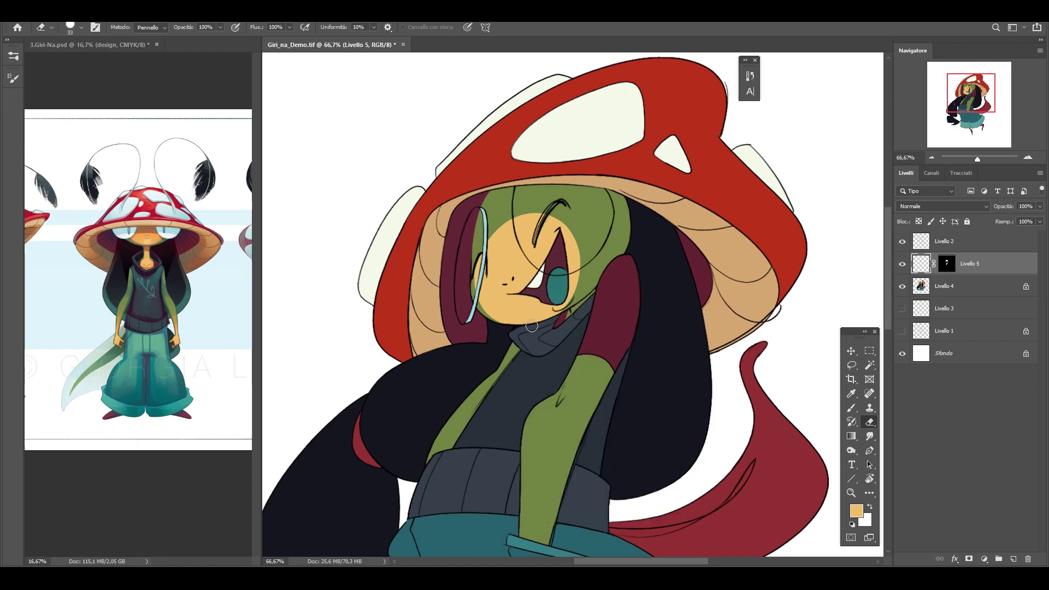
left_click_drag(519, 327, 476, 257)
key("ctrl+z")
key("ctrl+shift+z")
Rotate the view to an easier painting angle while alternating brush and eraser
key("b")
key("shift+r")
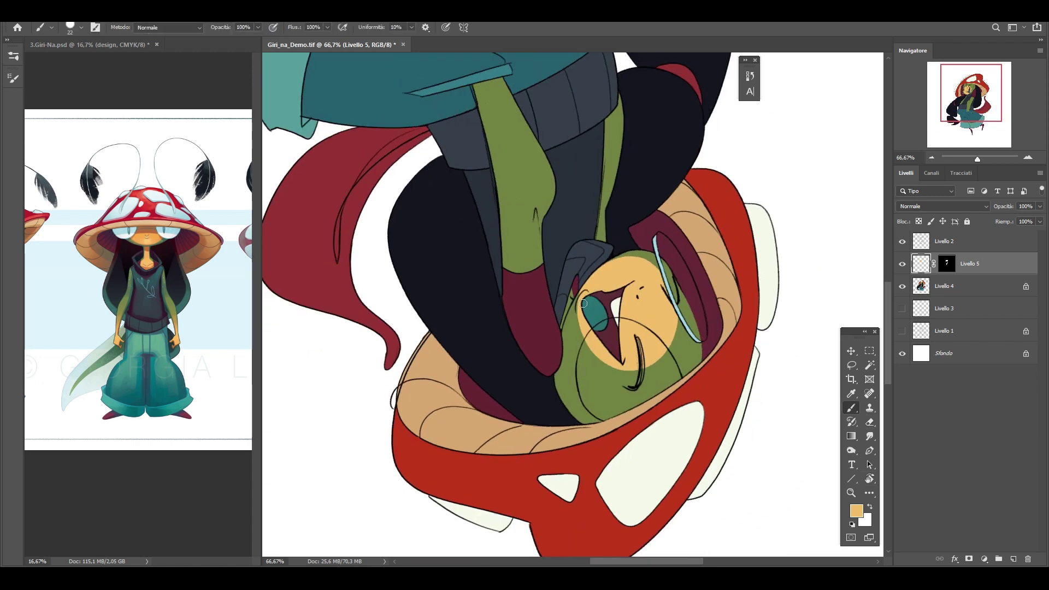
right_click(598, 300)
key("Escape")
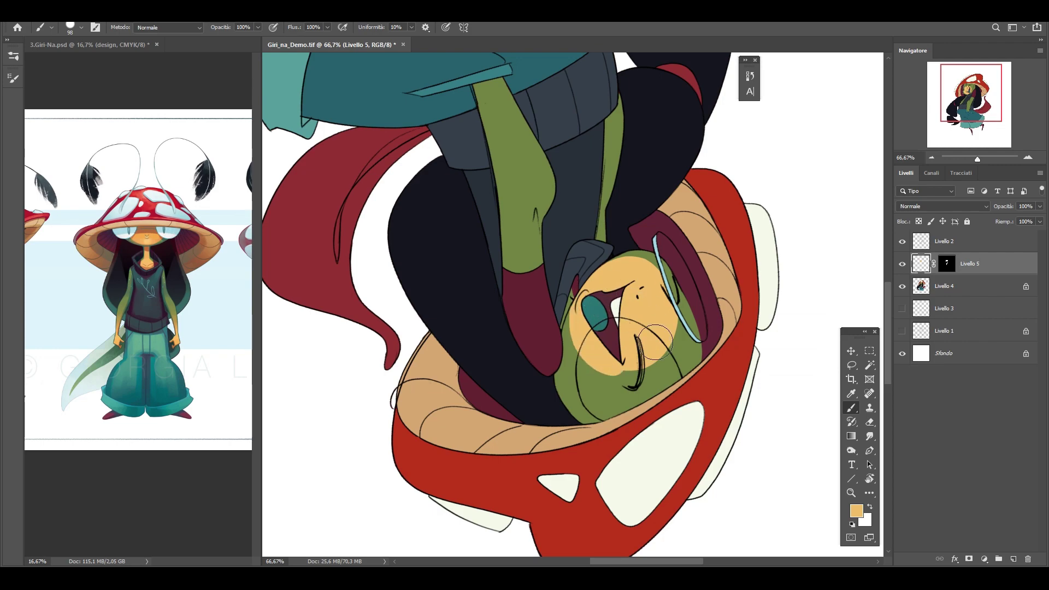
key("shift+r")
key("e")
key("shift+r")
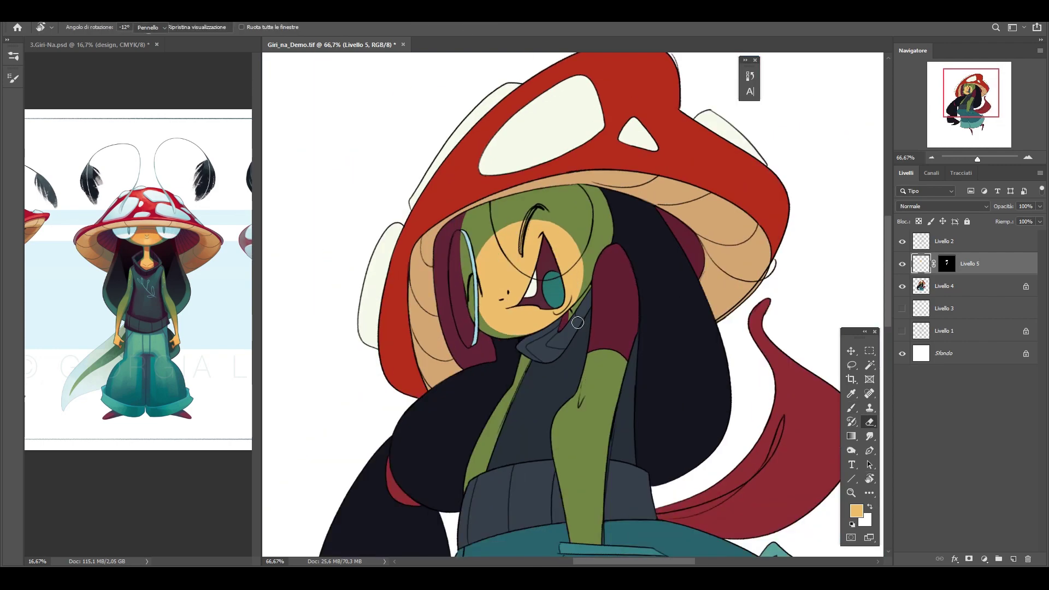
key("b")
key("shift+r")
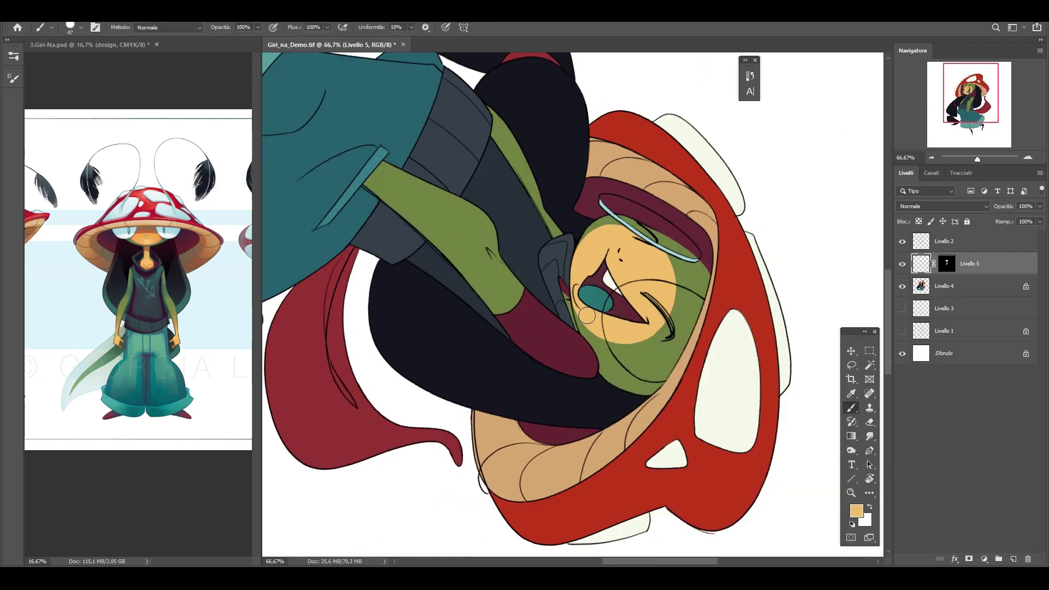
key("shift+r")
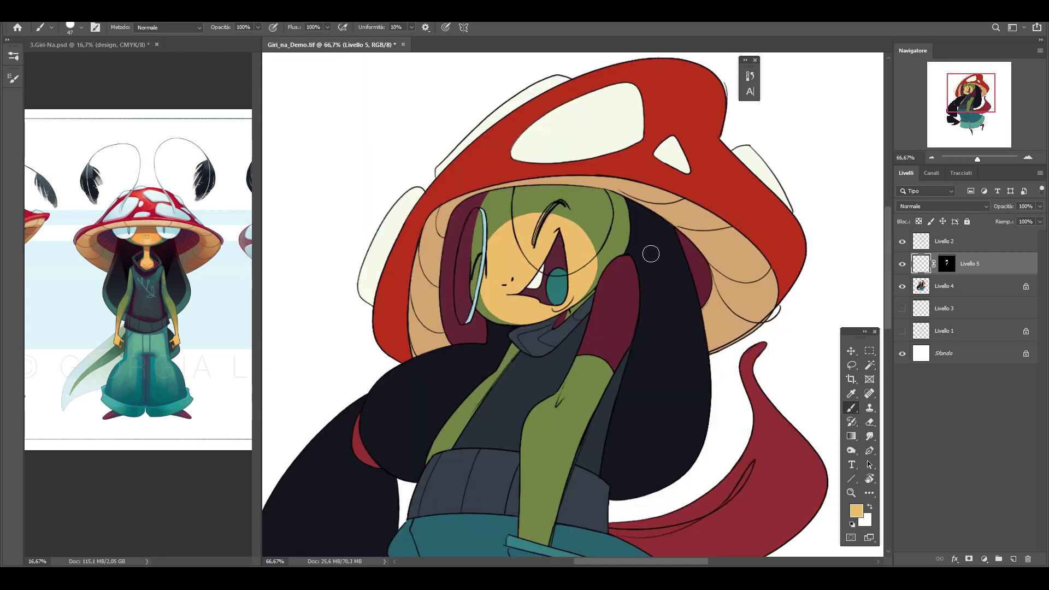
left_click_drag(582, 241, 481, 338)
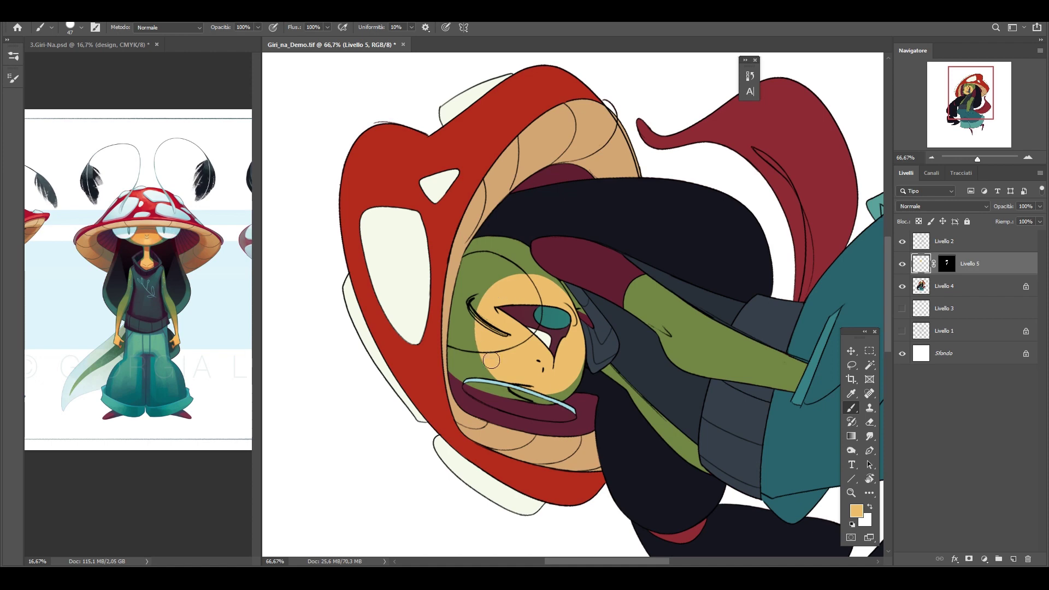
Flip the canvas horizontally and back to check the glasses rim
key("e")
key("Escape")
key("b")
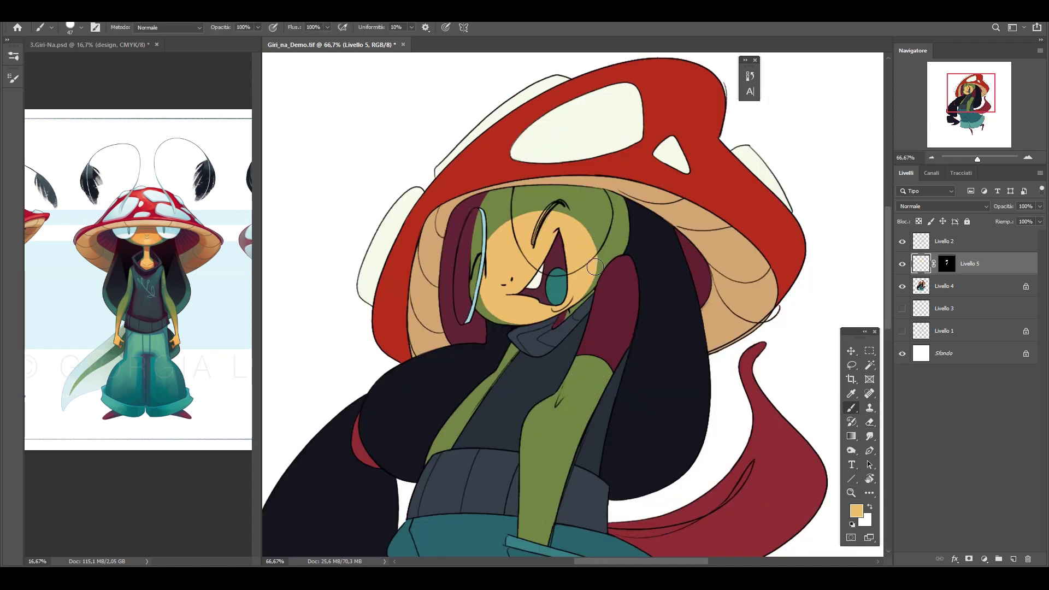
key("h")
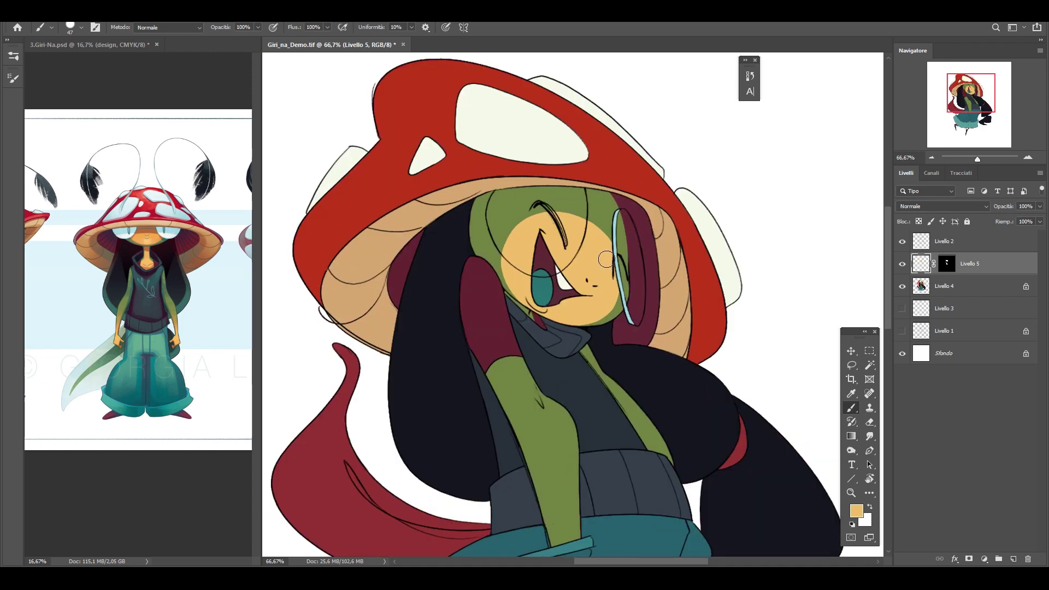
key("h")
key("e")
key("b")
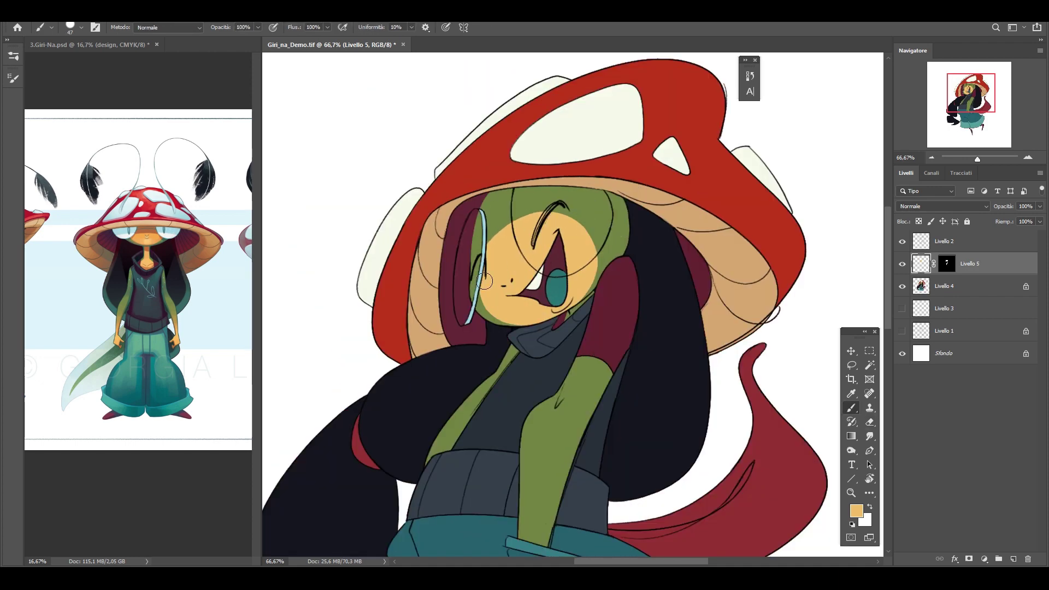
key("e")
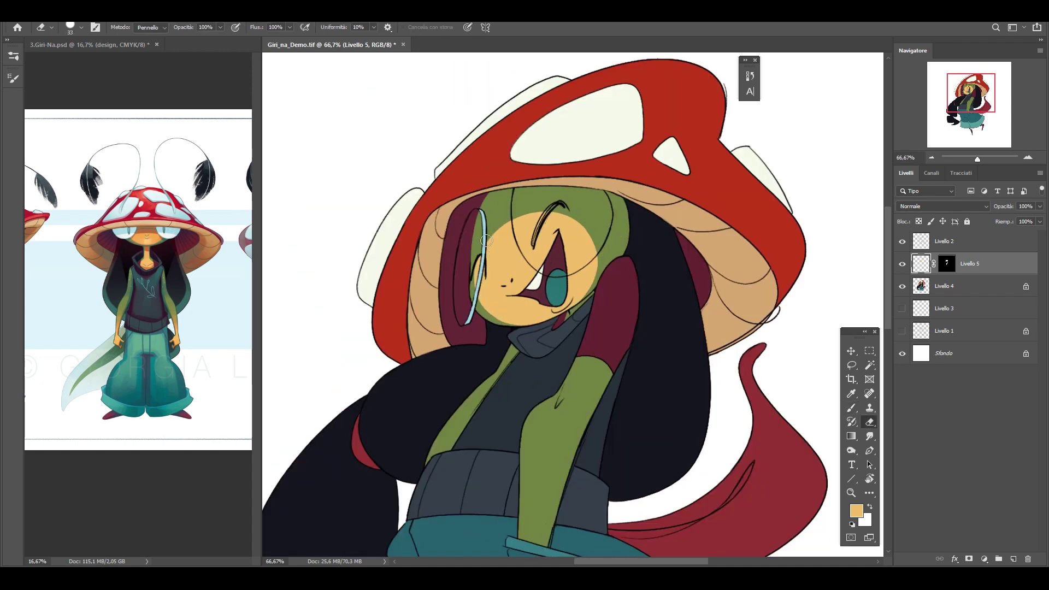
key("b")
scroll(670, 277, "down", 1)
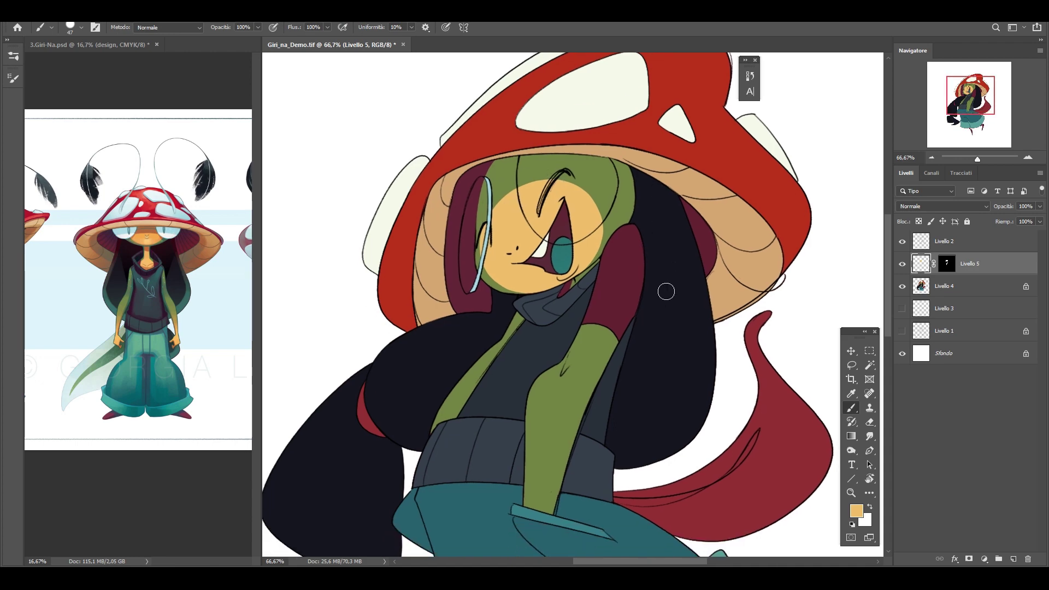
Enlarge the brush and paint skin tone over the green arm band
left_click_drag(623, 310, 604, 270)
scroll(604, 271, "down", 1)
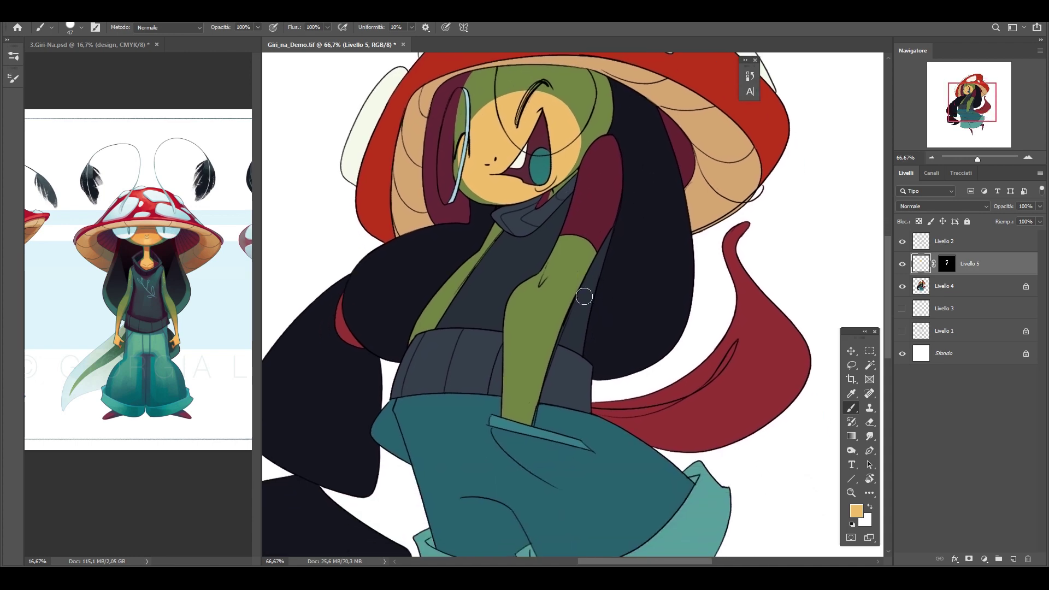
right_click(597, 284)
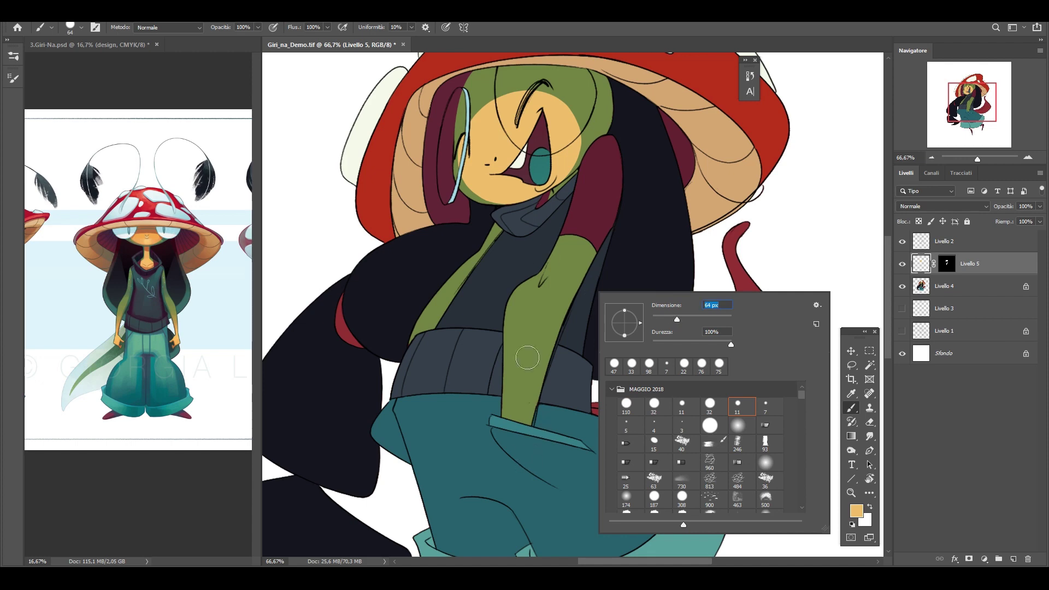
left_click_drag(552, 249, 502, 431)
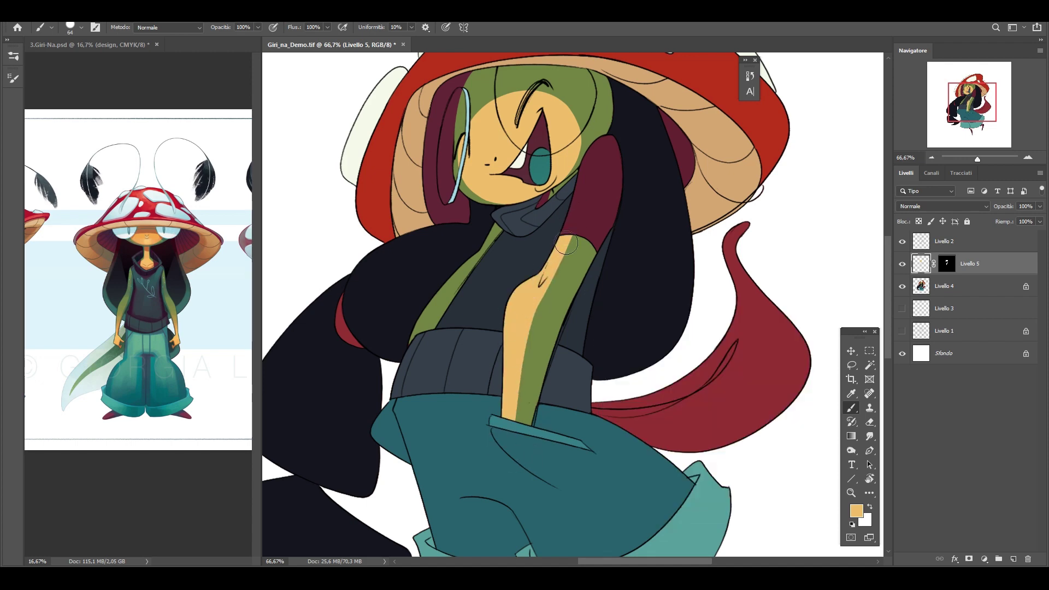
mouse_move(489, 232)
left_mouse_down()
mouse_move(421, 336)
mouse_move(451, 319)
left_mouse_up()
Shrink the brush to a small size and target Livello 5's pixels instead of its mask
left_click(942, 266)
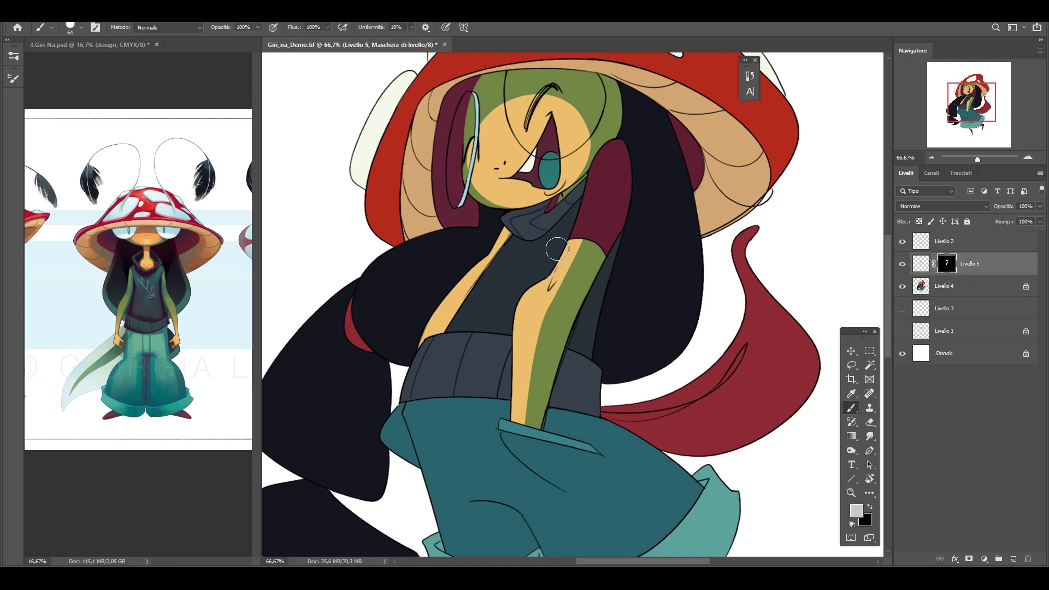
right_click(591, 276)
left_click_drag(684, 298, 670, 298)
key("Return")
left_click(921, 264)
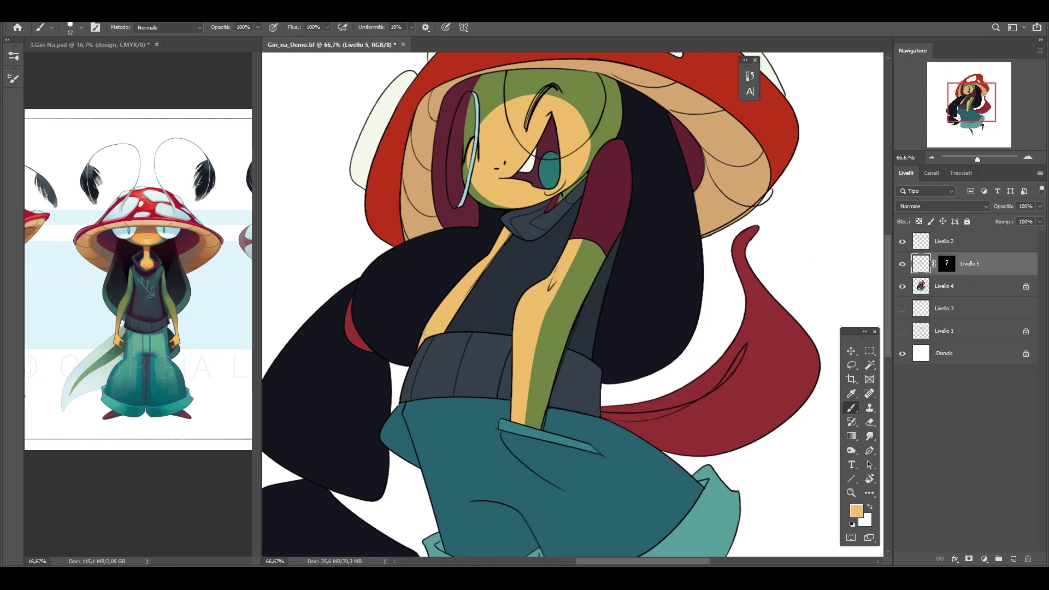
On Livello 4, Magic Wand the dark red strand beside the face and expand the selection
left_click_drag(606, 304, 593, 317)
key("w")
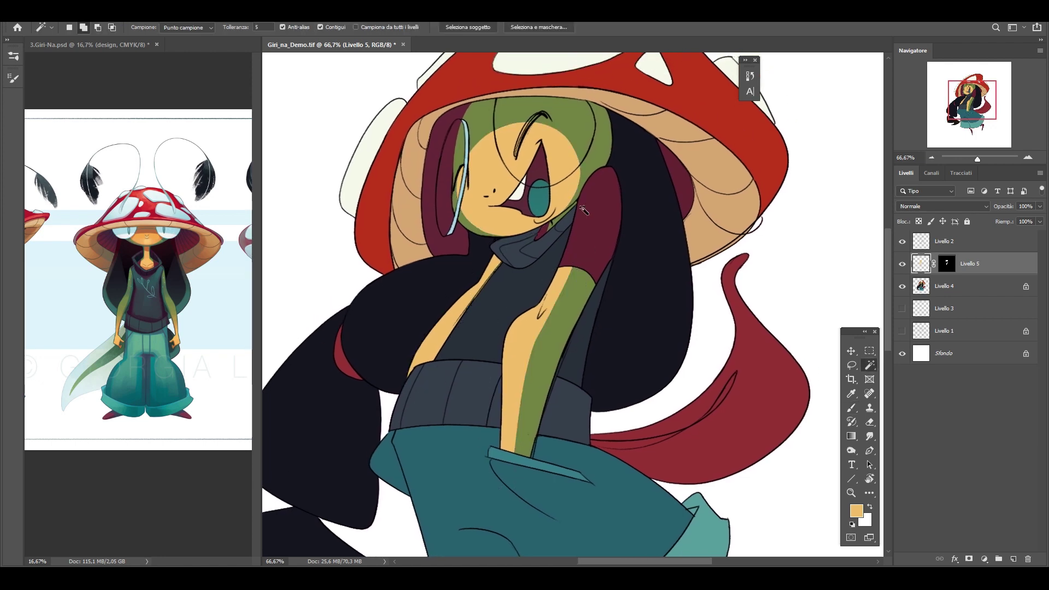
left_click_drag(698, 197, 688, 242)
left_click(689, 242, "ctrl")
left_click(595, 273)
key("Return")
key("b")
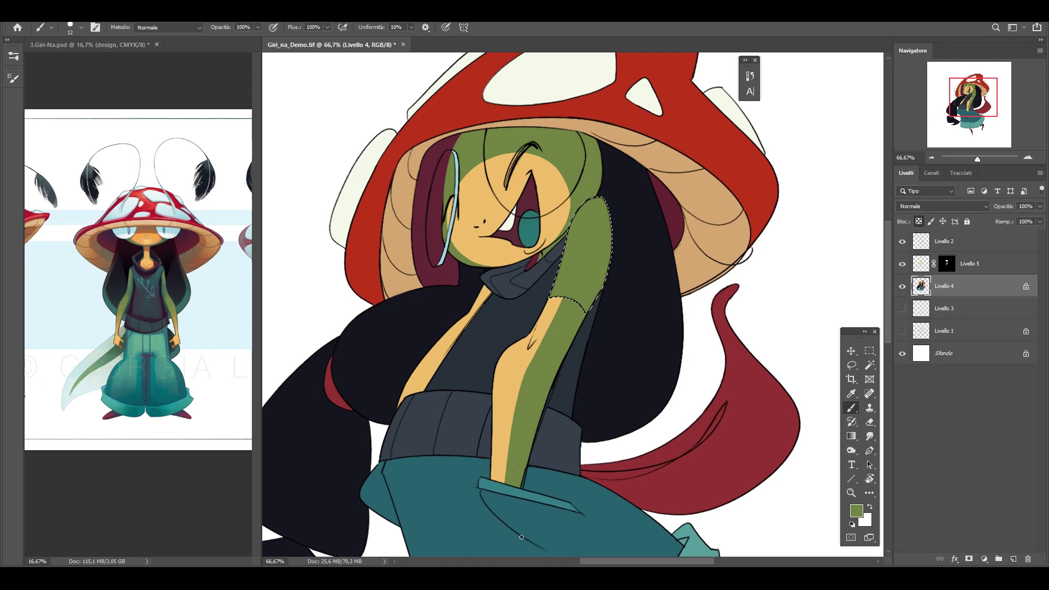
Fill the selected strand with pale blue #cde8f0
left_click(856, 510)
type("cde8f0")
key("Return")
key("alt+BackSpace")
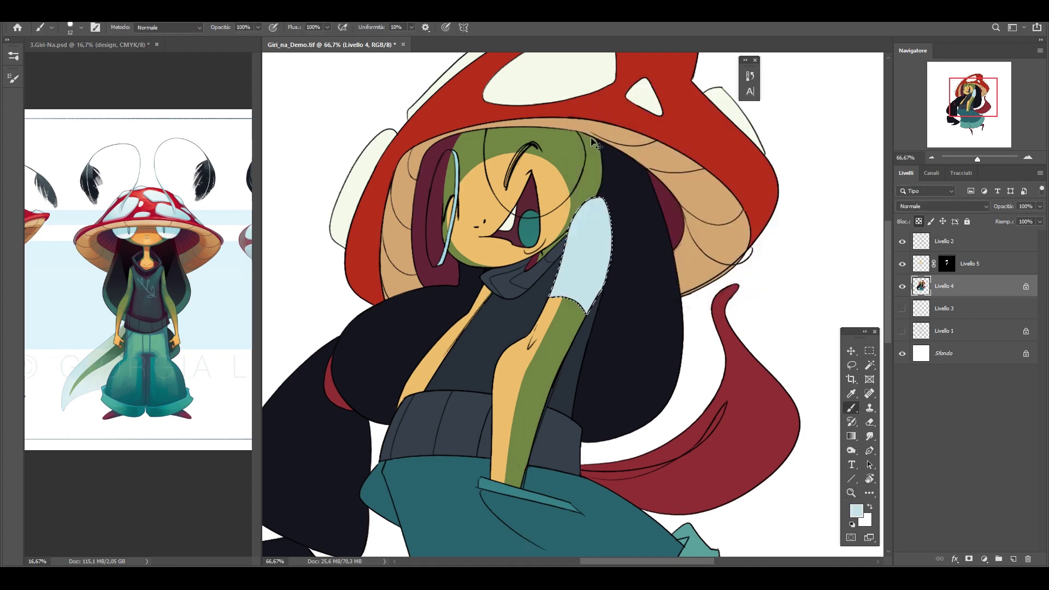
key("w")
key("b")
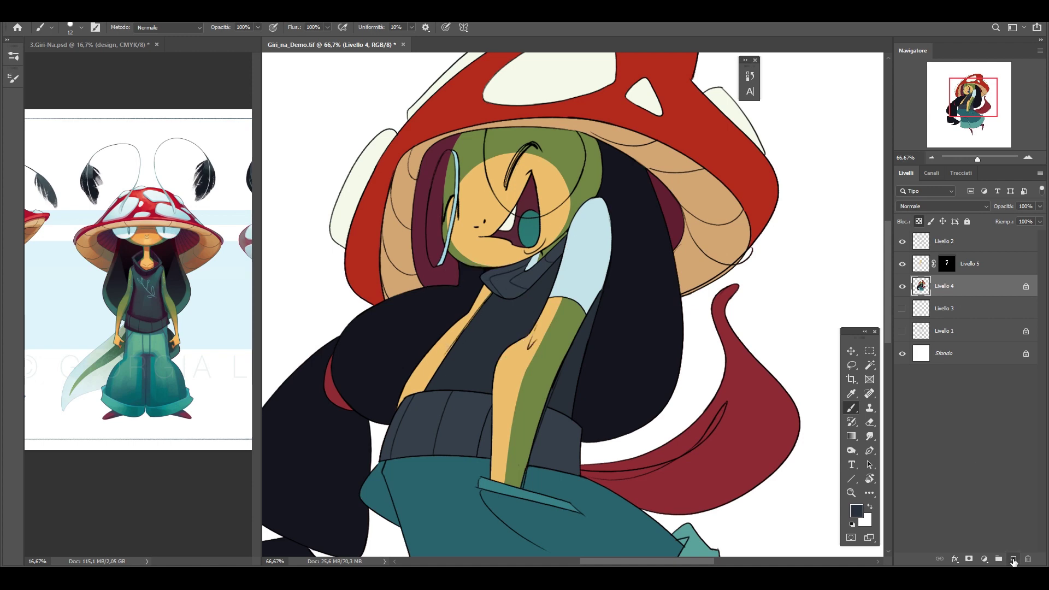
On a new layer, Magic Wand both eye areas and fill them with white
left_click(1013, 561)
left_click_drag(776, 156, 812, 224)
right_click(645, 304)
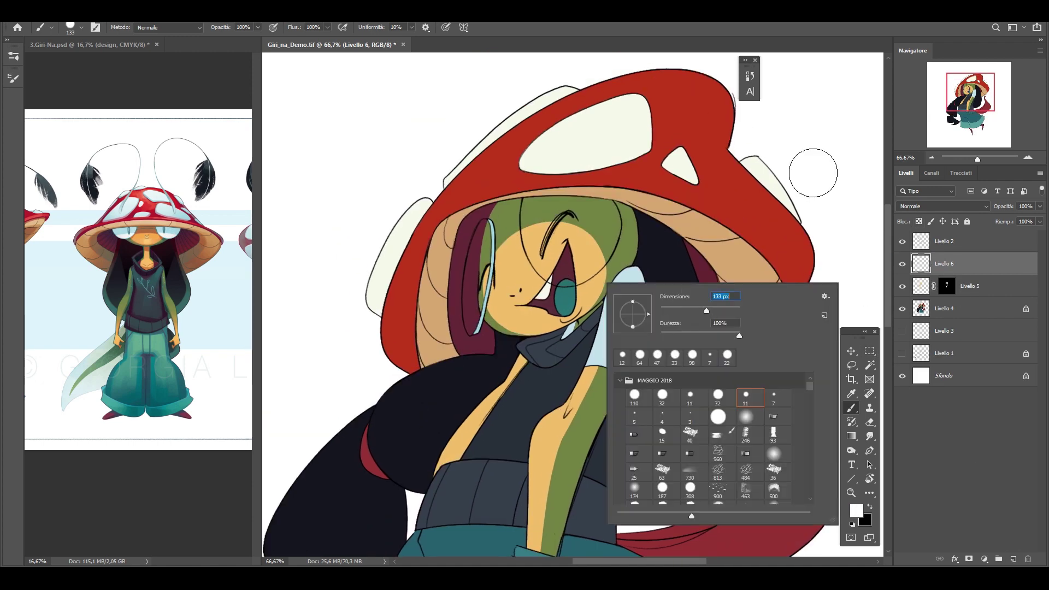
key("Escape")
key("w")
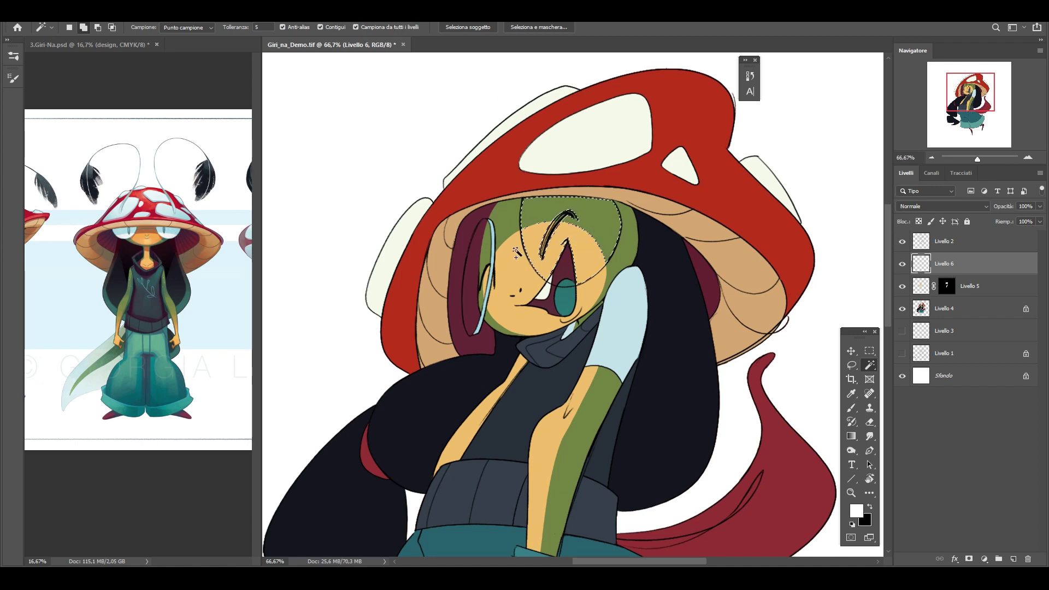
left_click(568, 230)
left_click(481, 273, "shift")
key("alt+BackSpace")
Brush white over the eye area to clean up the lens fill
key("b")
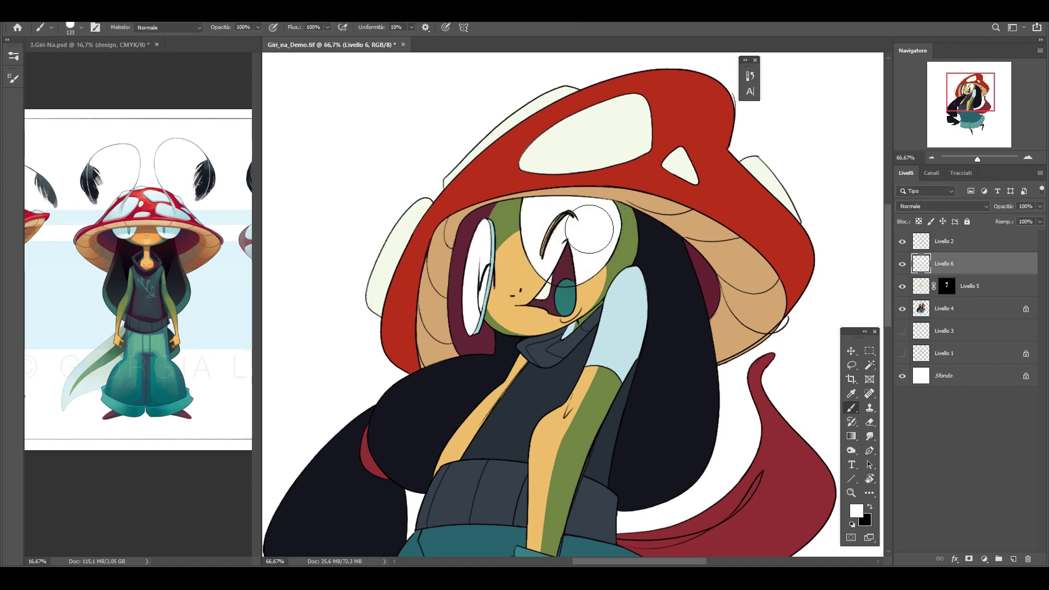
right_click(565, 257)
key("Escape")
left_click_drag(561, 277, 571, 243)
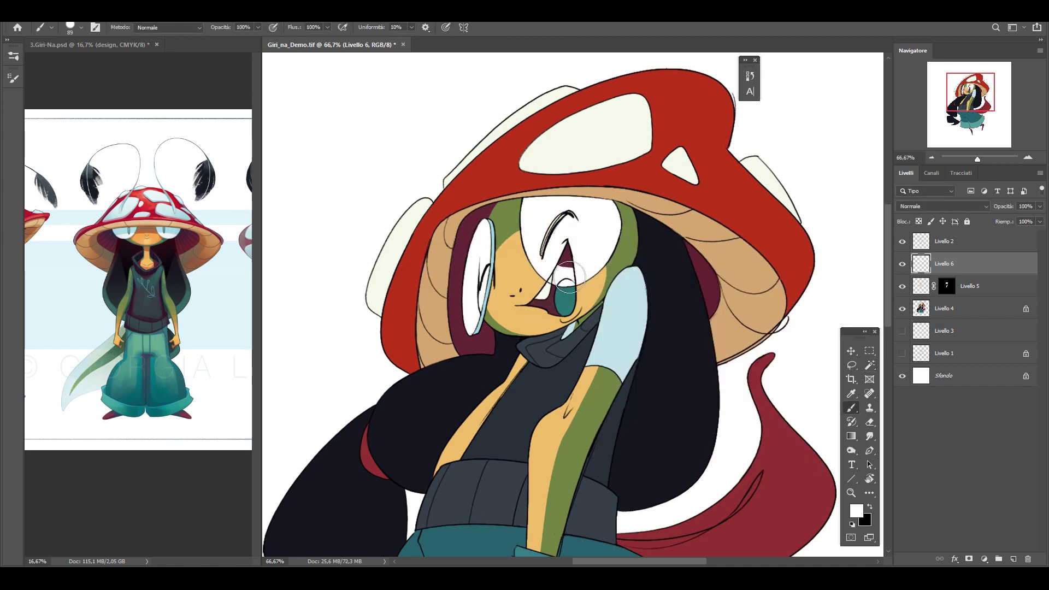
right_click(575, 238)
key("Escape")
Lower the lens layer's opacity to about 63% so the lenses are translucent
left_click(1040, 206)
left_click_drag(1041, 217, 1017, 217)
scroll(737, 225, "down", 2)
key("r")
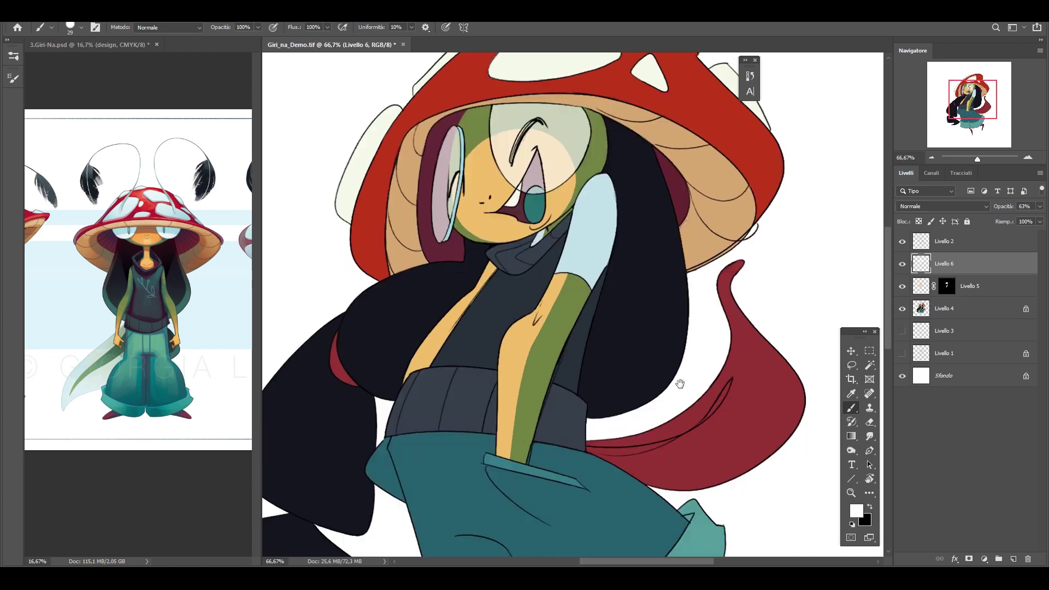
left_click_drag(676, 384, 995, 161)
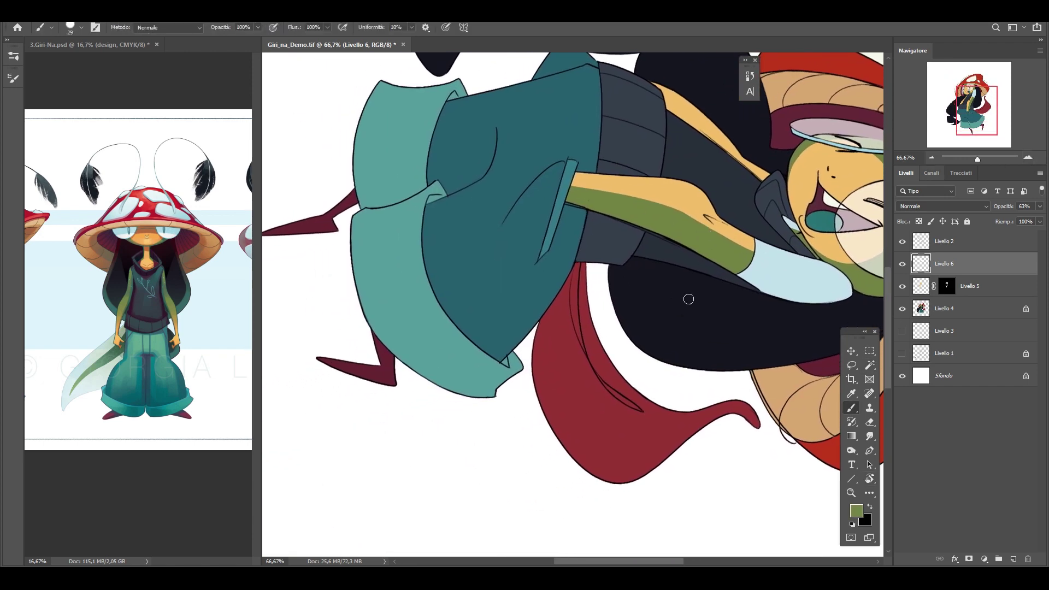
On Livello 4, select the thin strip along the scarf's inner edge and paint it green
key("ctrl+plus")
left_click(578, 268, "ctrl")
left_click(578, 268)
key("Return")
key("b")
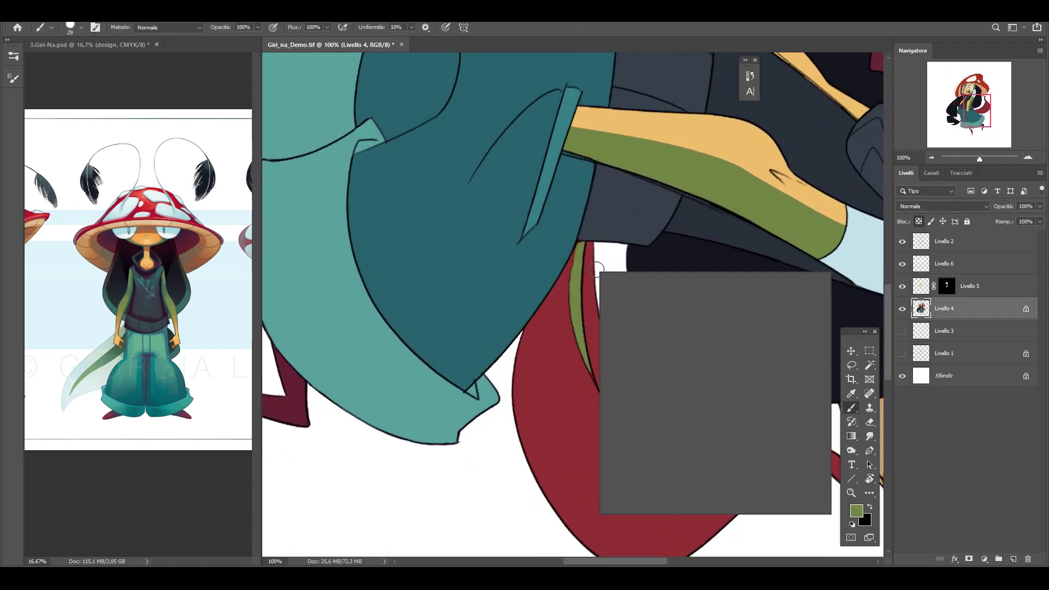
left_click_drag(589, 368, 579, 245)
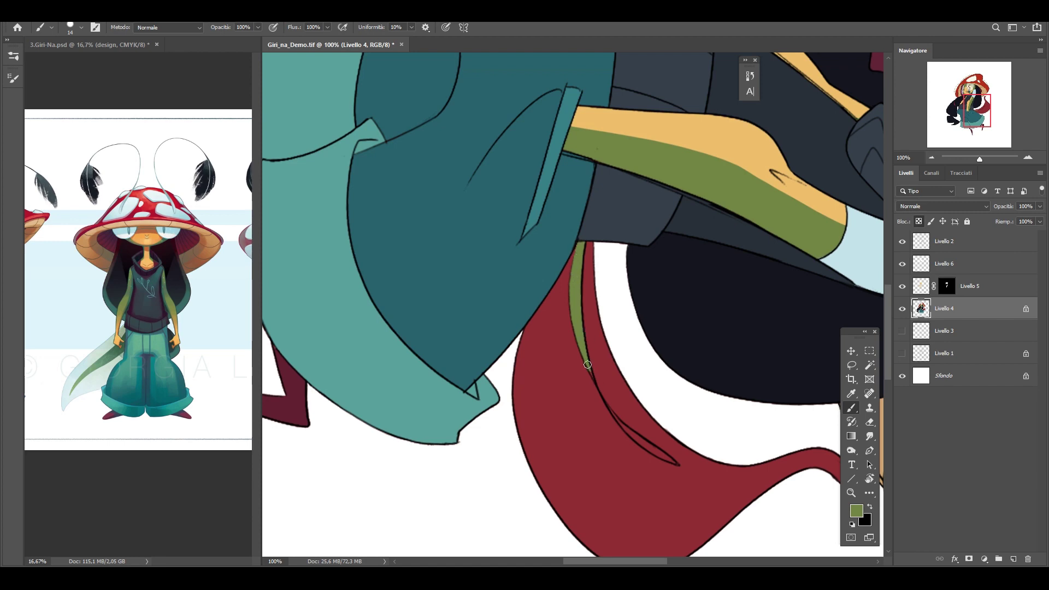
left_click_drag(616, 416, 606, 403)
Select the red scarf shape and fill it with pale blue
scroll(651, 342, "down", 5)
key("ctrl+minus")
key("ctrl+shift+d")
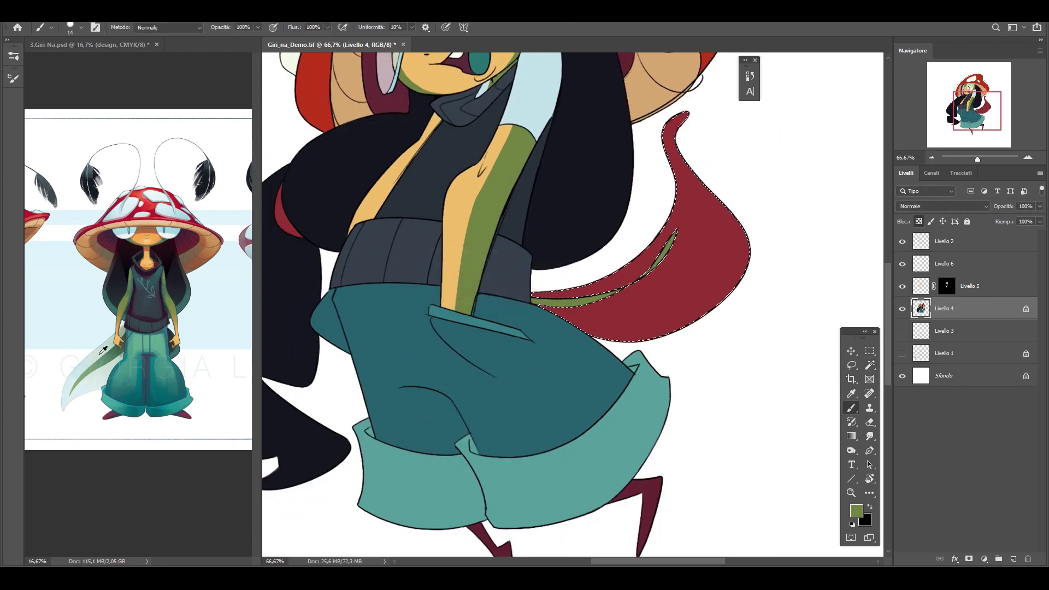
left_click(102, 350, "alt")
key("alt+BackSpace")
Lay a teal-to-pale gradient across the scarf and smudge its edges soft
scroll(733, 326, "up", 3)
key("g")
left_click_drag(516, 404, 634, 353)
key("b")
scroll(384, 175, "up", 5)
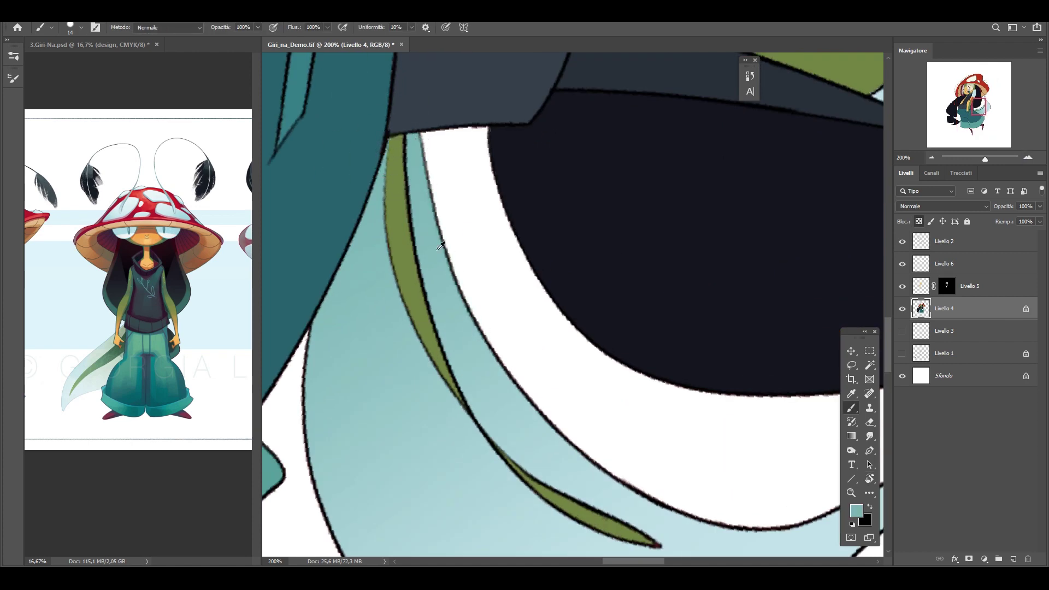
scroll(508, 170, "down", 3)
key("ctrl+minus")
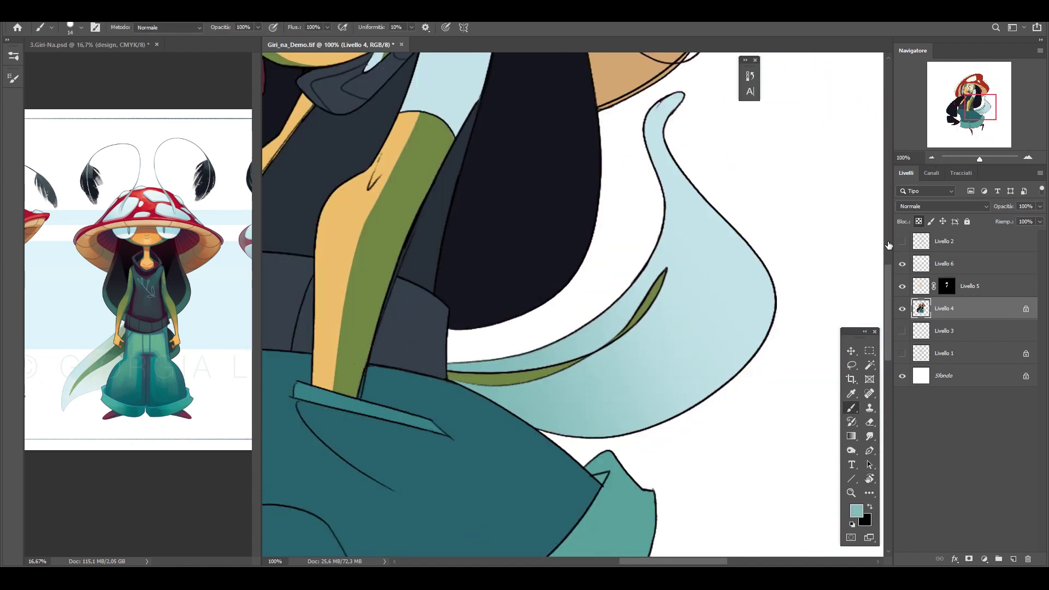
mouse_move(642, 379)
left_mouse_down()
mouse_move(632, 436)
mouse_move(755, 394)
mouse_move(751, 291)
mouse_move(658, 125)
left_mouse_up()
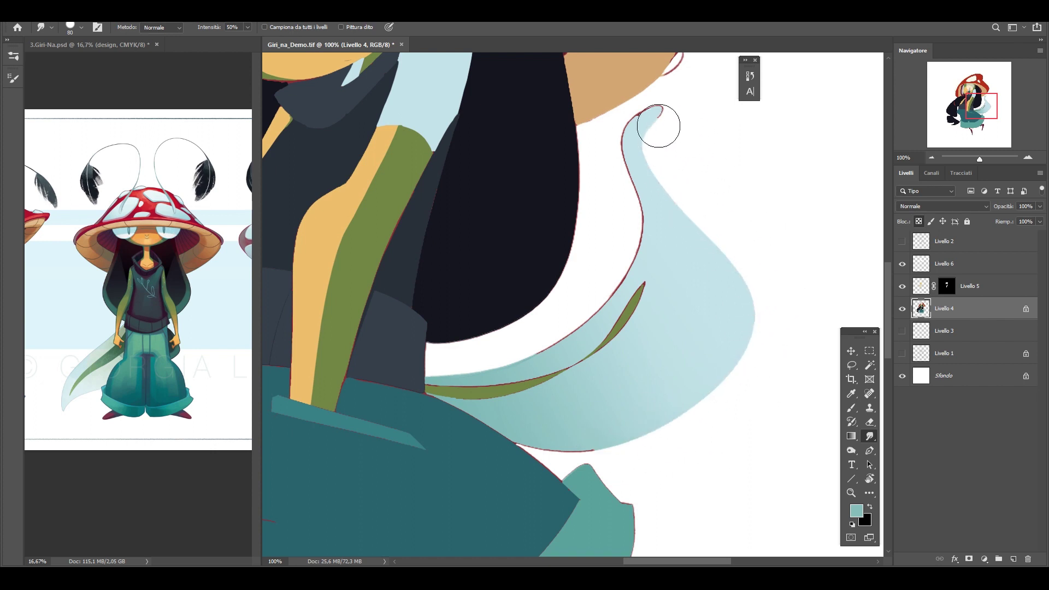
With a smaller smudge brush, remove the red outline at the scarf tip and inner edge
right_click(667, 120)
left_click_drag(784, 133, 778, 133)
key("Return")
mouse_move(661, 110)
left_mouse_down()
mouse_move(618, 168)
mouse_move(585, 323)
left_mouse_up()
scroll(618, 168, "up", 2)
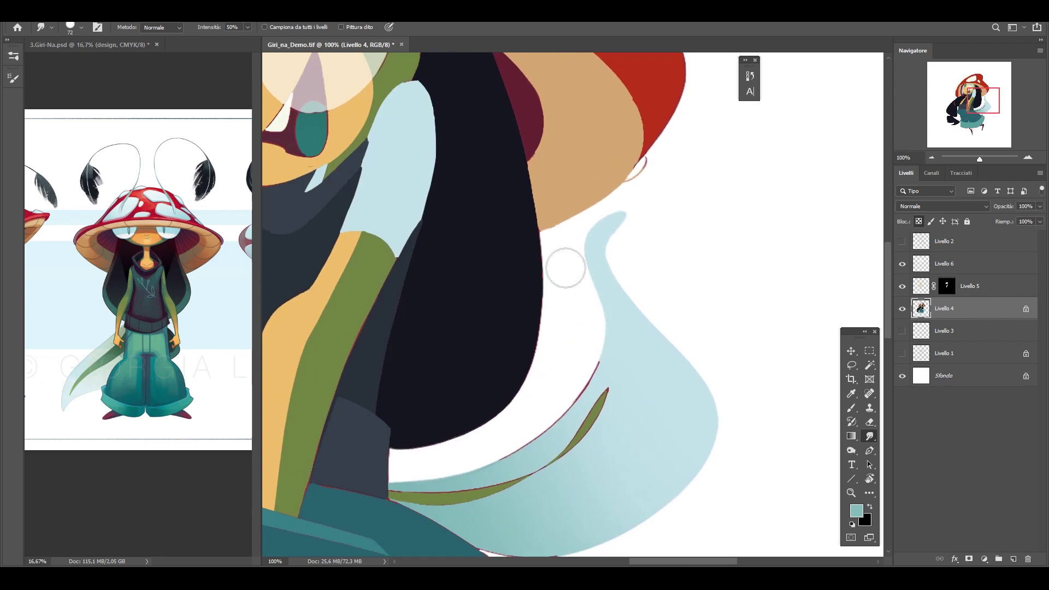
mouse_move(539, 428)
left_mouse_down()
mouse_move(481, 455)
mouse_move(585, 323)
left_mouse_up()
scroll(558, 383, "down", 3)
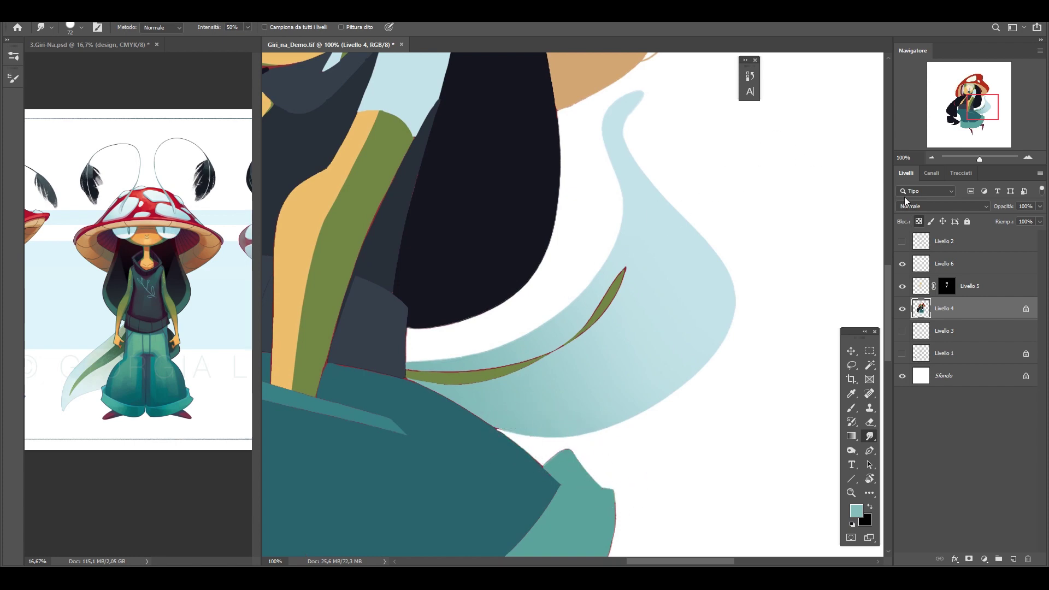
Magic Wand select the pale-blue scarf, including the part past the leaf, then deselect
left_click(931, 157)
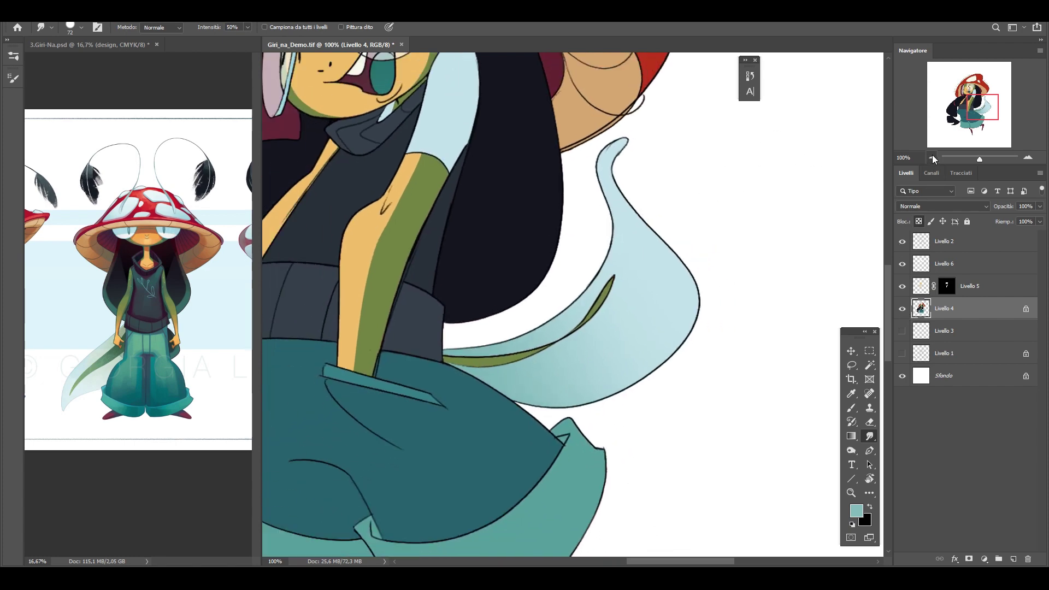
key("w")
left_click(596, 309)
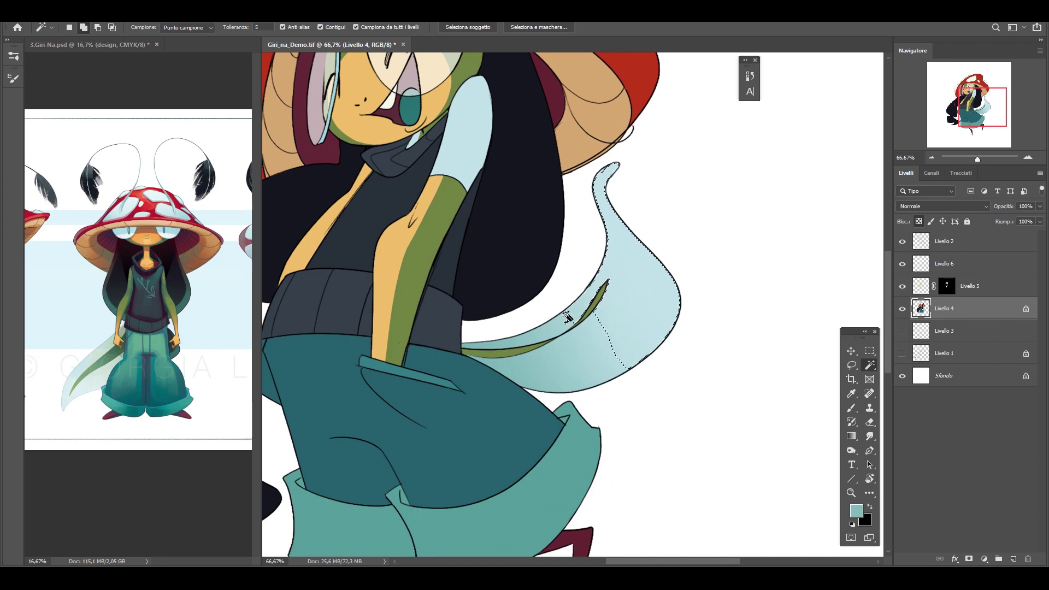
left_click(596, 336, "shift")
key("ctrl+minus")
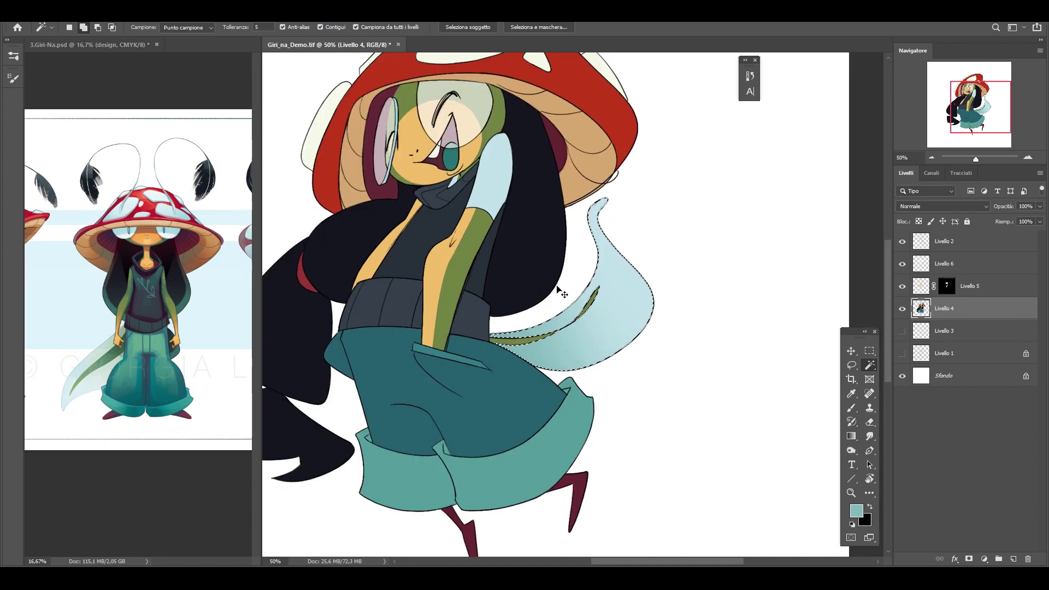
key("ctrl+d")
key("e")
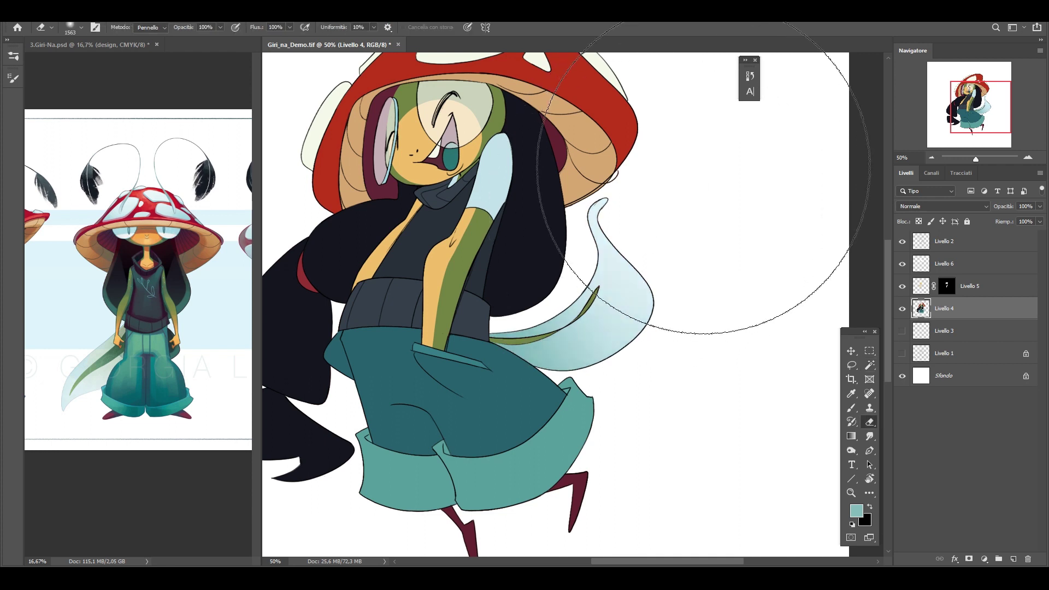
Hide and re-show Livello 2's lineart to check the flats, then activate Livello 5
left_click(933, 155)
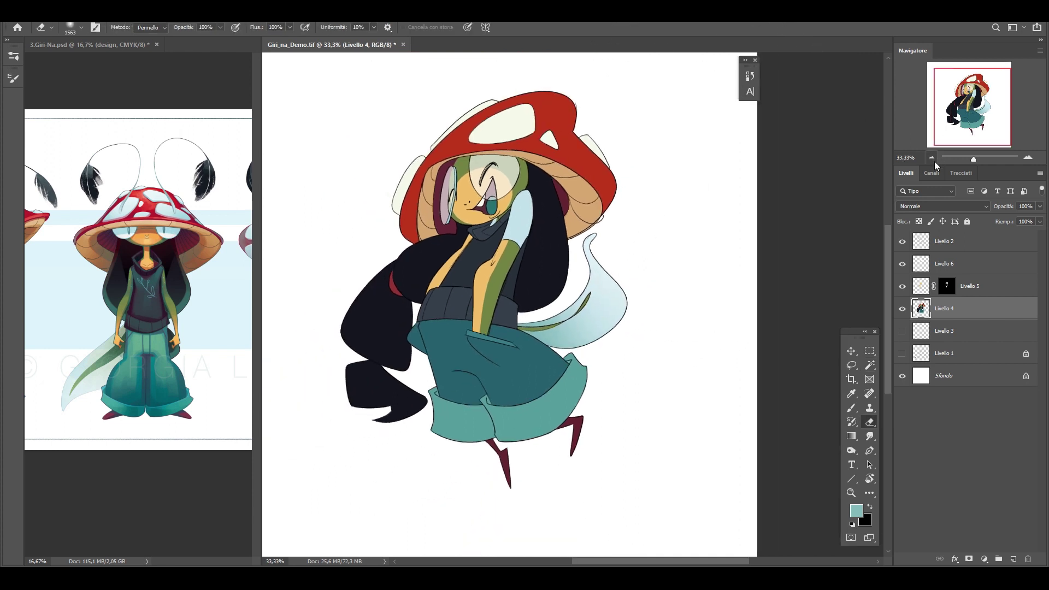
left_click(903, 242)
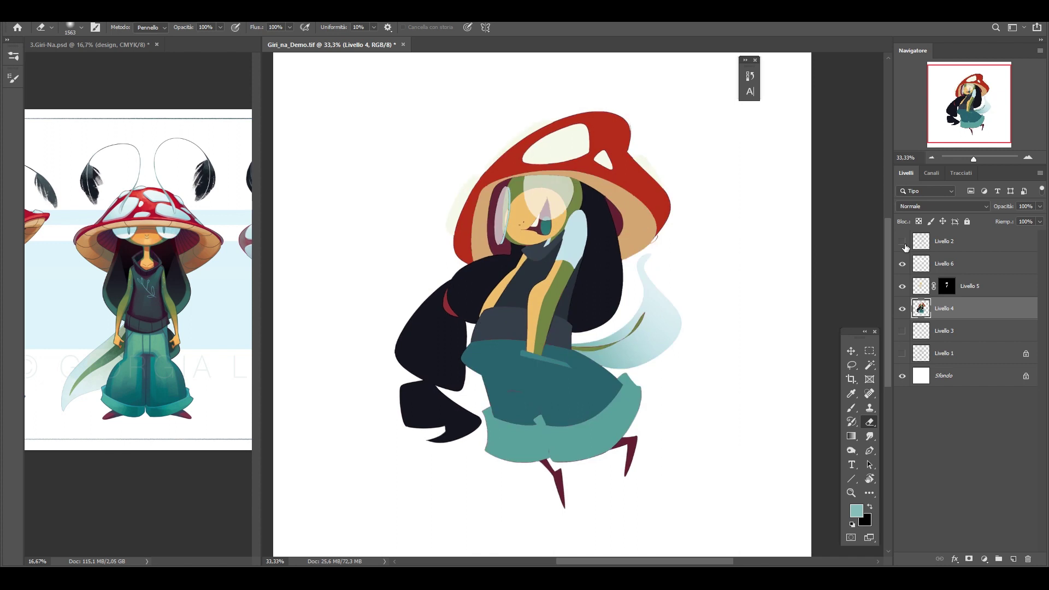
left_click(903, 242)
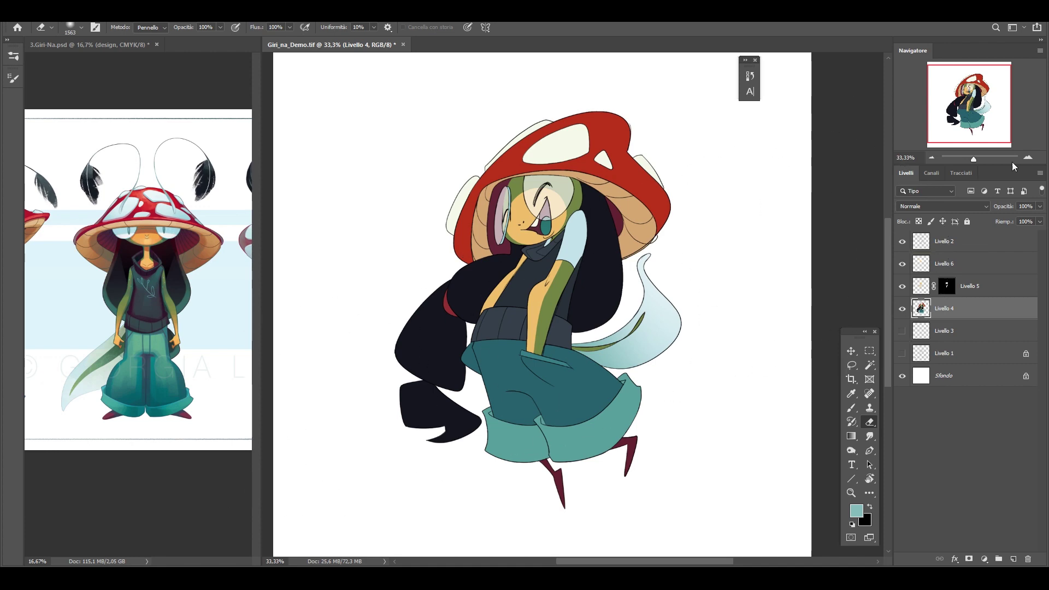
key("ctrl+plus")
key("ctrl+plus")
left_click(984, 286)
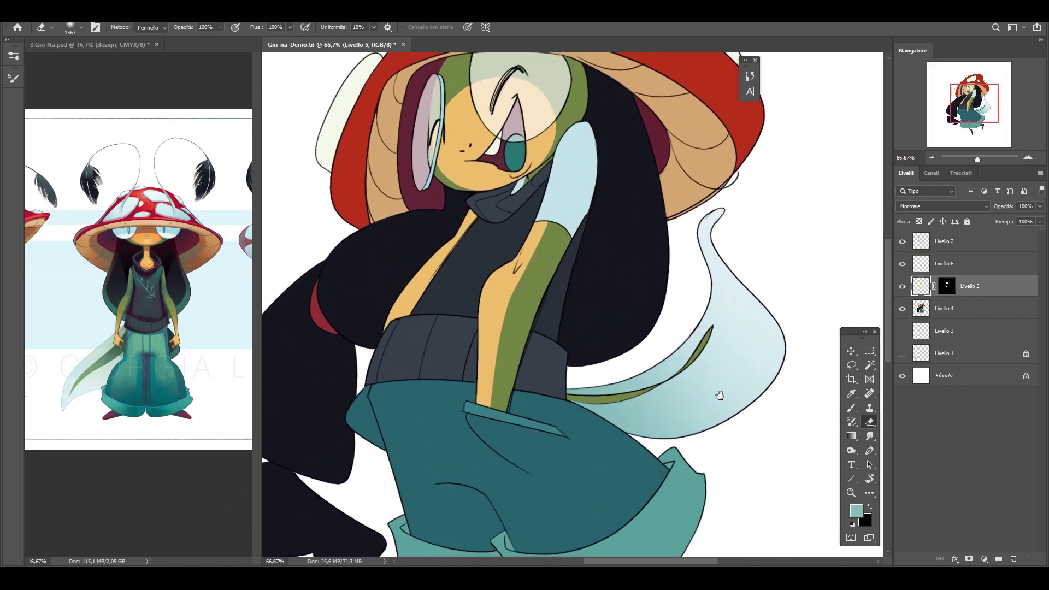
Brush teal spots sampled from the reference onto the green arm, face and hair
left_click_drag(720, 395, 735, 453)
key("b")
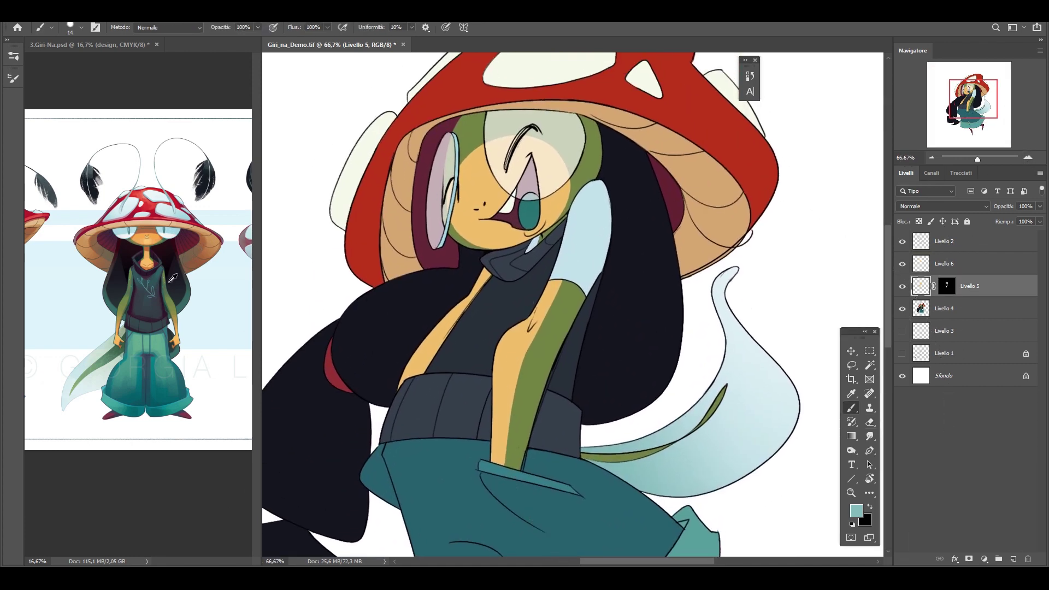
left_click(173, 278, "alt")
left_click(572, 295)
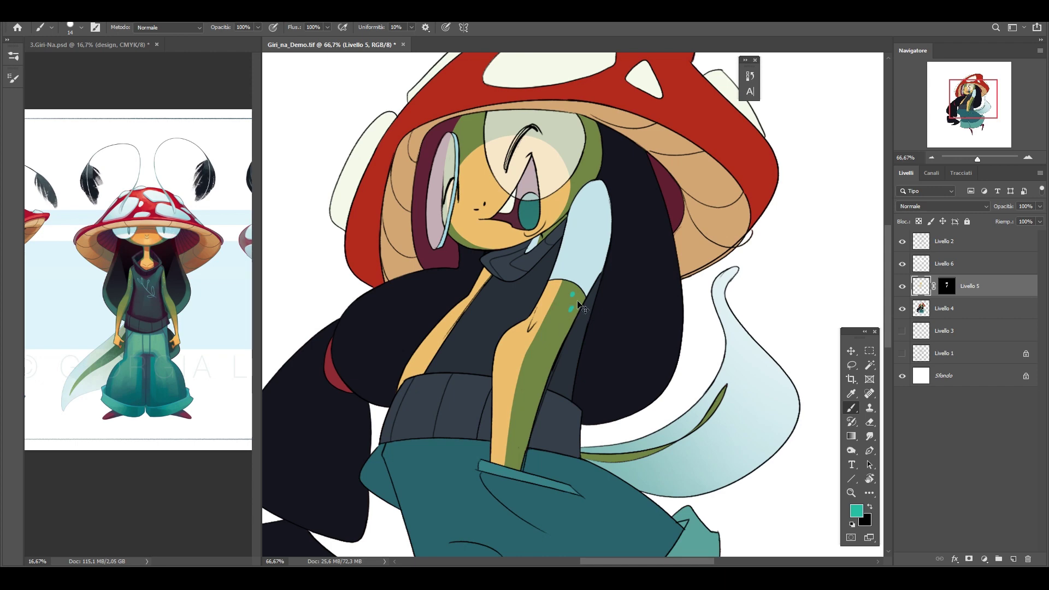
left_click(551, 326)
left_click(590, 158)
left_click(475, 123)
left_click(467, 139)
left_click(567, 124)
Zoom out and toggle the lineart off and on to check the spots
left_click(932, 158)
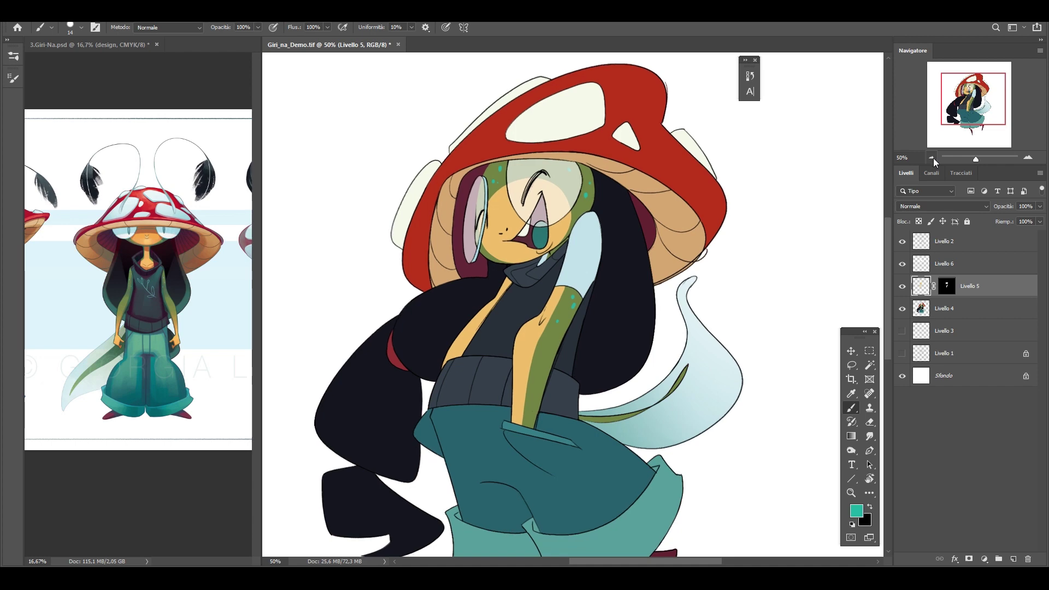
left_click(933, 158)
left_click(933, 157)
left_click(1029, 157)
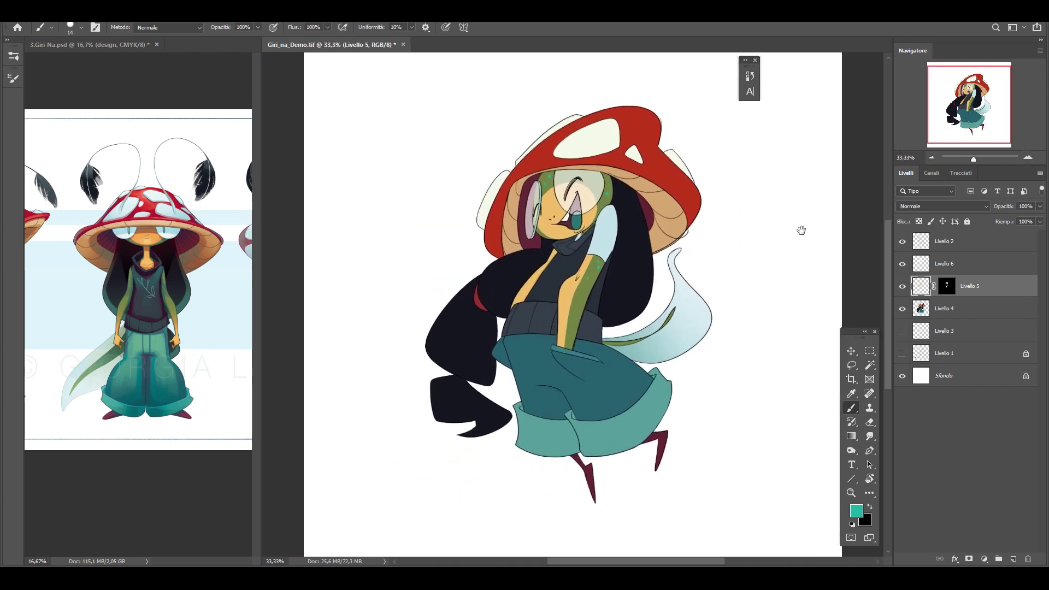
left_click(902, 242)
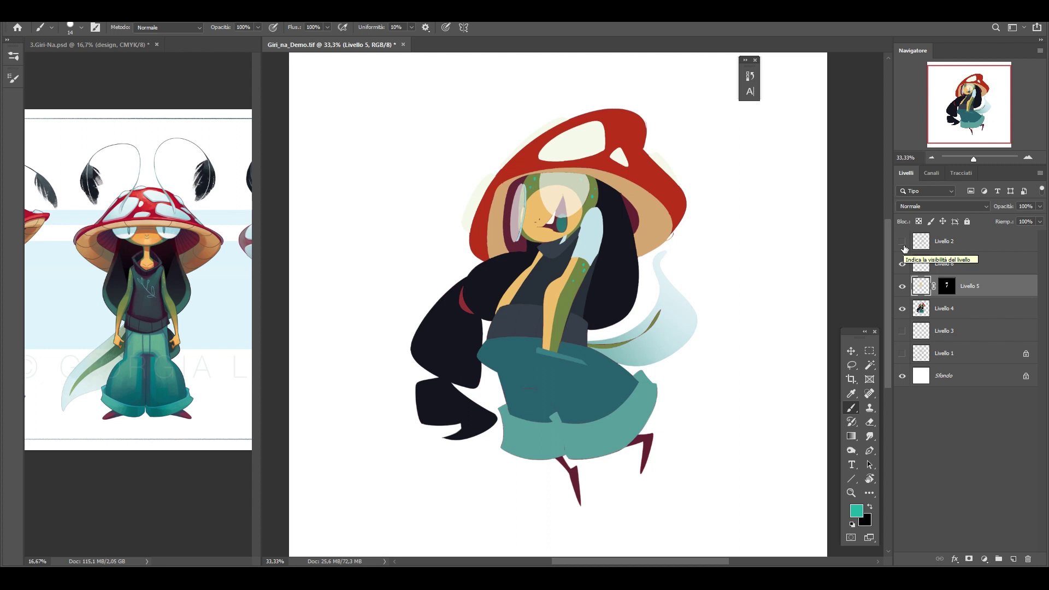
left_click(902, 242)
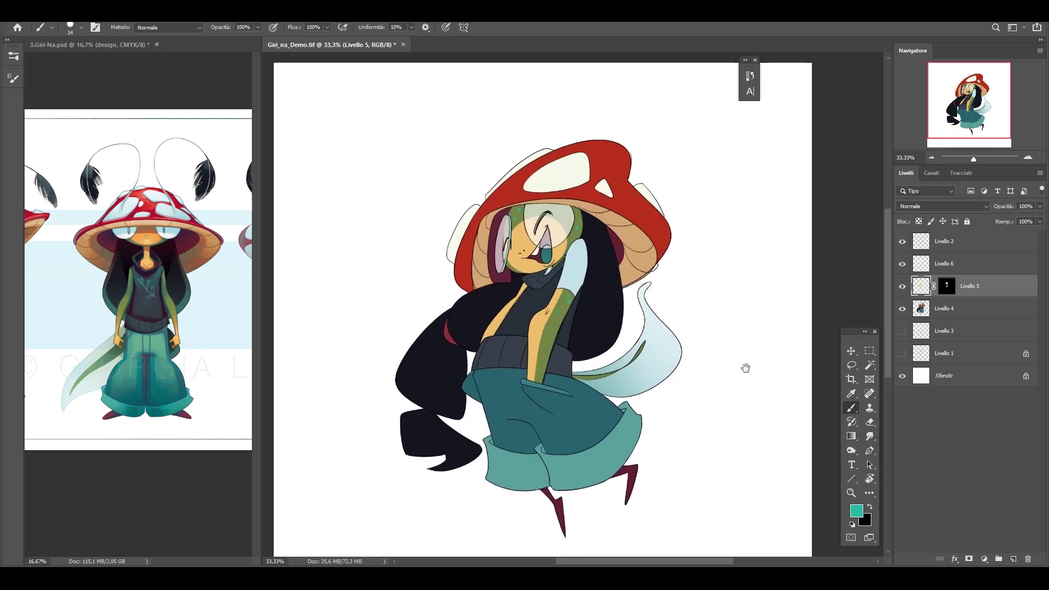
Fill the red hair strand on Livello 4 with muted teal, then review the head
right_click(574, 290)
key("Escape")
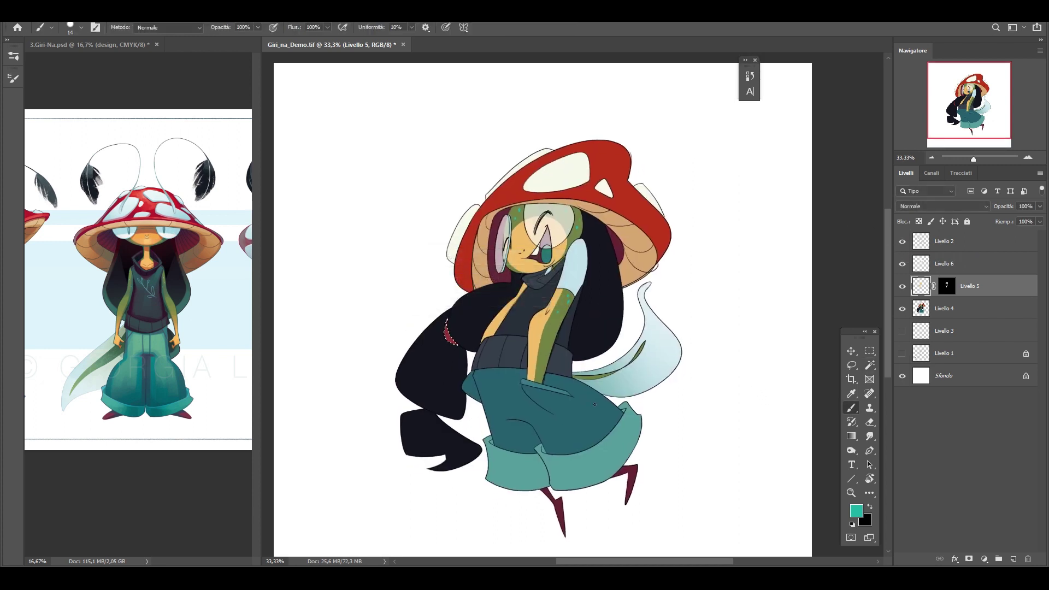
left_click(620, 443, "alt")
left_click(944, 308)
key("alt+BackSpace")
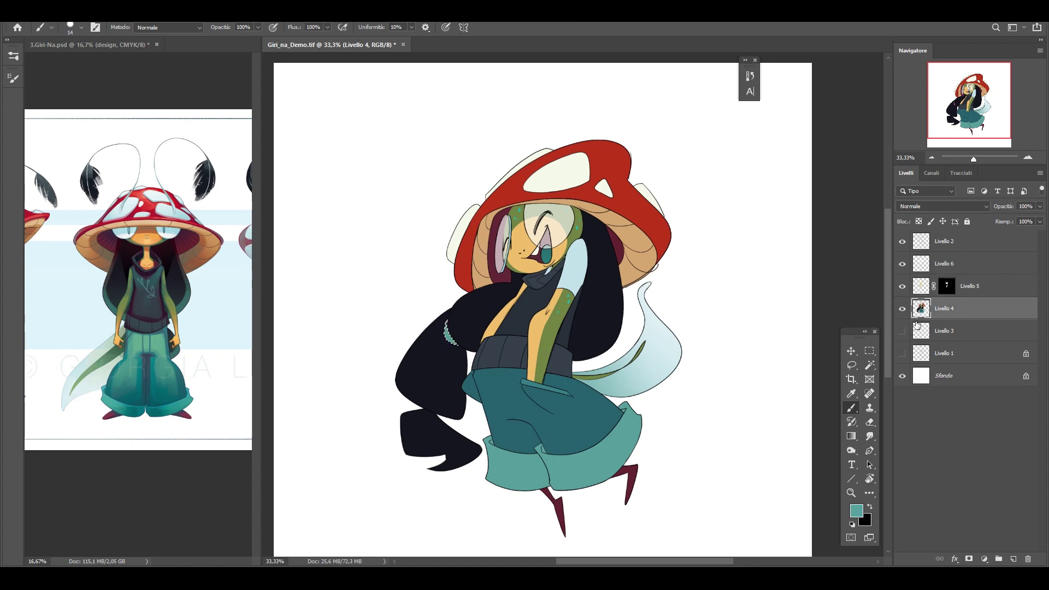
left_click_drag(691, 419, 703, 413)
key("ctrl+plus")
key("ctrl+plus")
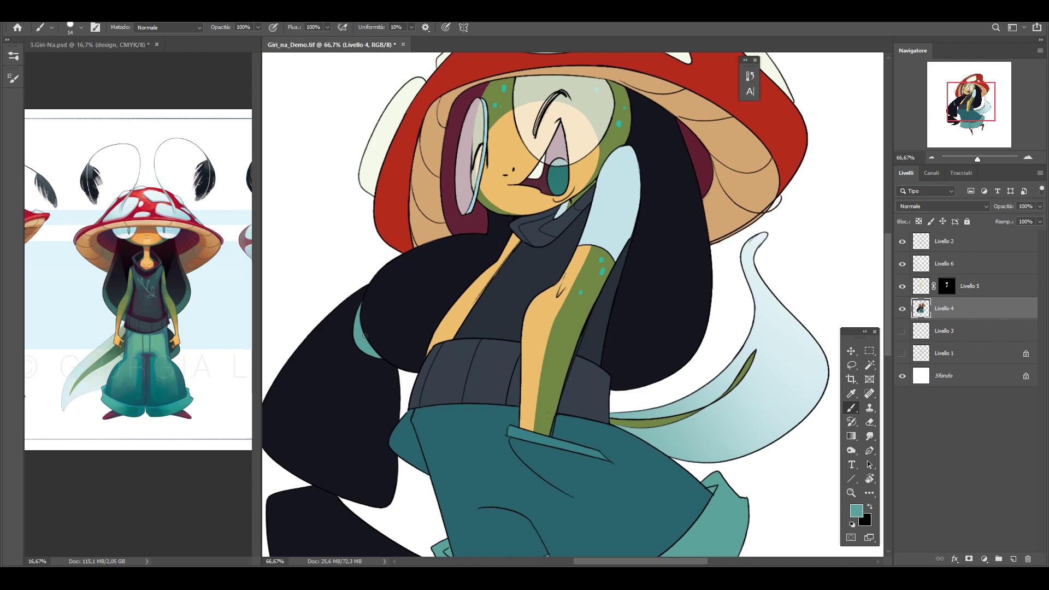
left_click(363, 304, "alt")
left_click(932, 157)
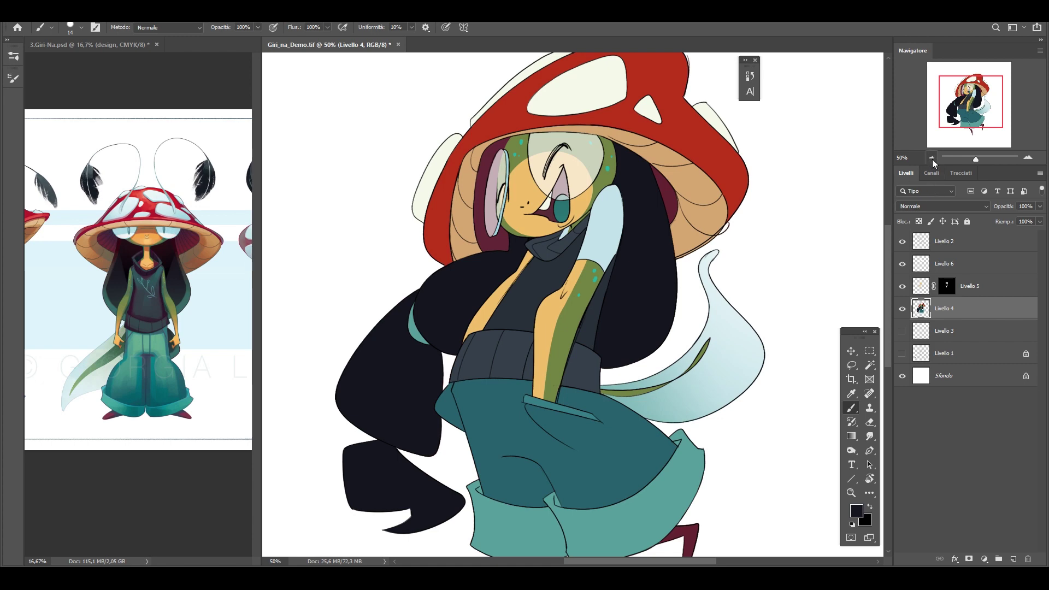
left_click(932, 158)
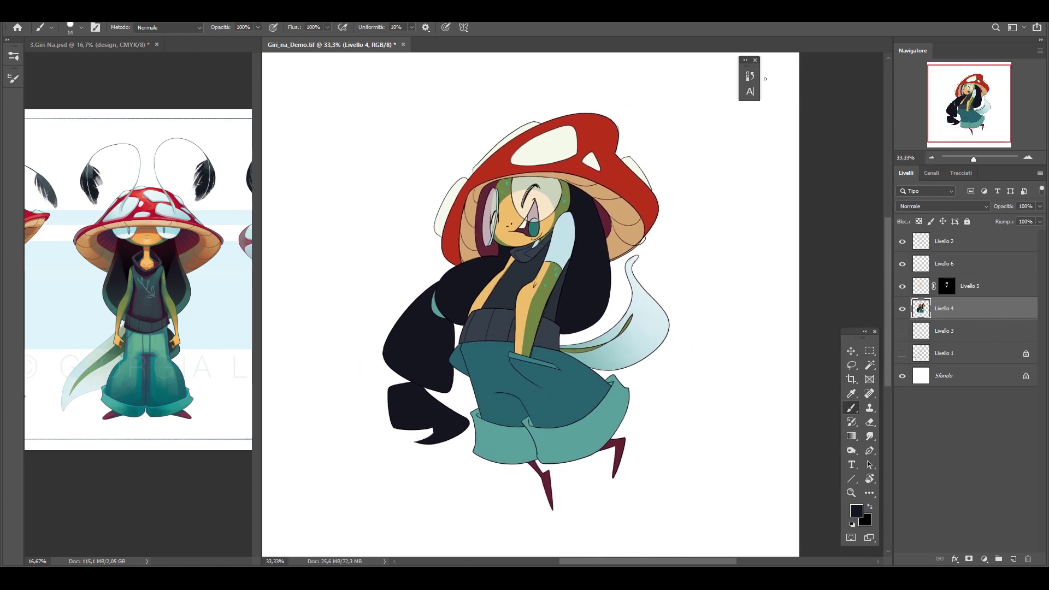
Group the three colour layers with Ctrl+G into a folder named FLATS
left_click_drag(749, 60, 816, 58)
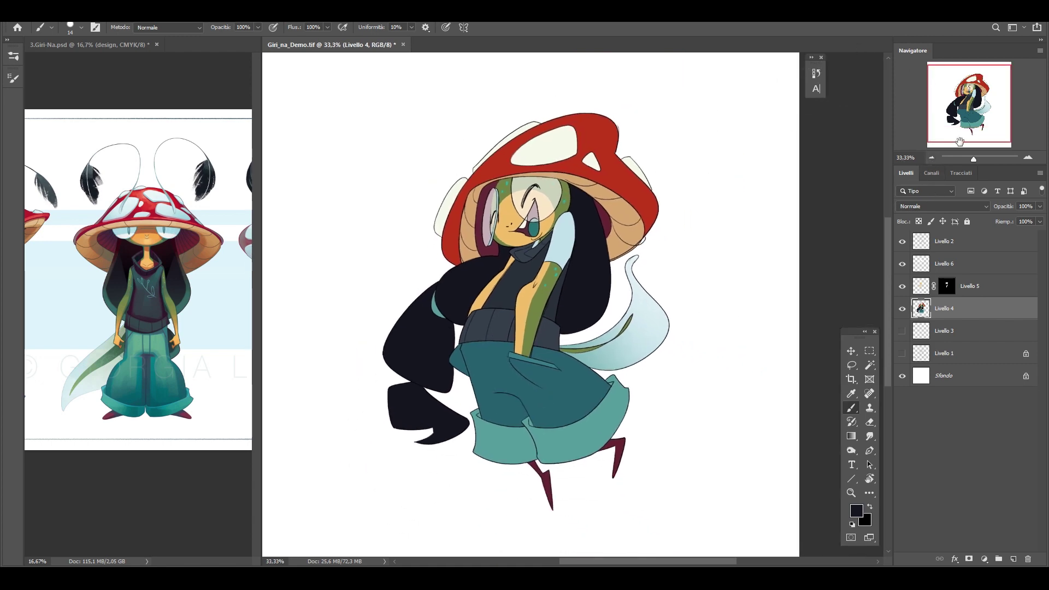
left_click(932, 157)
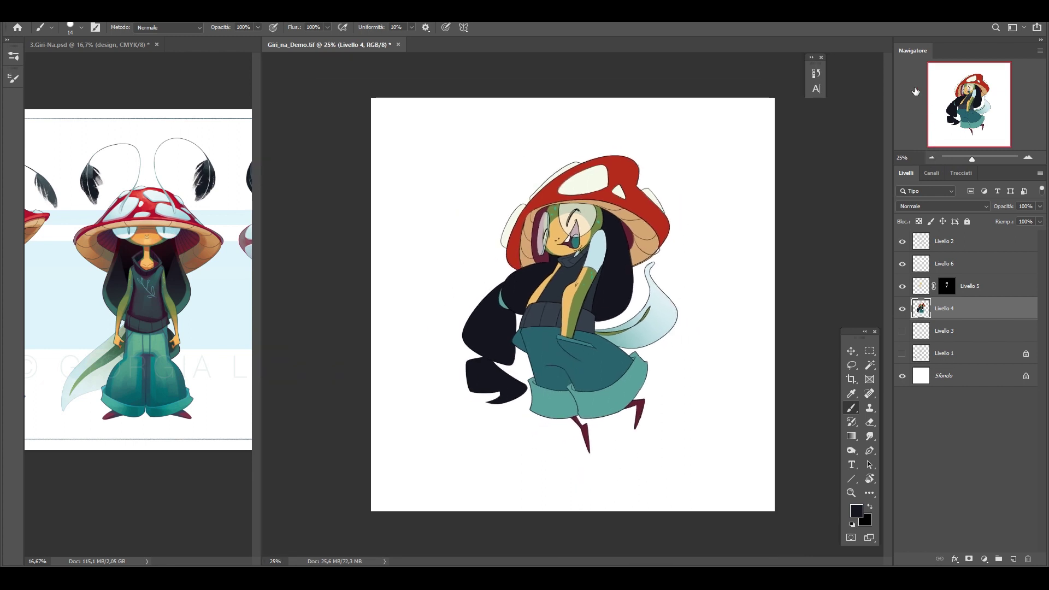
key("c")
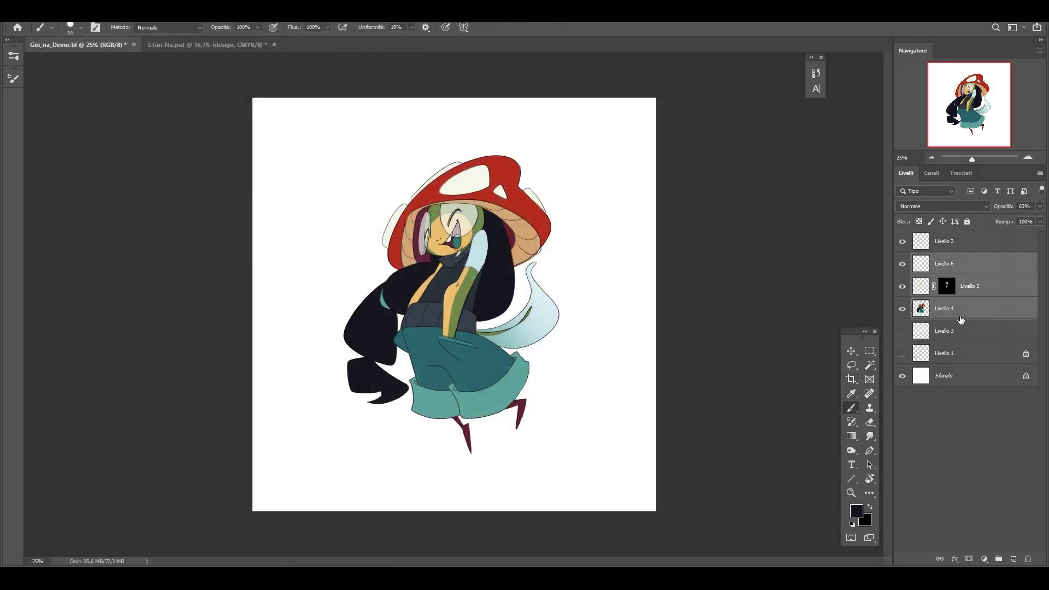
key("ctrl+g")
double_click(947, 260)
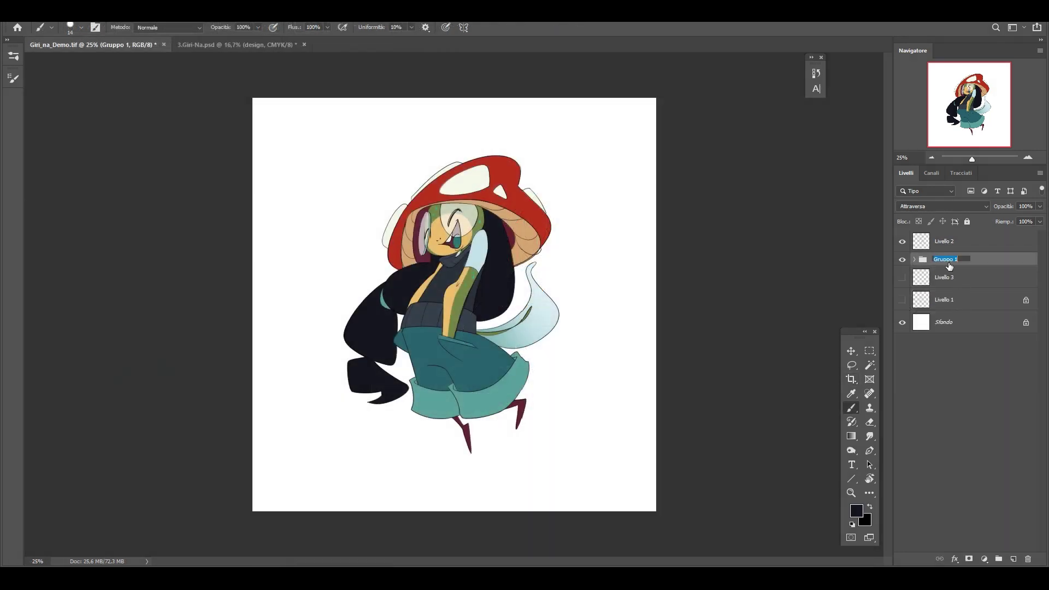
type("FLATS")
key("Return")
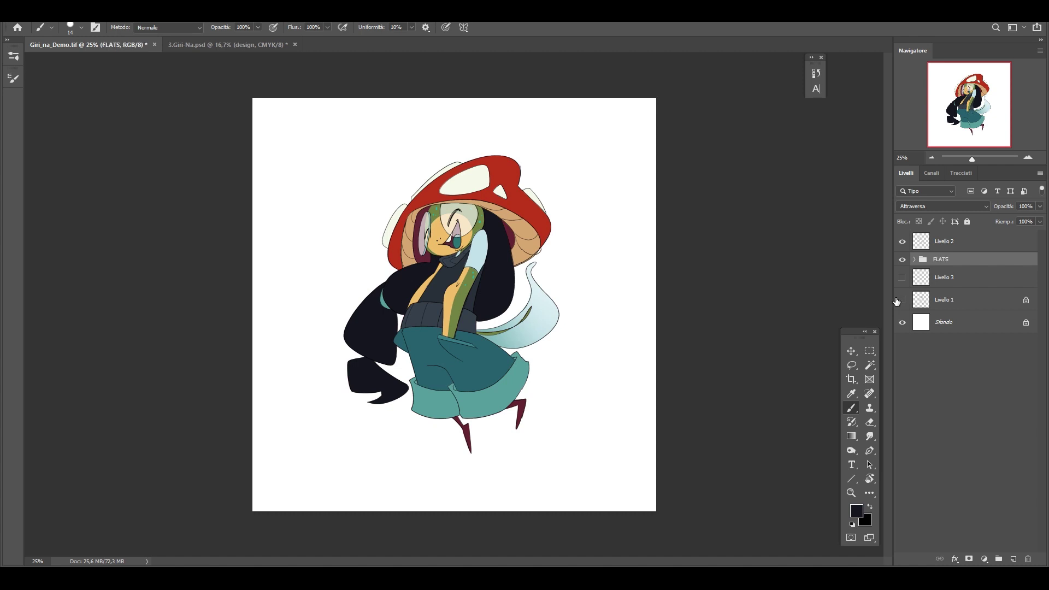
Delete the unused Livello 3 and Livello 1, and rename Livello 2 to Sketch
left_click(929, 279)
left_click(934, 299, "shift")
key("Delete")
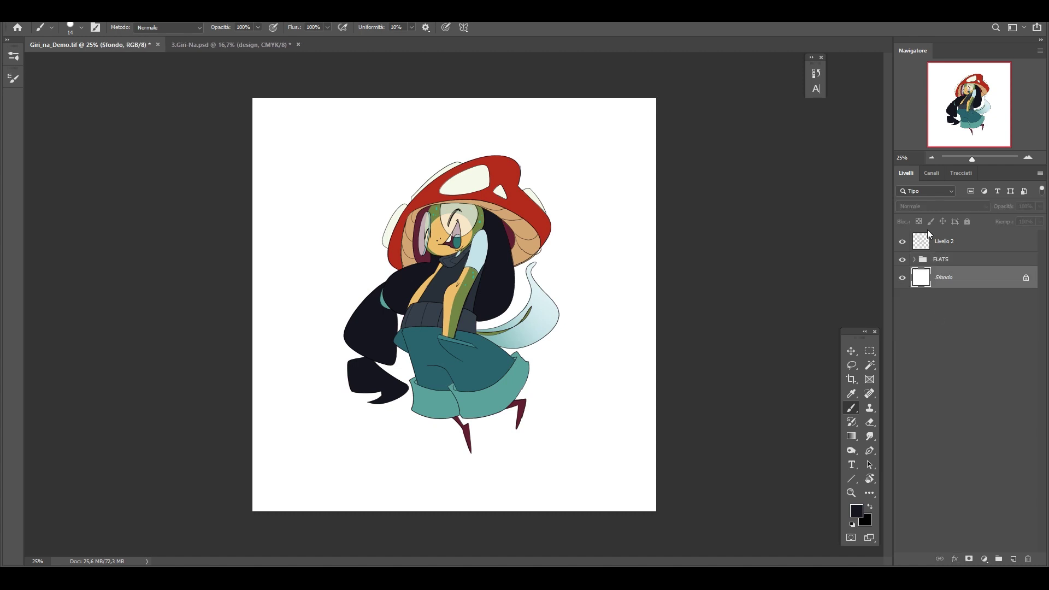
left_click(928, 241)
double_click(944, 240)
type("Ske")
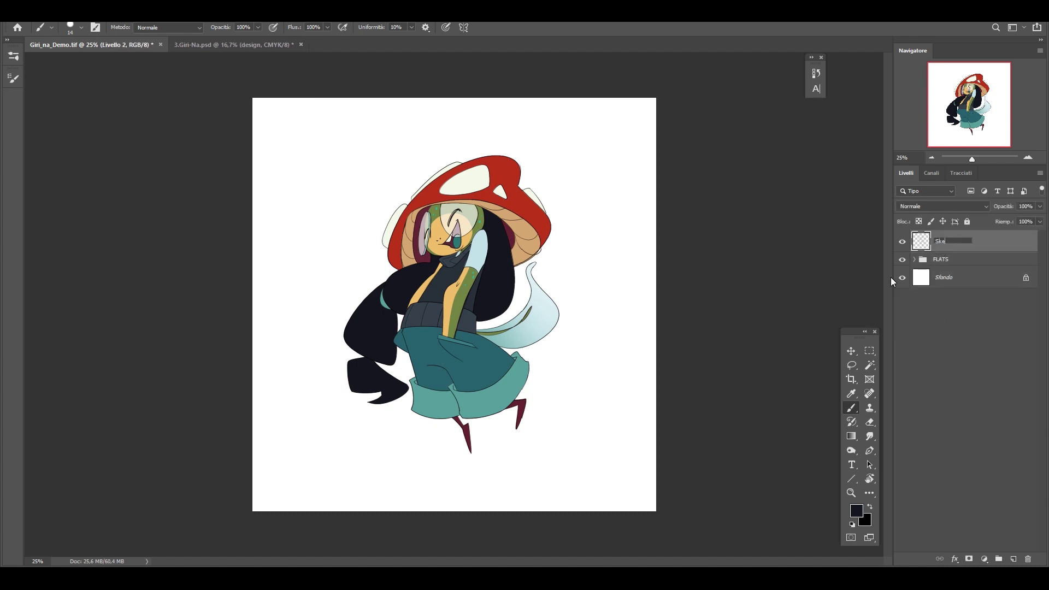
type("tch")
key("Return")
Rename the FLATS layers to Glasses, Skin patterns and Colors, then collapse the group
left_click(914, 259)
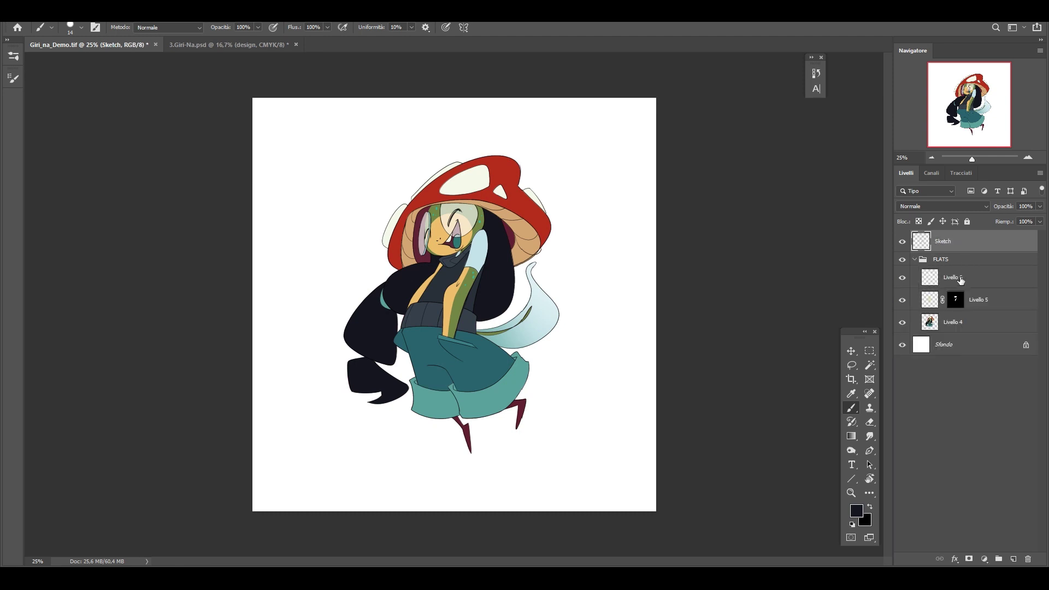
left_click(961, 280)
double_click(955, 277)
type("Glass")
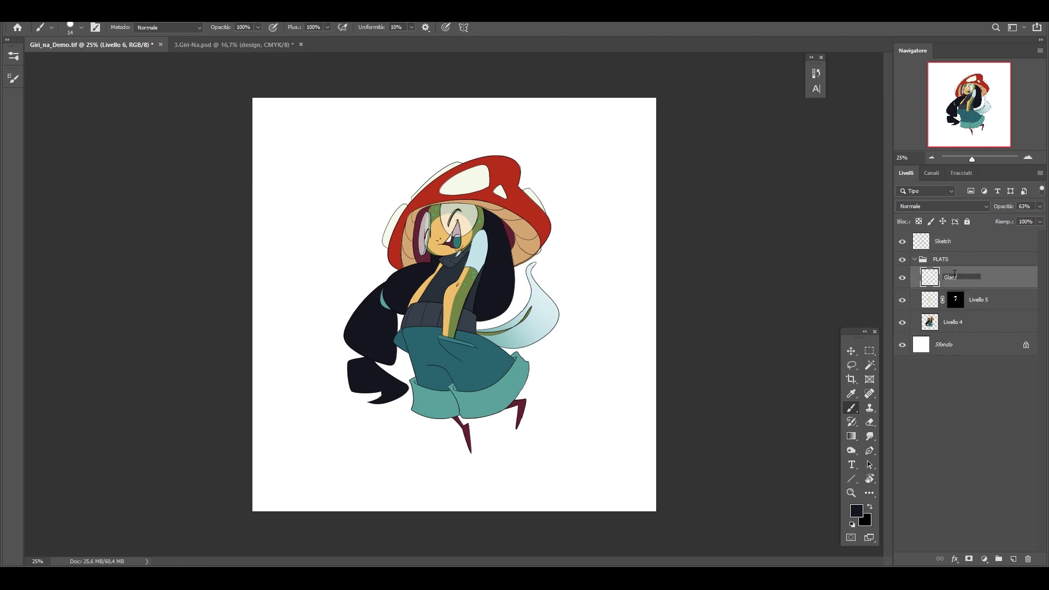
type("es")
key("Return")
double_click(979, 300)
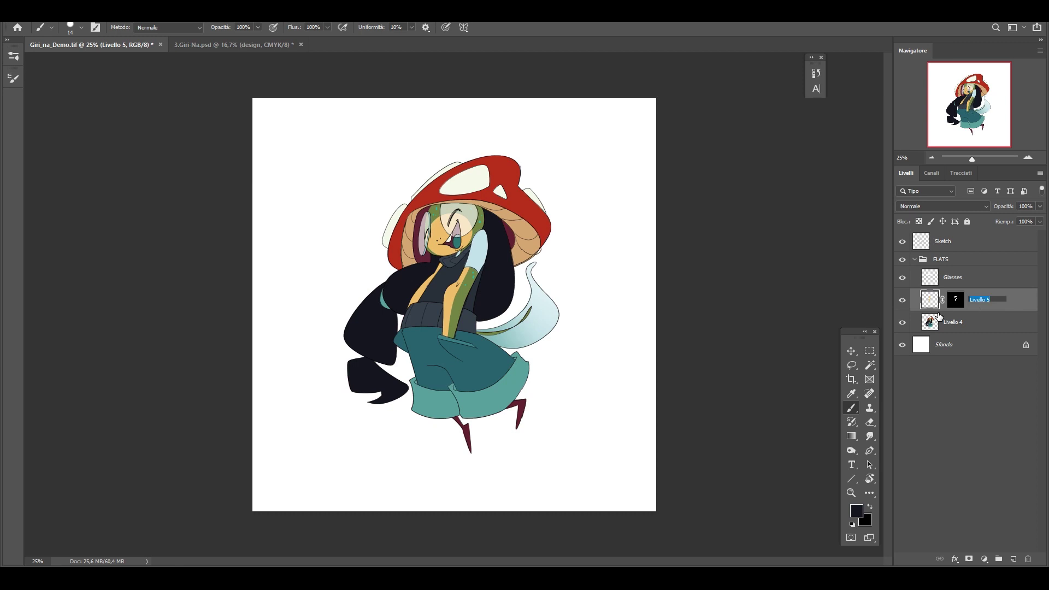
type("Skin pa")
type("tterns")
key("Return")
double_click(954, 322)
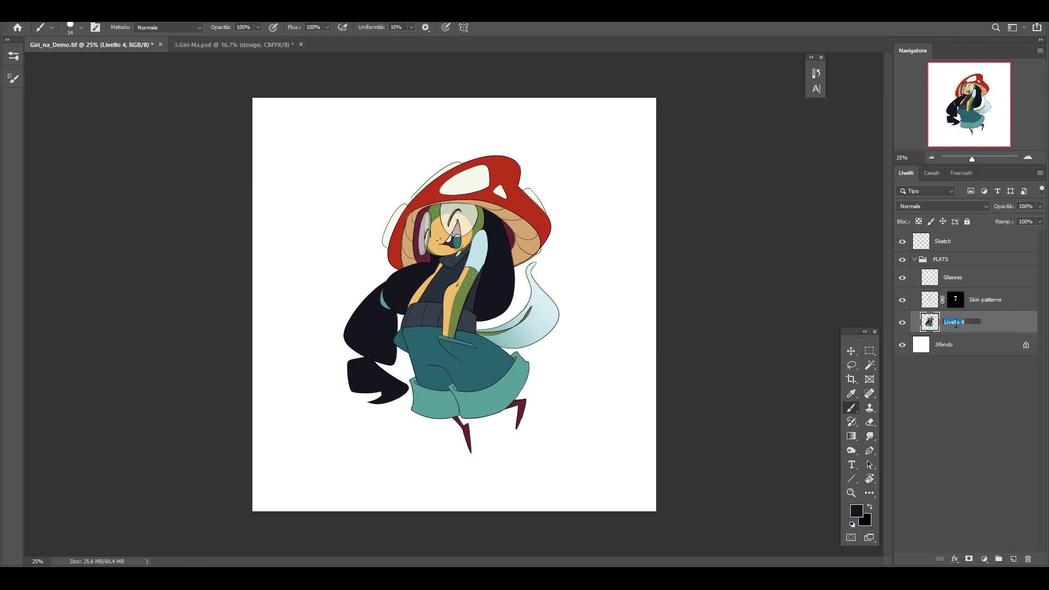
type("Colors")
key("Return")
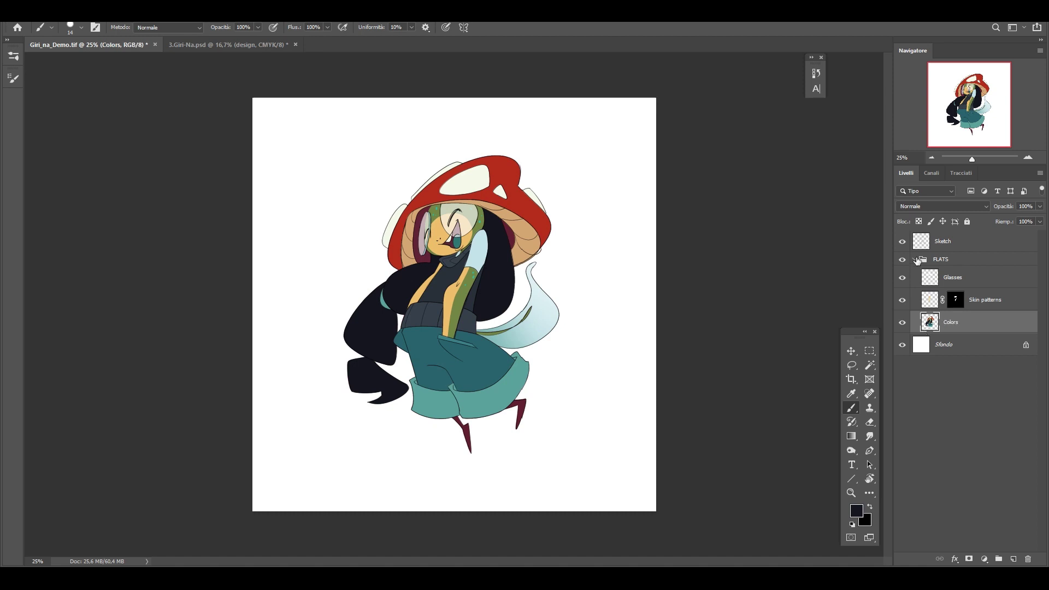
left_click(914, 259)
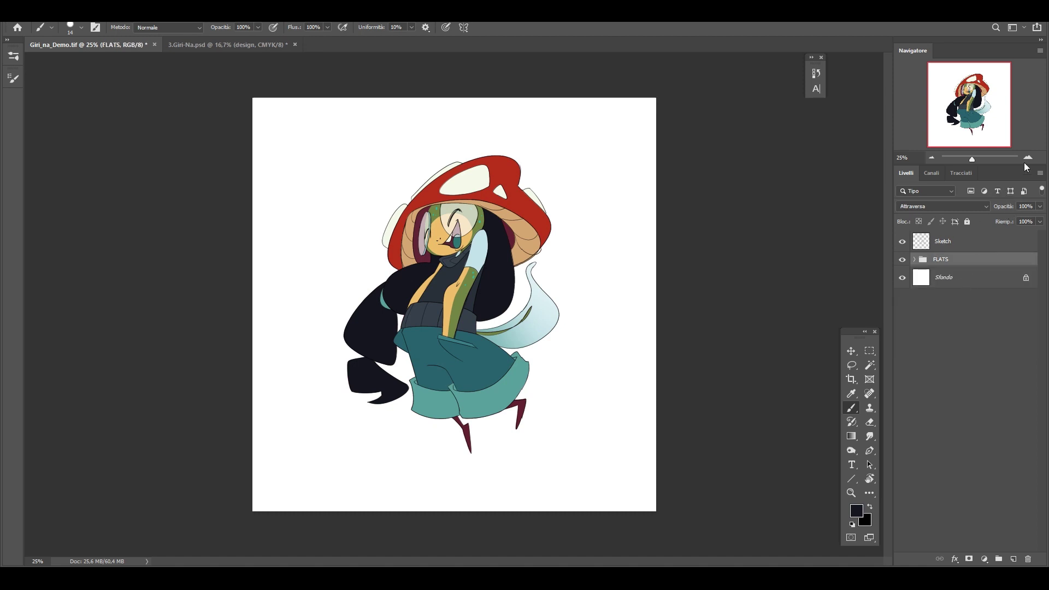